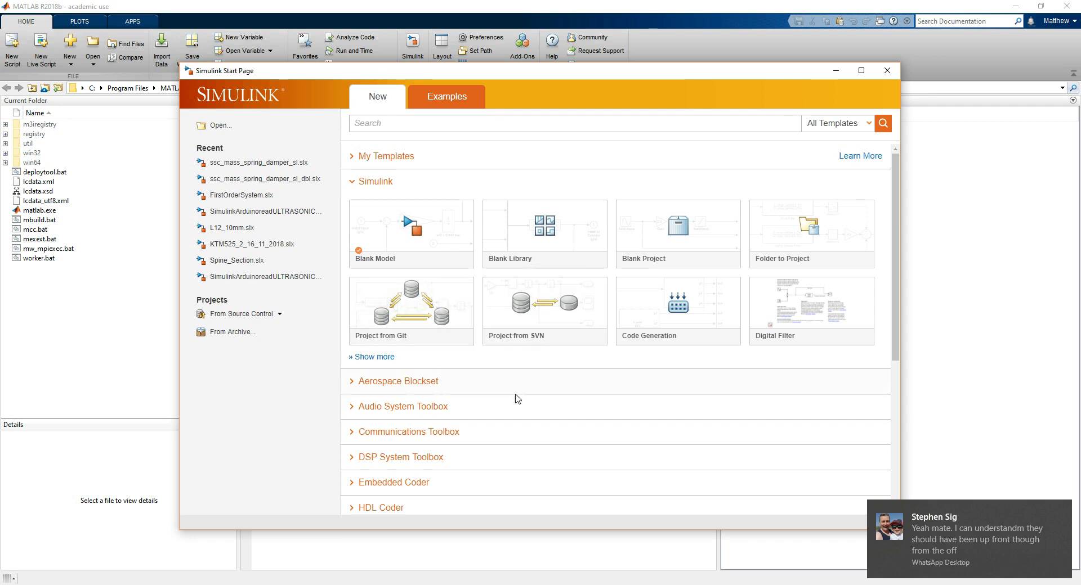
Create a blank Simulink model and maximize its window
{"action": "left_click", "coordinate": [410, 225]}
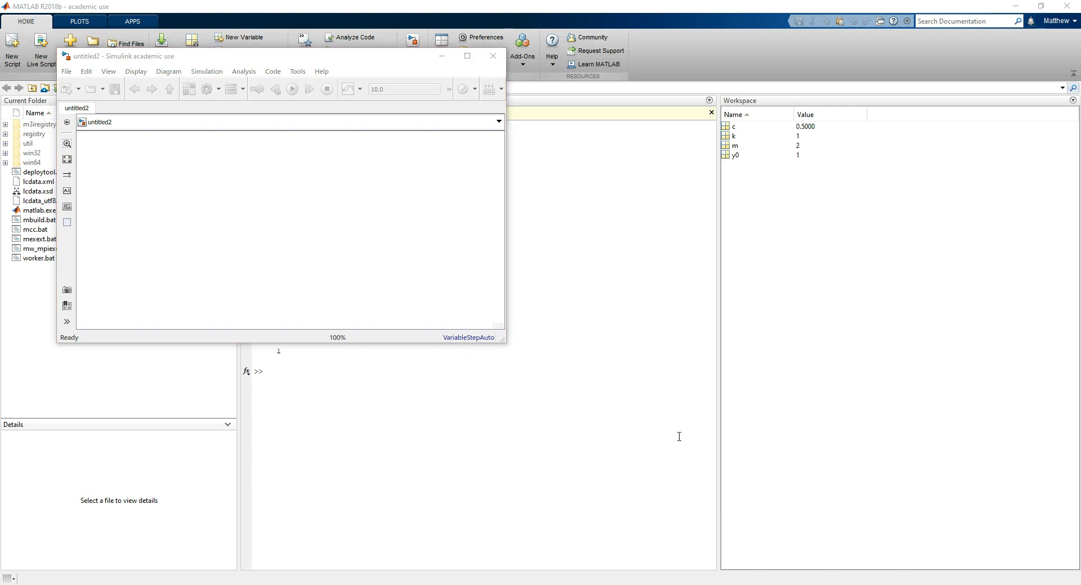
{"action": "left_click", "coordinate": [288, 58]}
{"action": "left_click_drag", "start_coordinate": [289, 58], "coordinate": [611, 126]}
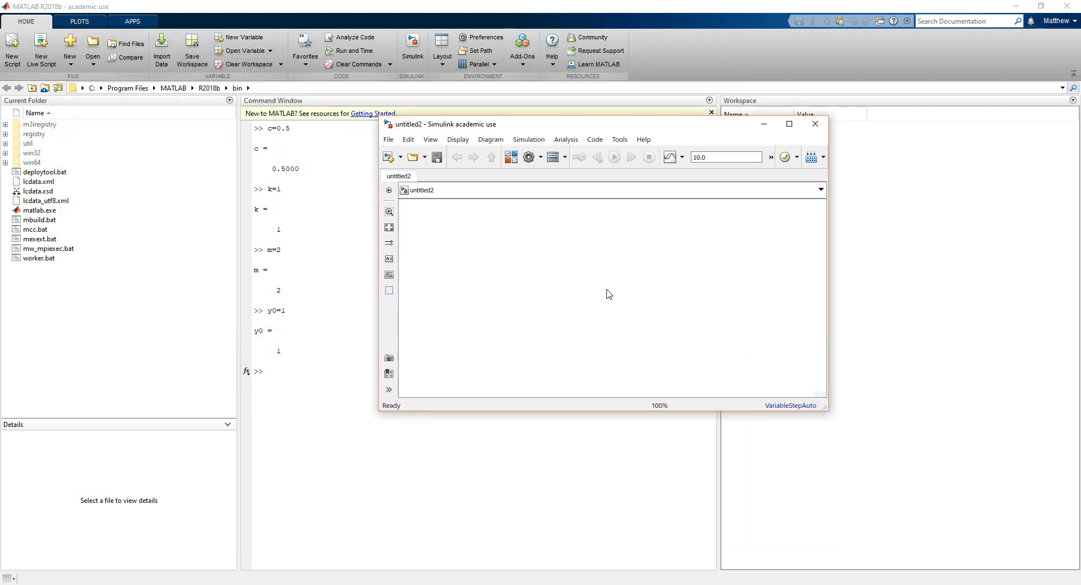
{"action": "left_click", "coordinate": [788, 123]}
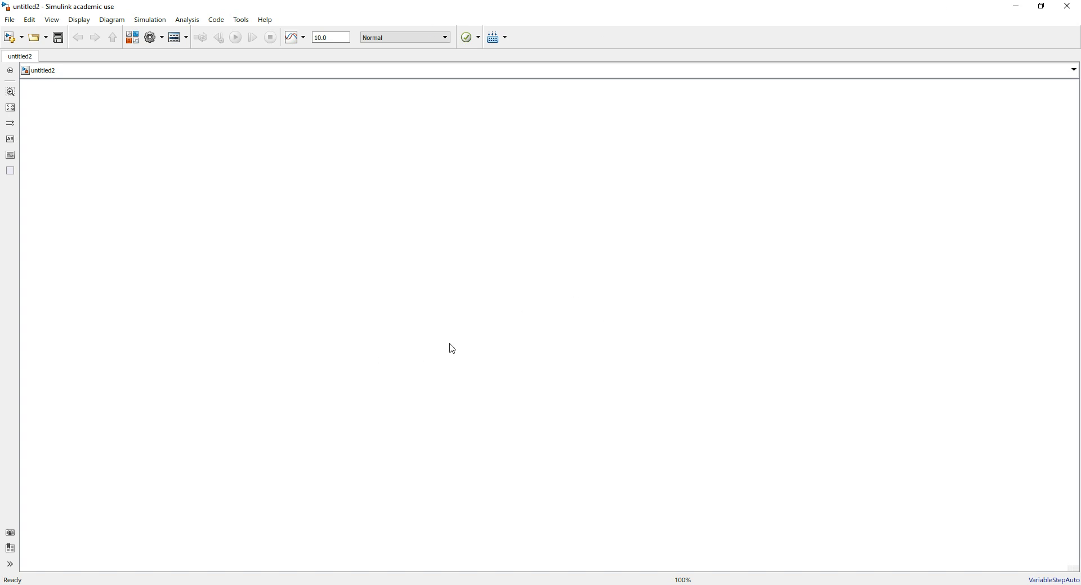
Open the Simulink Library Browser and arrange it side by side with the untitled2 model window
{"action": "left_click", "coordinate": [135, 43]}
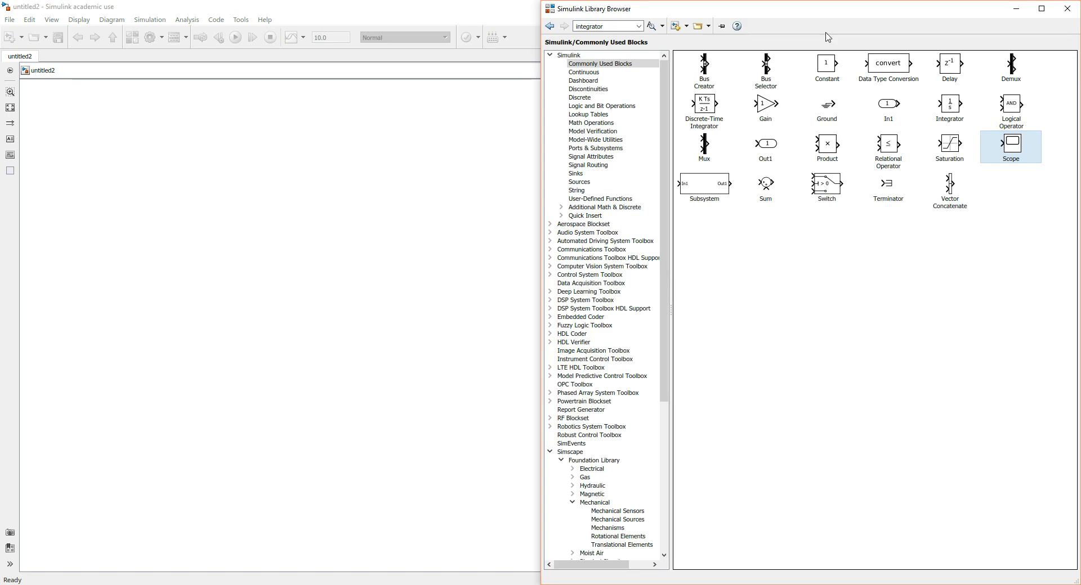
{"action": "left_click_drag", "start_coordinate": [824, 11], "coordinate": [2, 107]}
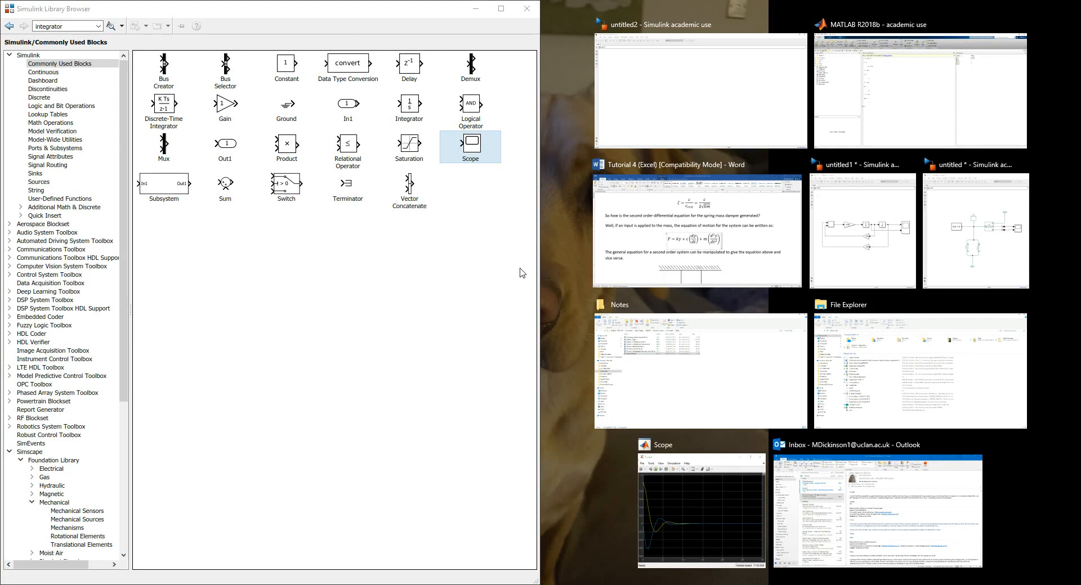
{"action": "left_click", "coordinate": [670, 109]}
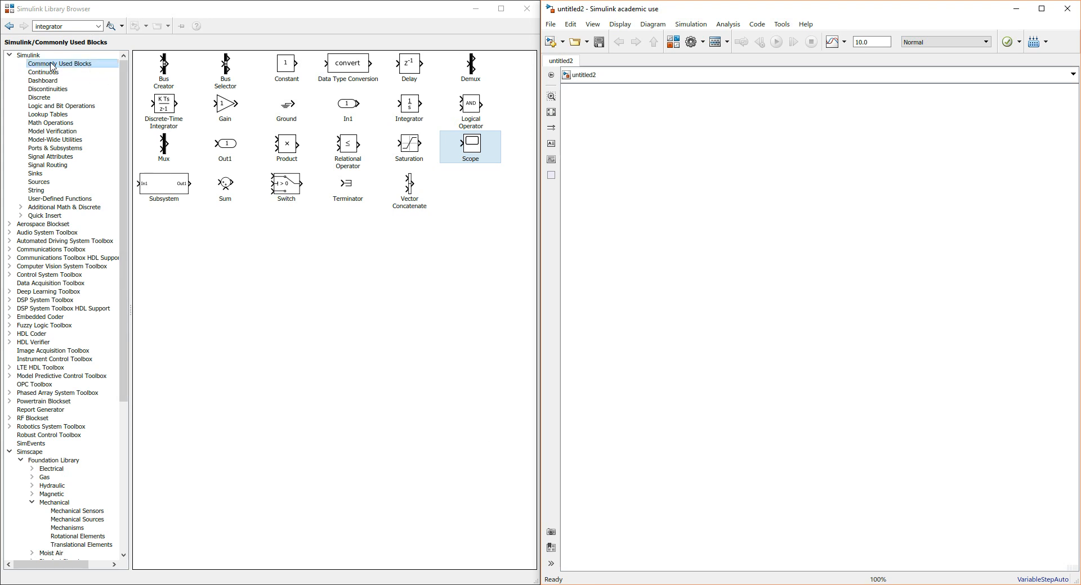
{"action": "left_click", "coordinate": [345, 259]}
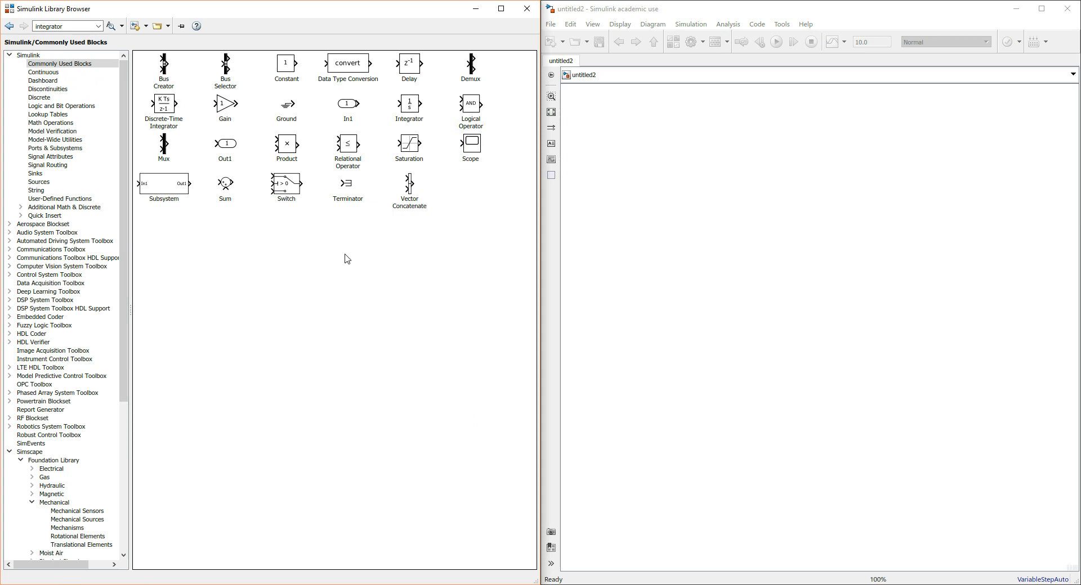
Add two Integrator blocks from the Commonly Used Blocks library to the model, without entering an initial condition
{"action": "left_click", "coordinate": [410, 108]}
{"action": "left_click_drag", "start_coordinate": [411, 108], "coordinate": [712, 181]}
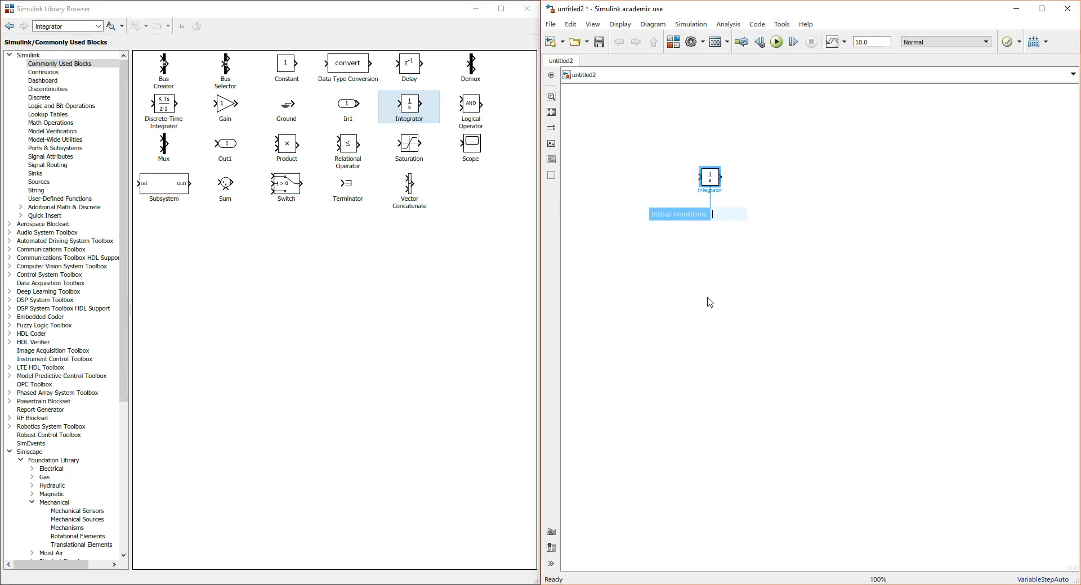
{"action": "left_click", "coordinate": [530, 304]}
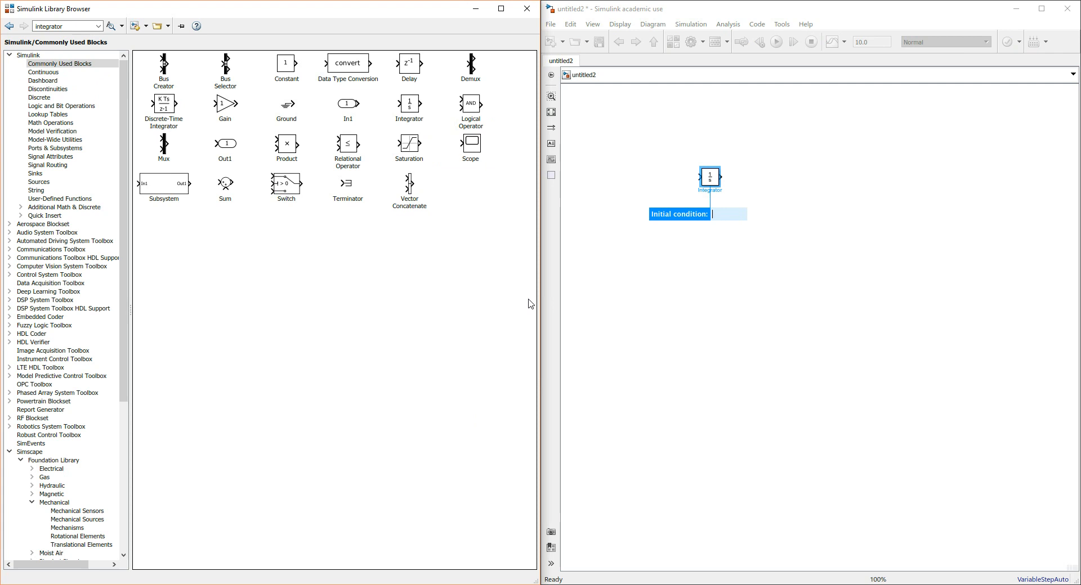
{"action": "left_click", "coordinate": [761, 285]}
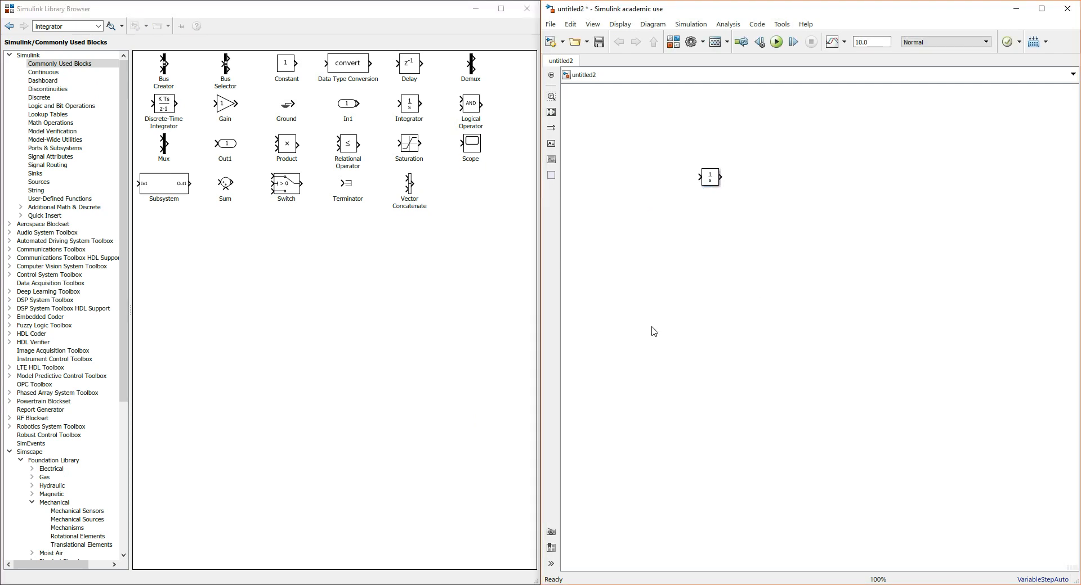
{"action": "left_click_drag", "start_coordinate": [407, 104], "coordinate": [768, 196]}
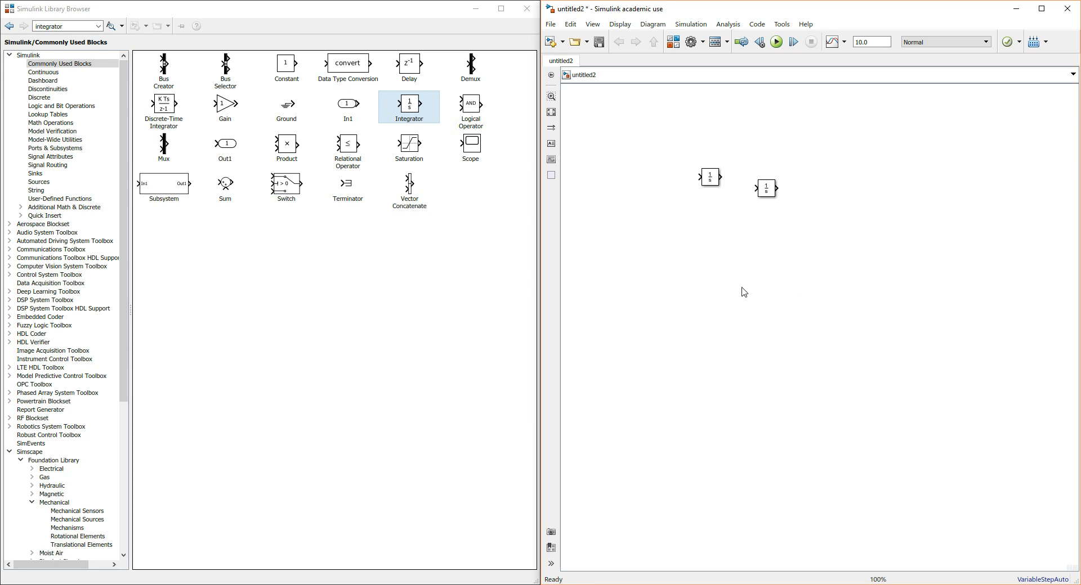
{"action": "scroll", "coordinate": [681, 178], "scroll_direction": "up", "scroll_amount": 3}
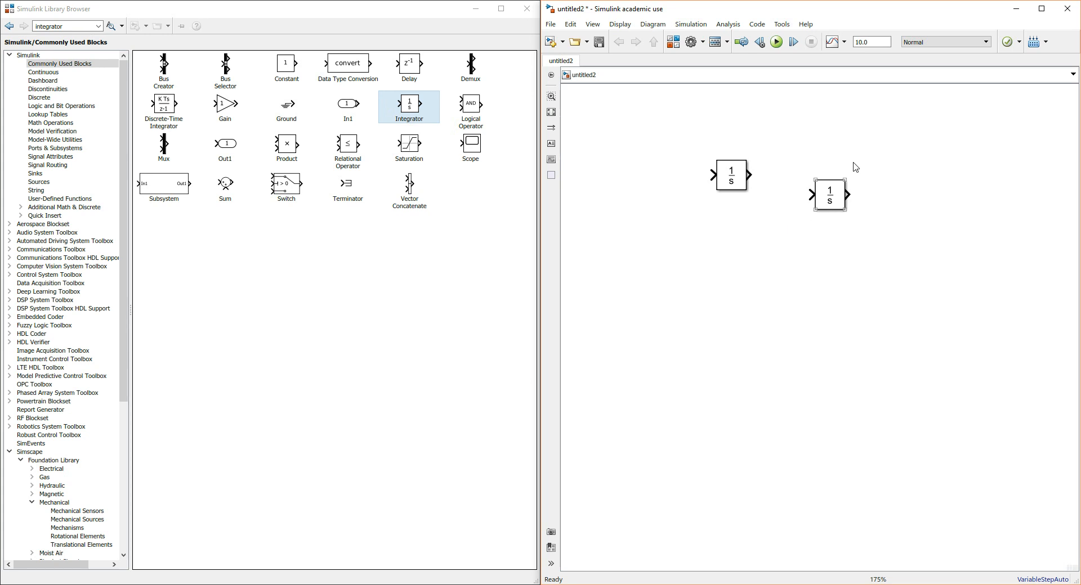
{"action": "left_click", "coordinate": [830, 201]}
{"action": "left_click", "coordinate": [396, 320]}
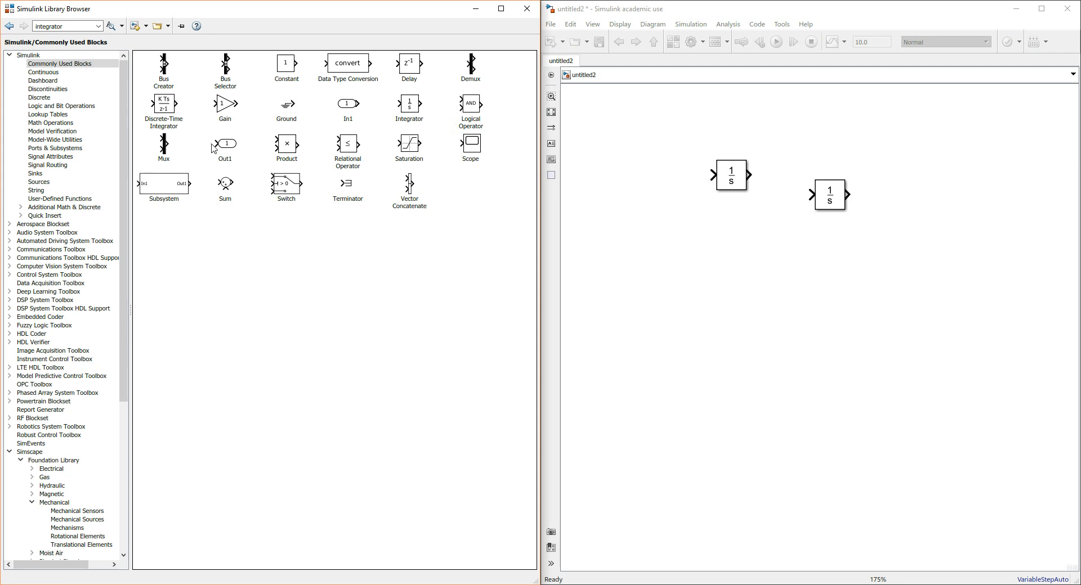
Add three Gain blocks from the Commonly Used Blocks library below the integrators
{"action": "left_click_drag", "start_coordinate": [225, 104], "coordinate": [250, 119]}
{"action": "left_click_drag", "start_coordinate": [535, 188], "coordinate": [671, 232]}
{"action": "left_click_drag", "start_coordinate": [634, 288], "coordinate": [741, 319]}
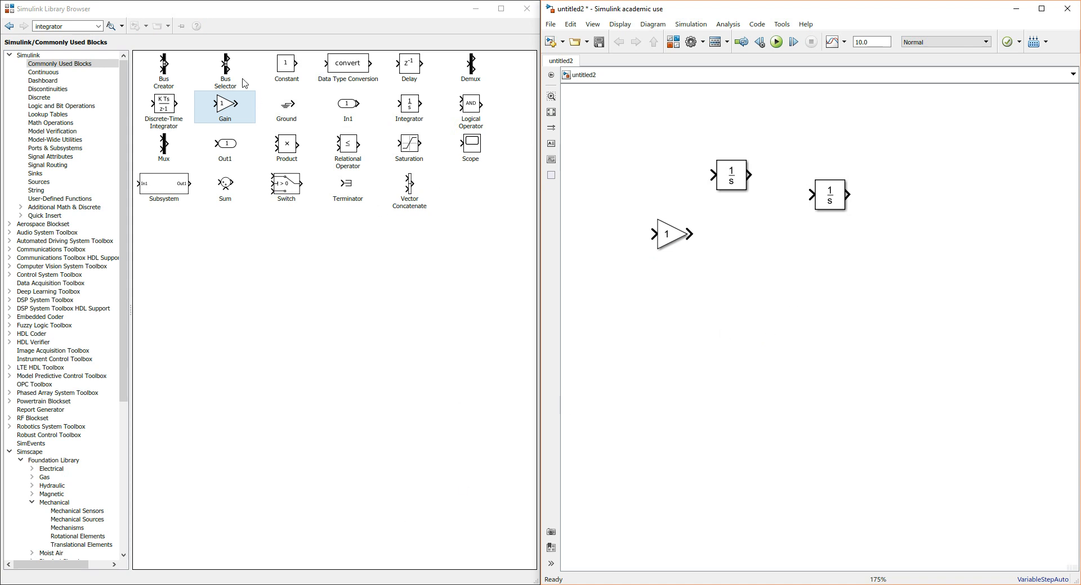
{"action": "left_click_drag", "start_coordinate": [229, 104], "coordinate": [675, 262]}
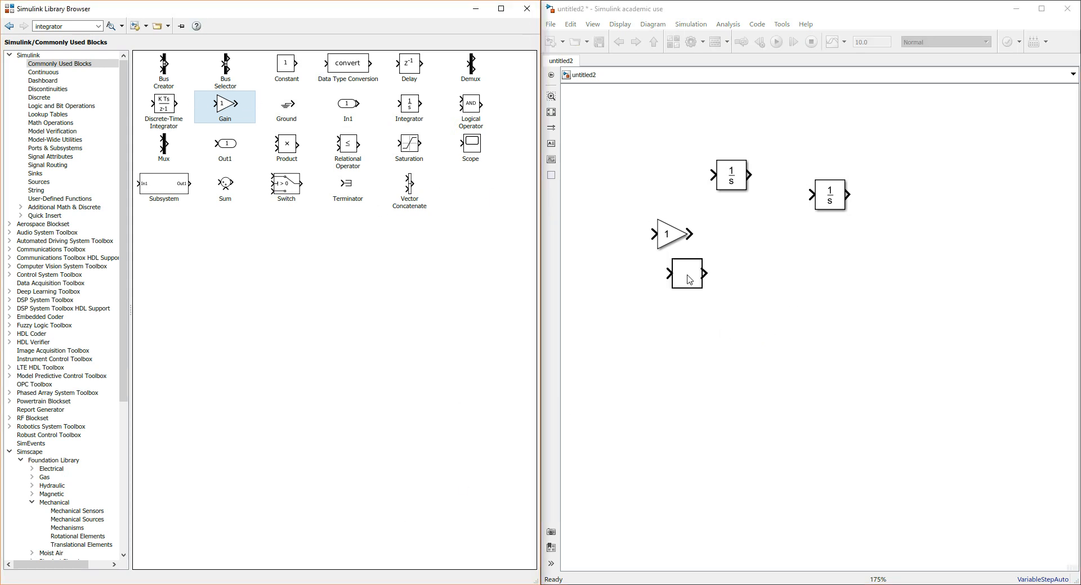
{"action": "left_click_drag", "start_coordinate": [224, 103], "coordinate": [775, 323]}
{"action": "left_click", "coordinate": [636, 284]}
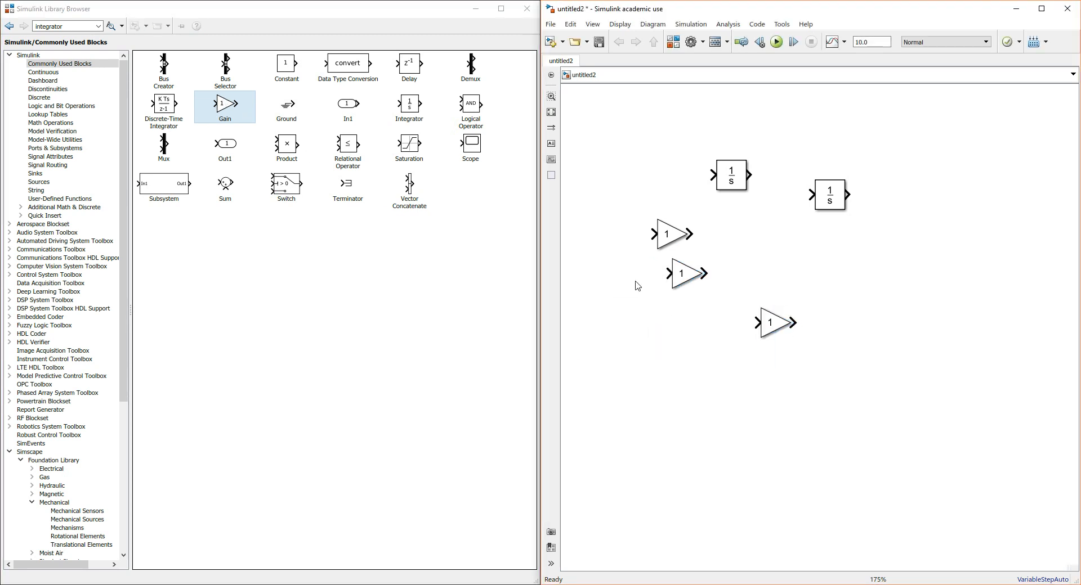
{"action": "left_click", "coordinate": [665, 231]}
{"action": "left_click", "coordinate": [666, 345]}
{"action": "left_click", "coordinate": [682, 276]}
{"action": "left_click", "coordinate": [645, 425]}
{"action": "left_click", "coordinate": [775, 324]}
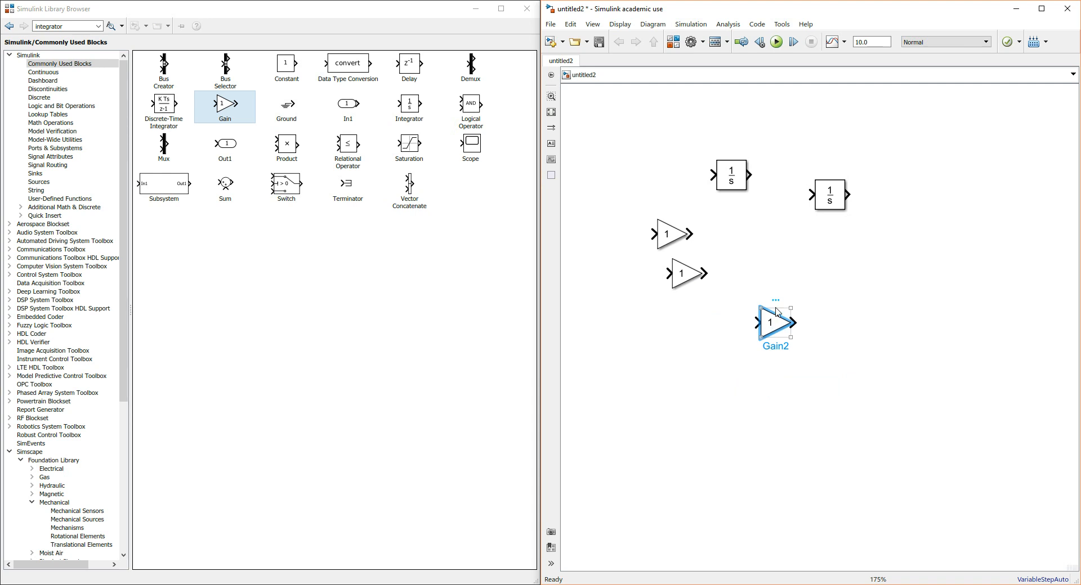
{"action": "left_click", "coordinate": [700, 443]}
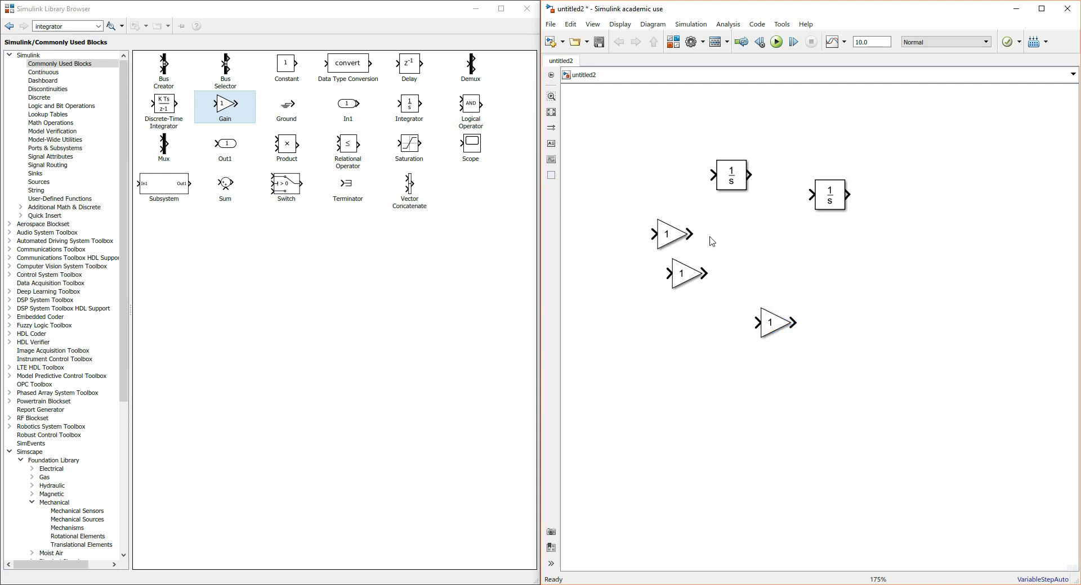
Line up the first Gain block and both integrators in one row, and stack the other two Gain blocks beneath them
{"action": "left_click_drag", "start_coordinate": [684, 263], "coordinate": [694, 332]}
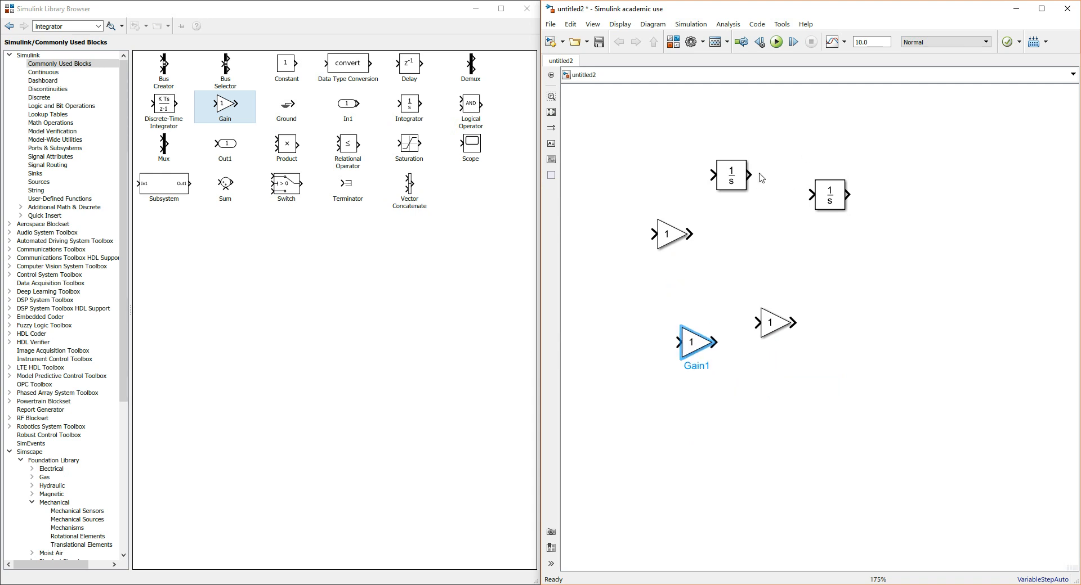
{"action": "left_click_drag", "start_coordinate": [742, 177], "coordinate": [777, 196]}
{"action": "left_click_drag", "start_coordinate": [670, 234], "coordinate": [697, 195]}
{"action": "left_click_drag", "start_coordinate": [695, 340], "coordinate": [735, 272]}
{"action": "left_click_drag", "start_coordinate": [769, 326], "coordinate": [728, 341]}
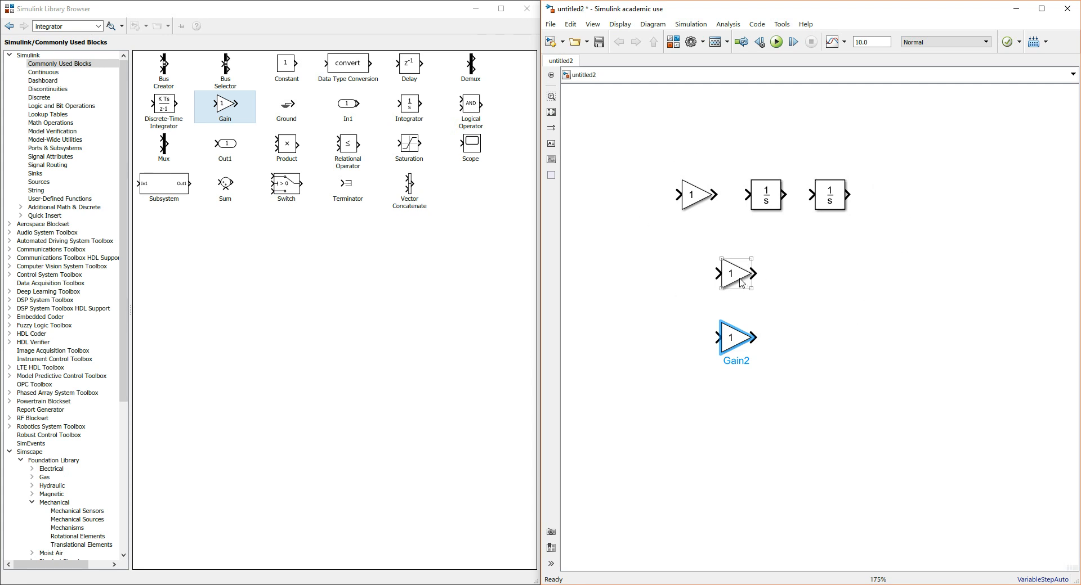
{"action": "left_click", "coordinate": [674, 313]}
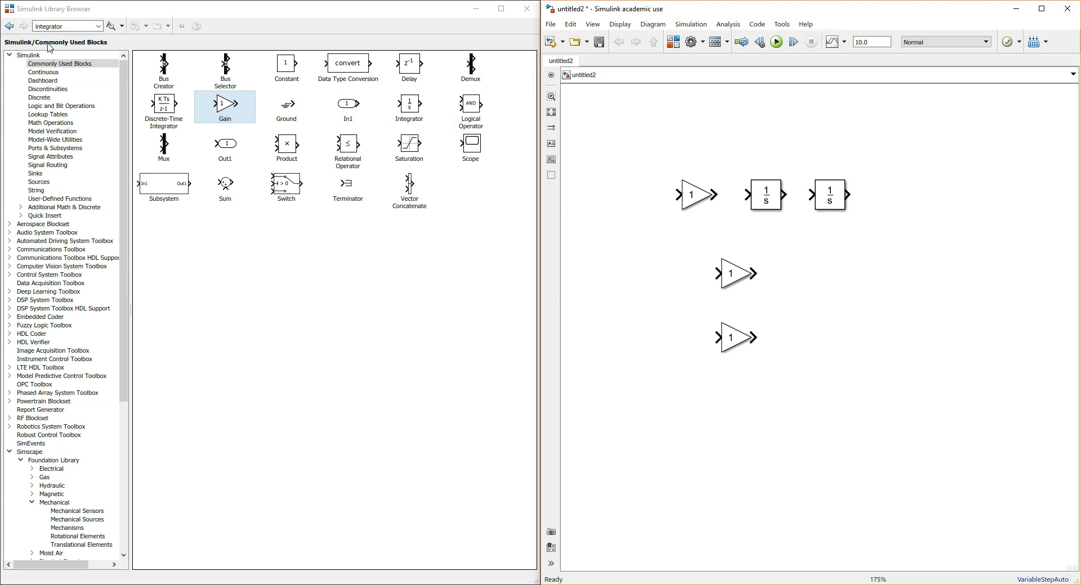
Add a Subtract block from the Math Operations library with the sign list "--" and place it in front of the first Gain block
{"action": "left_click", "coordinate": [55, 124]}
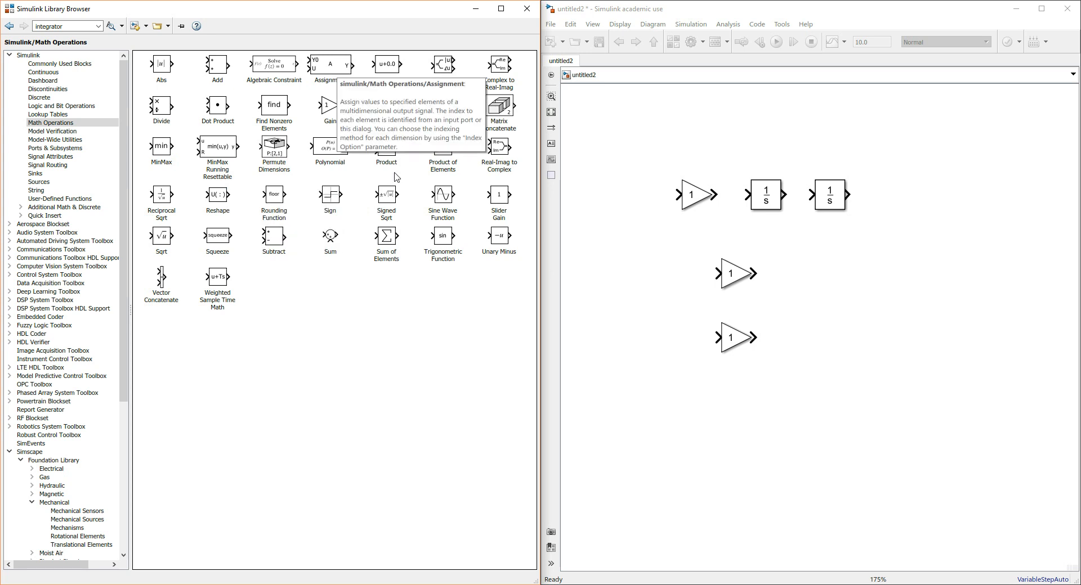
{"action": "left_click", "coordinate": [273, 237]}
{"action": "mouse_move", "coordinate": [272, 236]}
{"action": "left_mouse_down"}
{"action": "mouse_move", "coordinate": [611, 331]}
{"action": "mouse_move", "coordinate": [651, 281]}
{"action": "mouse_move", "coordinate": [651, 262]}
{"action": "left_mouse_up"}
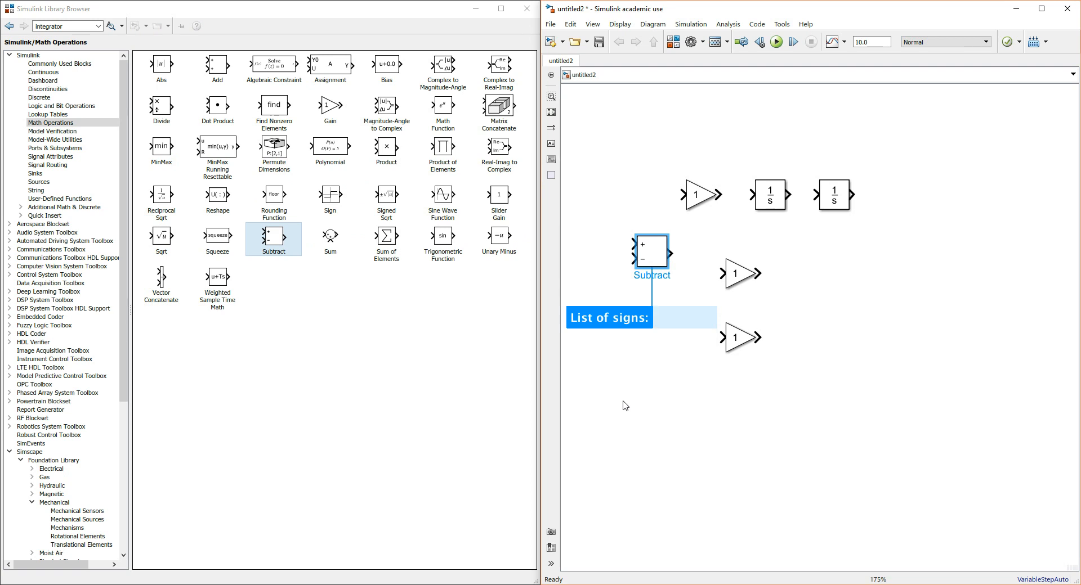
{"action": "type", "text": "--"}
{"action": "key", "text": "Return"}
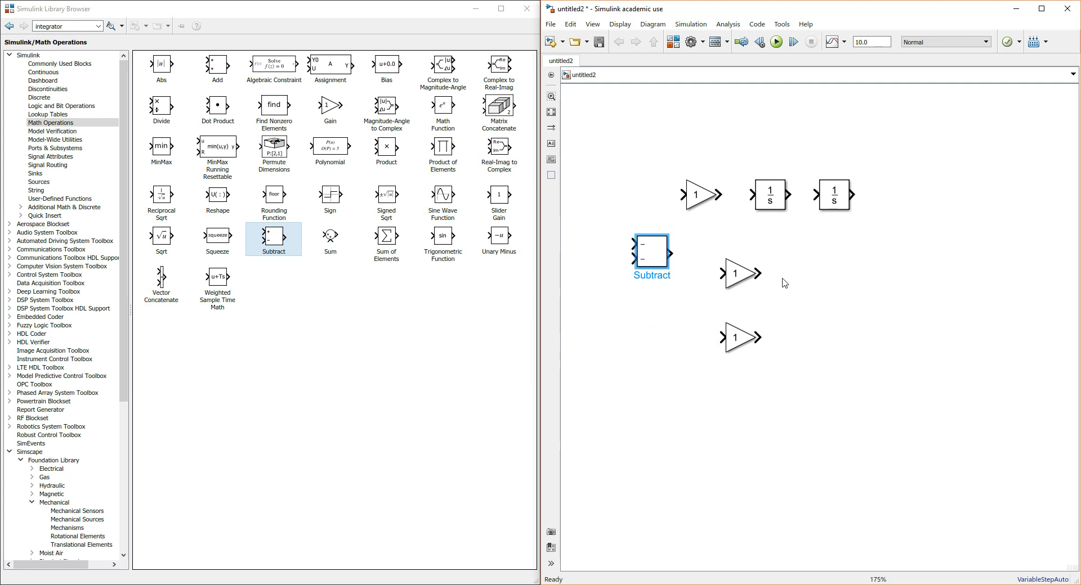
{"action": "left_click_drag", "start_coordinate": [651, 249], "coordinate": [637, 192]}
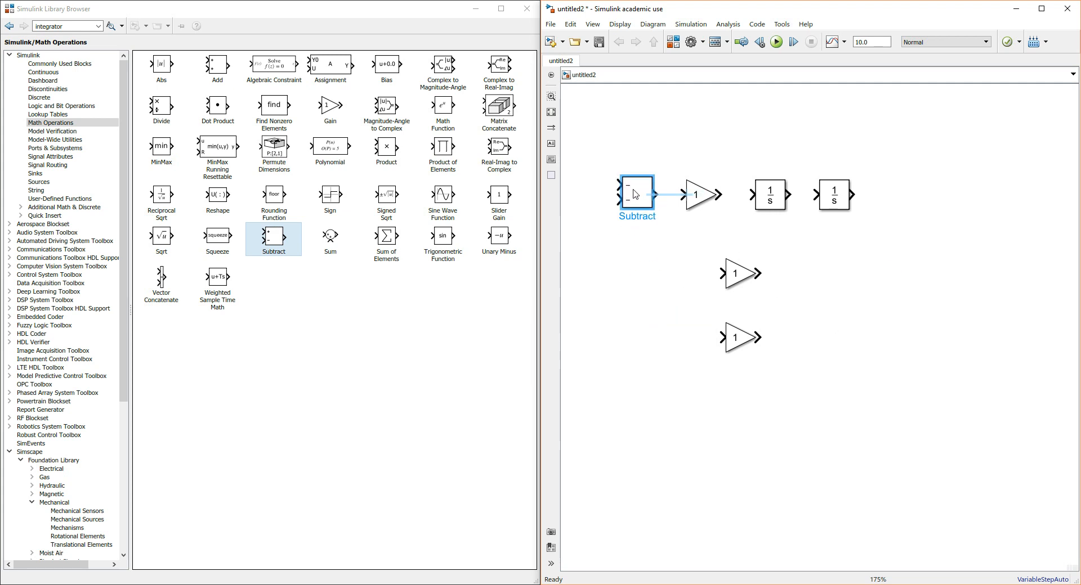
{"action": "left_click", "coordinate": [657, 293]}
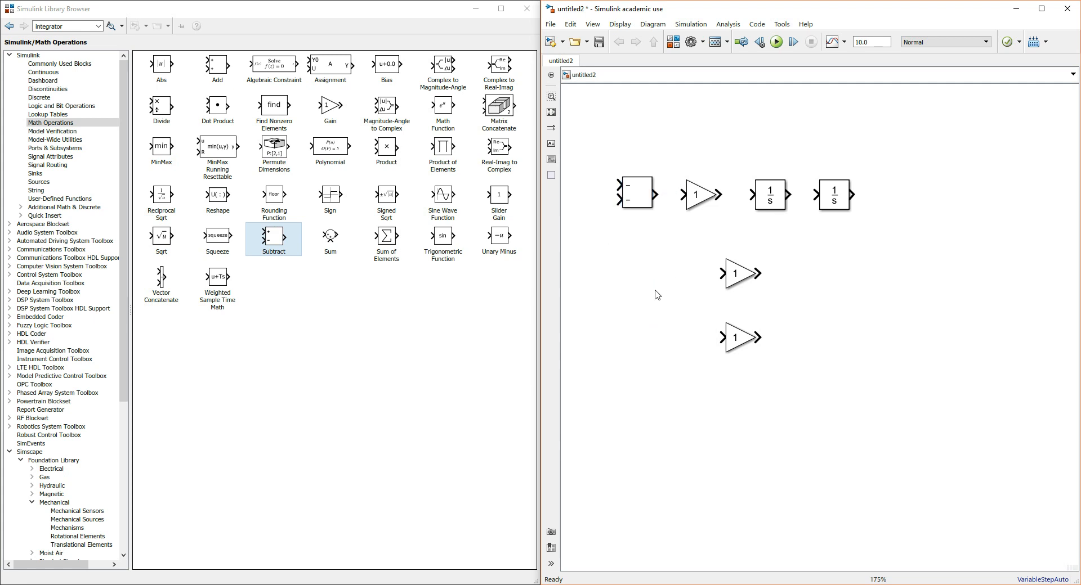
Rotate the two lower Gain blocks by 180 degrees so that their outputs face the Subtract block's side
{"action": "left_click", "coordinate": [741, 266]}
{"action": "key", "text": "ctrl+r"}
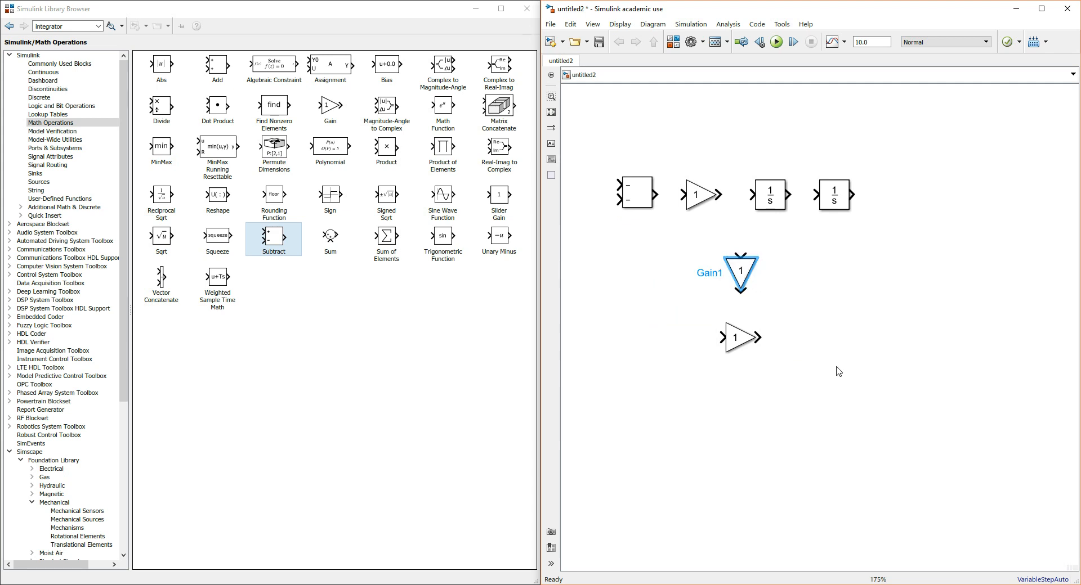
{"action": "key", "text": "ctrl+r"}
{"action": "left_click", "coordinate": [740, 348]}
{"action": "key", "text": "ctrl+r"}
{"action": "key", "text": "ctrl+r"}
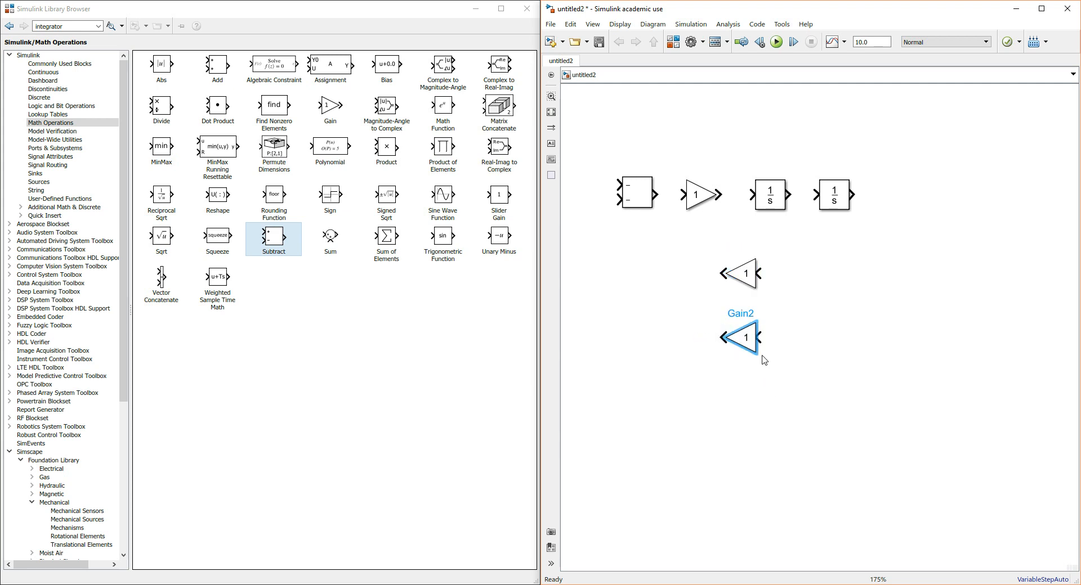
{"action": "left_click", "coordinate": [800, 374]}
Maximize the model window and connect the Subtract block's output to the input of the upper Gain block
{"action": "left_click", "coordinate": [1040, 9]}
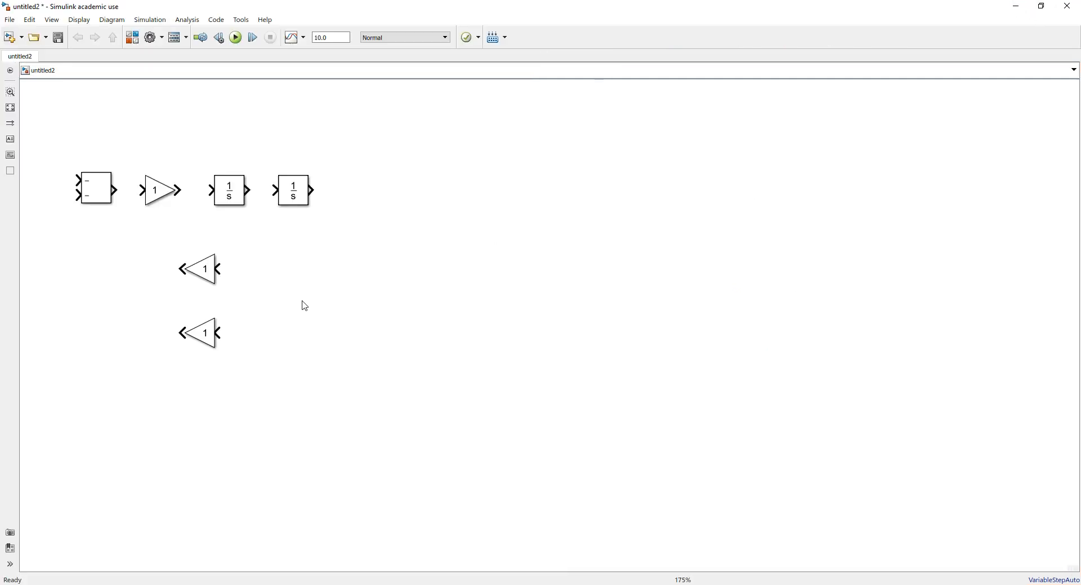
{"action": "scroll", "coordinate": [305, 306], "scroll_direction": "down", "scroll_amount": 3}
{"action": "scroll", "coordinate": [241, 272], "scroll_direction": "up", "scroll_amount": 1}
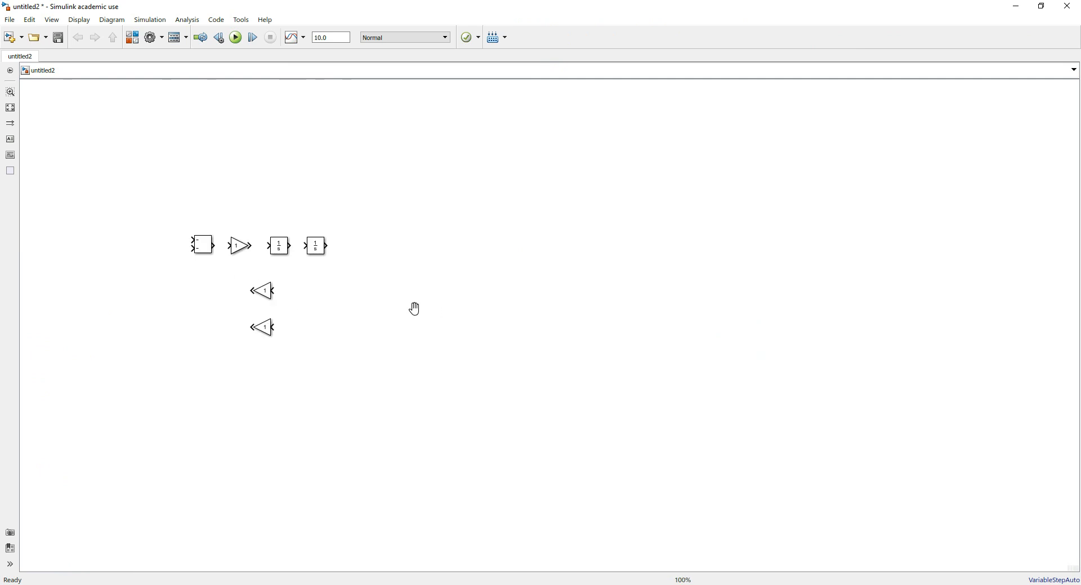
{"action": "left_click_drag", "start_coordinate": [414, 309], "coordinate": [358, 244]}
{"action": "scroll", "coordinate": [249, 234], "scroll_direction": "down", "scroll_amount": 2}
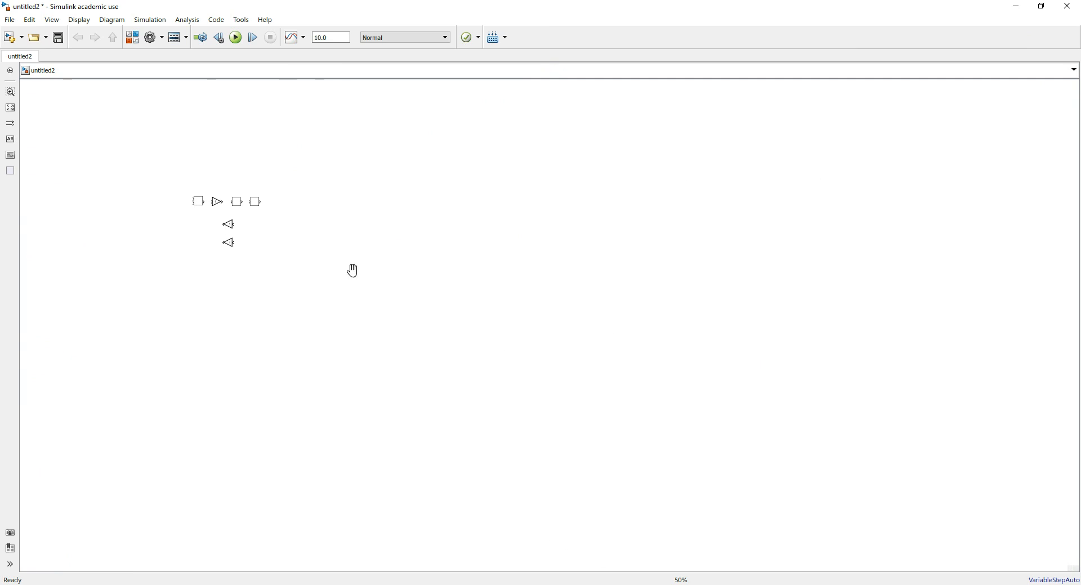
{"action": "key", "text": "space"}
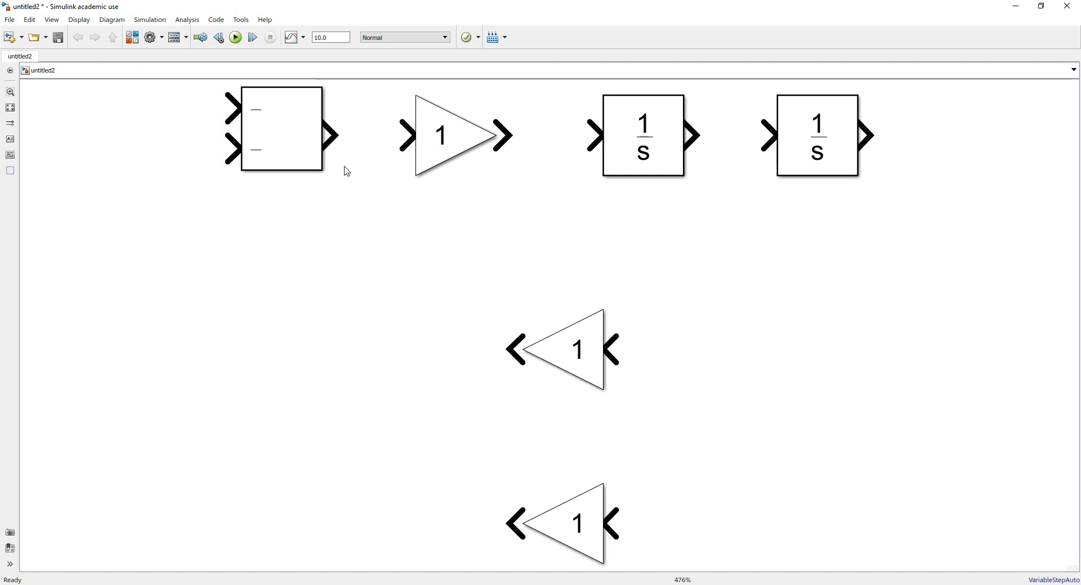
{"action": "left_click_drag", "start_coordinate": [330, 135], "coordinate": [394, 135]}
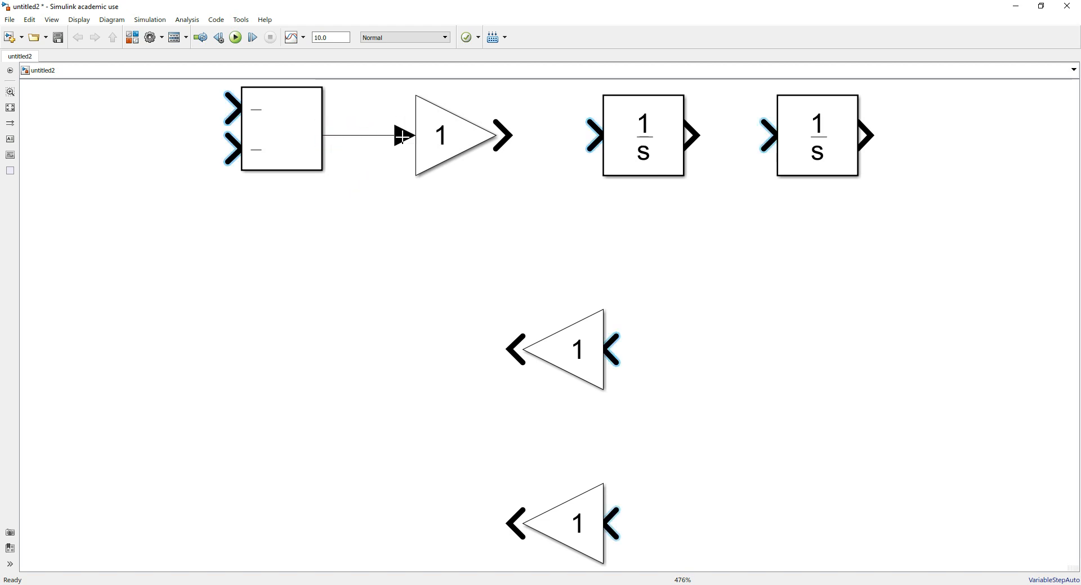
{"action": "left_click", "coordinate": [287, 144]}
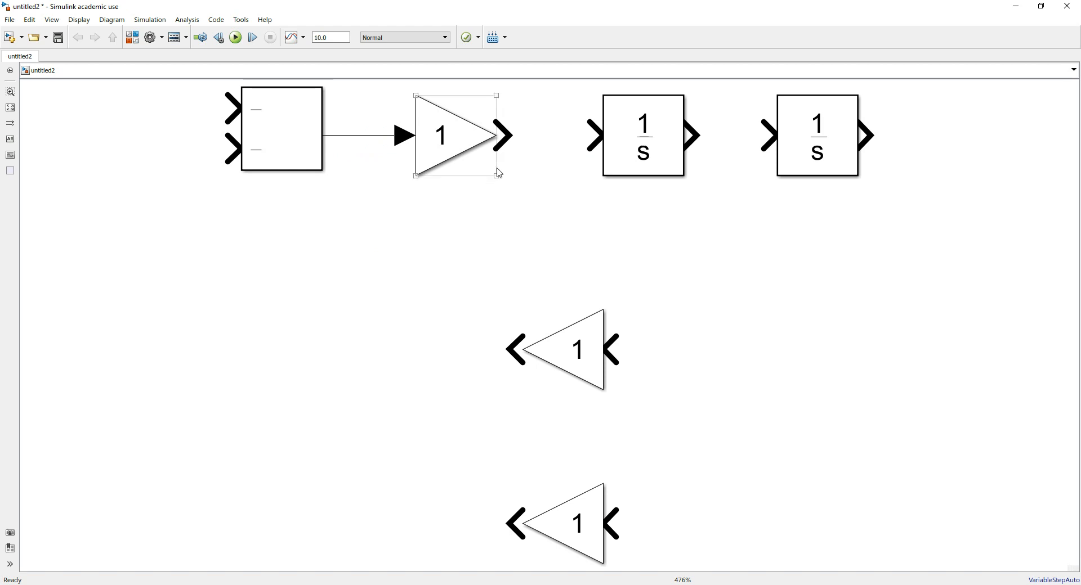
Set the upper Gain block's gain to 1/m, checking the workspace variables in the MATLAB window before applying it
{"action": "double_click", "coordinate": [466, 144]}
{"action": "left_click", "coordinate": [527, 121]}
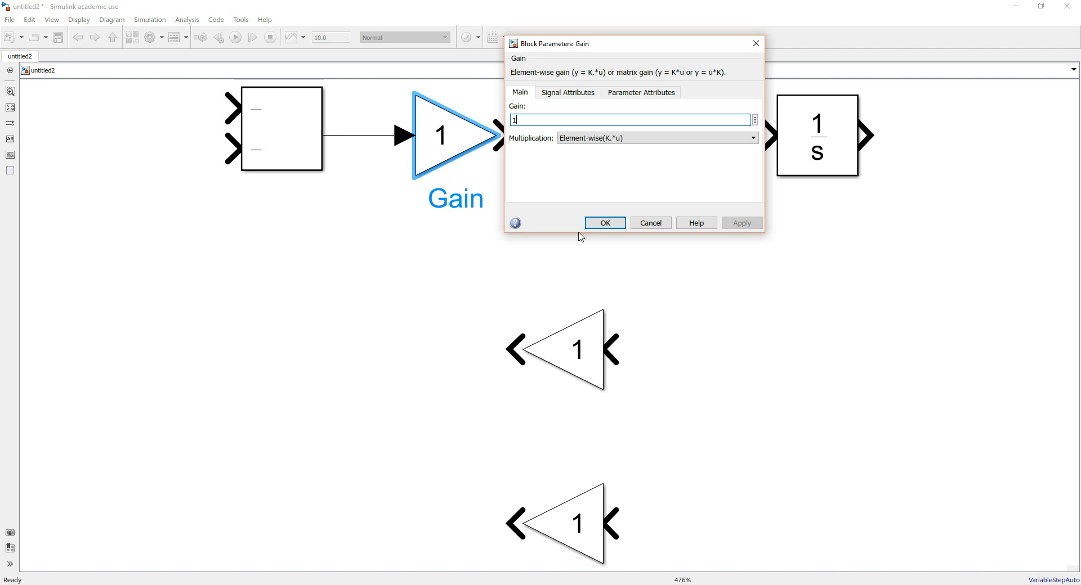
{"action": "type", "text": "/m"}
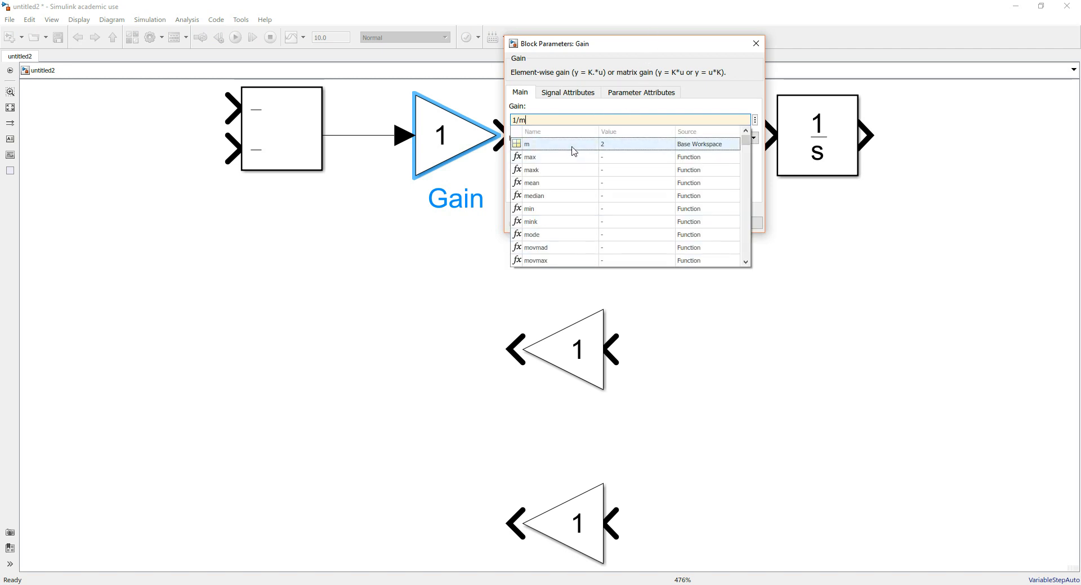
{"action": "left_click", "coordinate": [700, 106]}
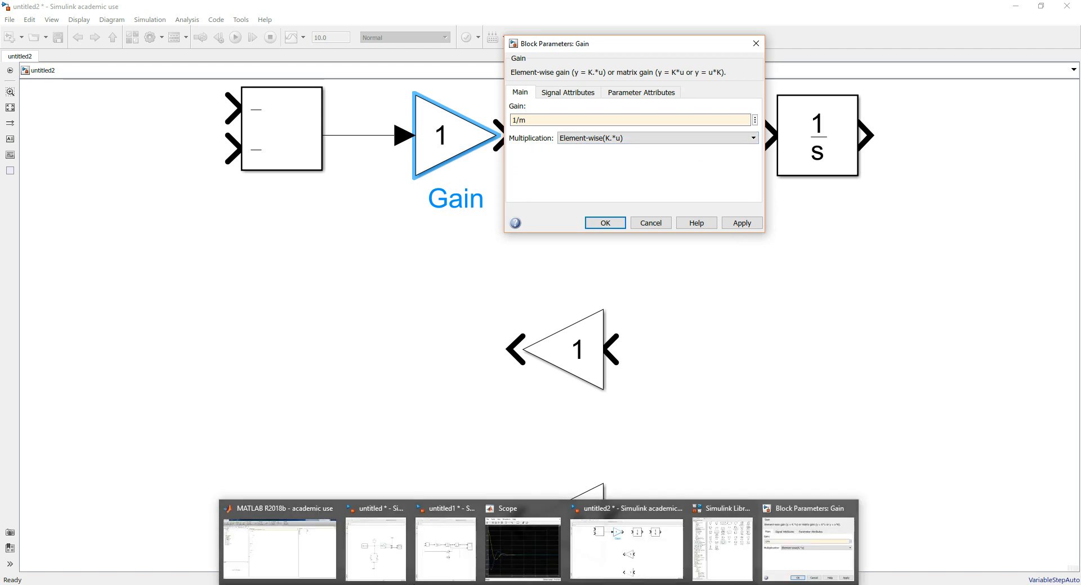
{"action": "left_click", "coordinate": [276, 540]}
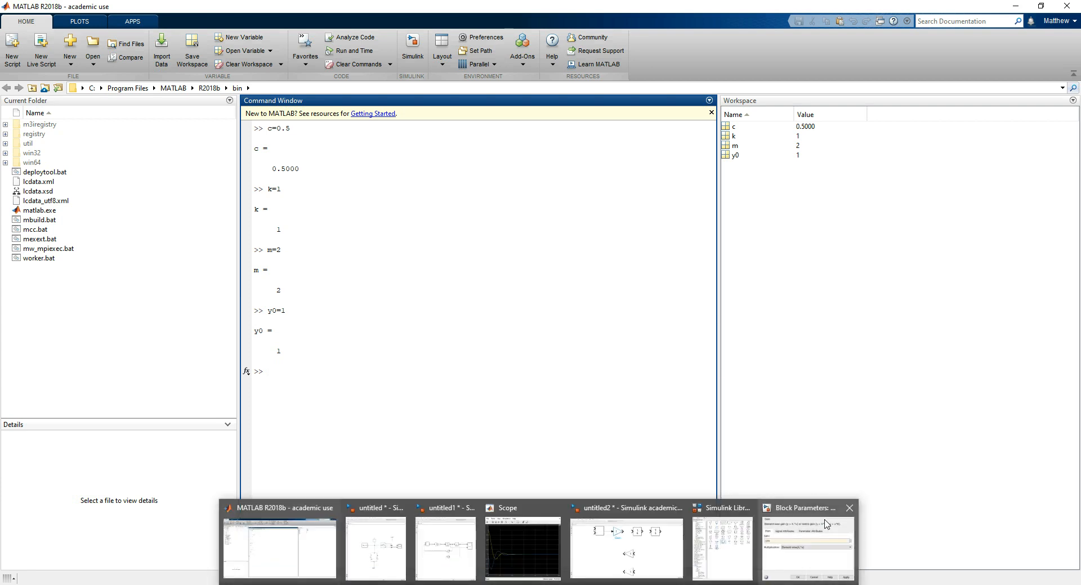
{"action": "left_click", "coordinate": [817, 506]}
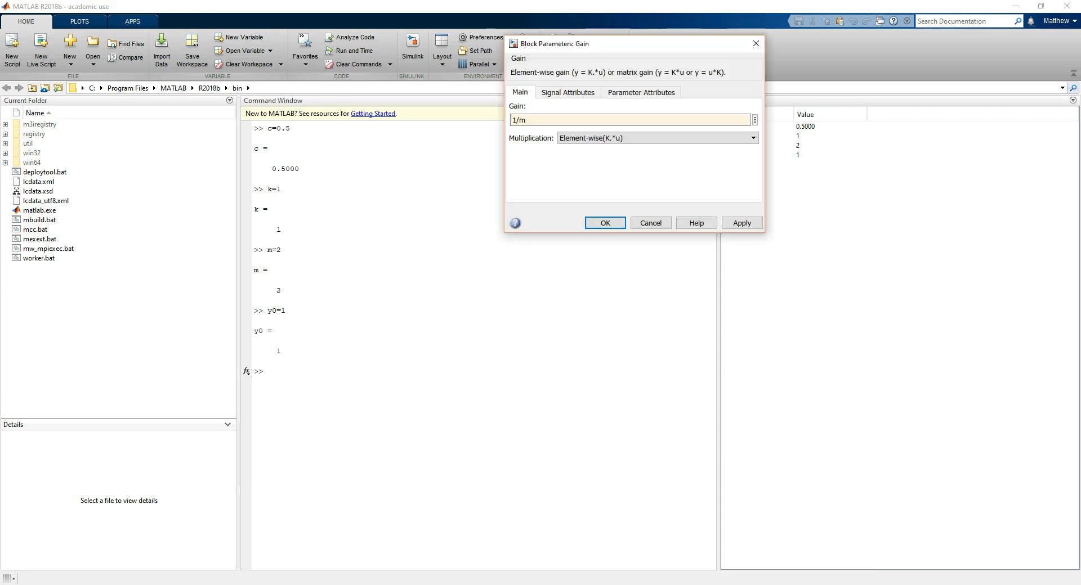
{"action": "left_click", "coordinate": [593, 554]}
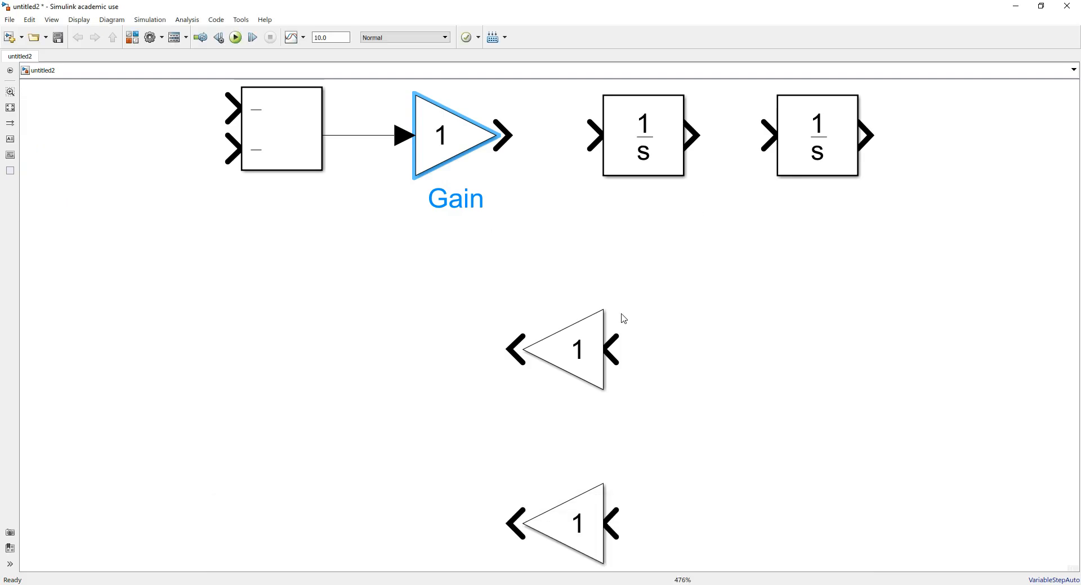
{"action": "mouse_move", "coordinate": [539, 584]}
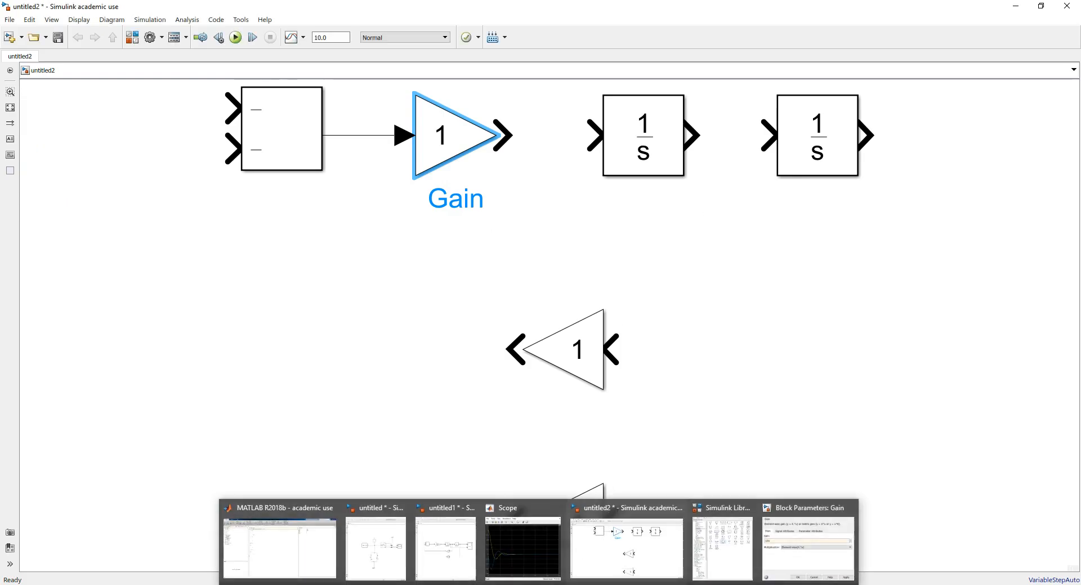
{"action": "left_click", "coordinate": [817, 506]}
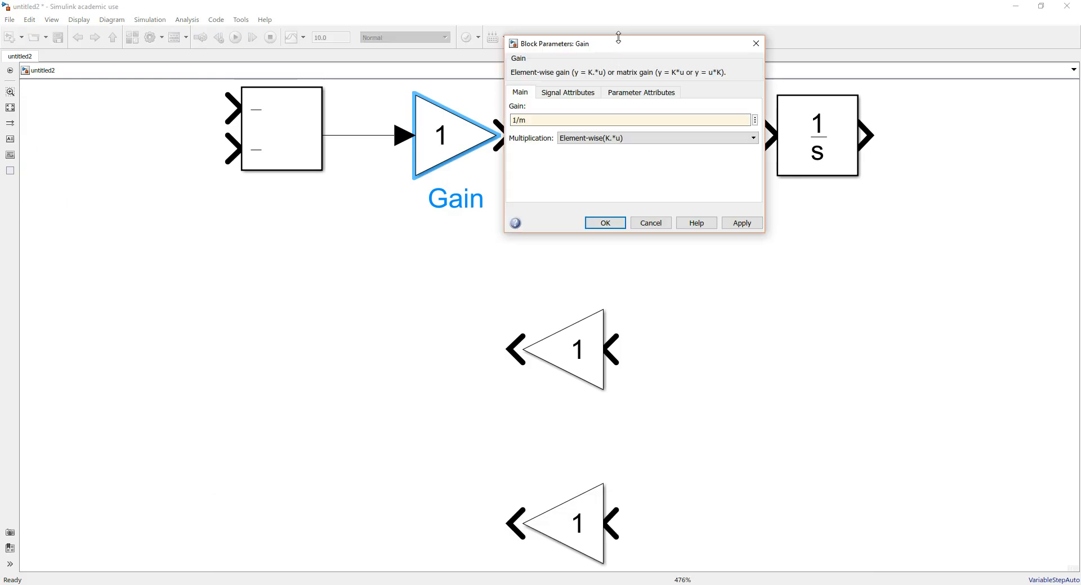
{"action": "left_click_drag", "start_coordinate": [618, 37], "coordinate": [432, 201]}
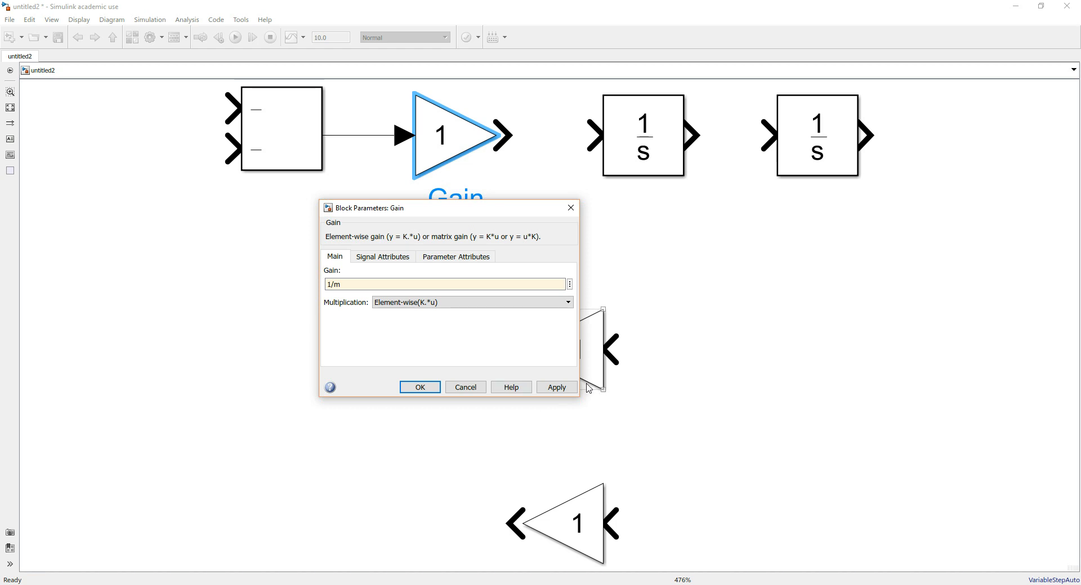
{"action": "left_click", "coordinate": [556, 387]}
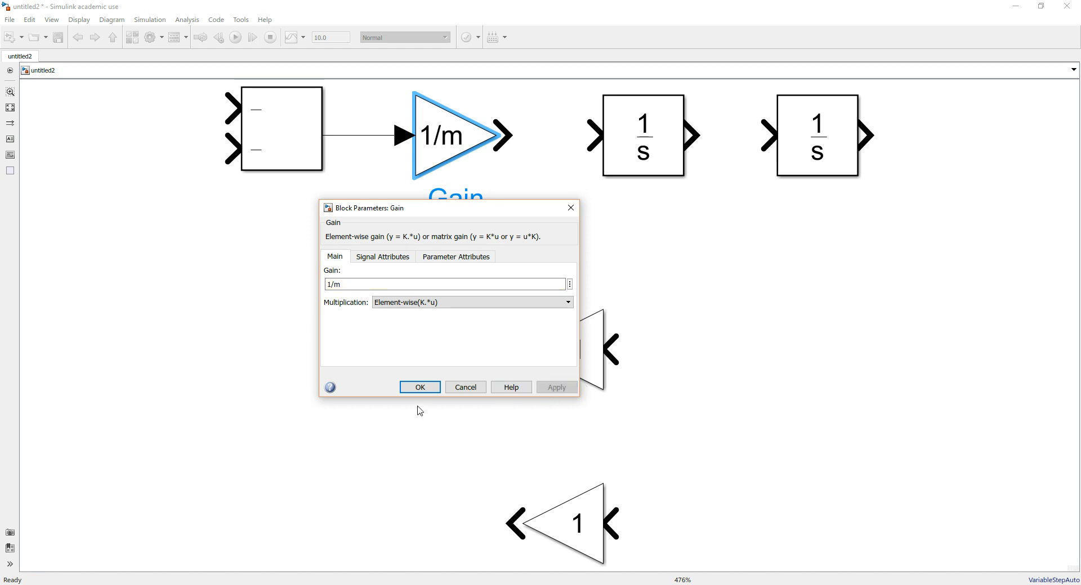
{"action": "left_click", "coordinate": [420, 388]}
Rename the 1/m Gain block as "S"
{"action": "left_click", "coordinate": [484, 135]}
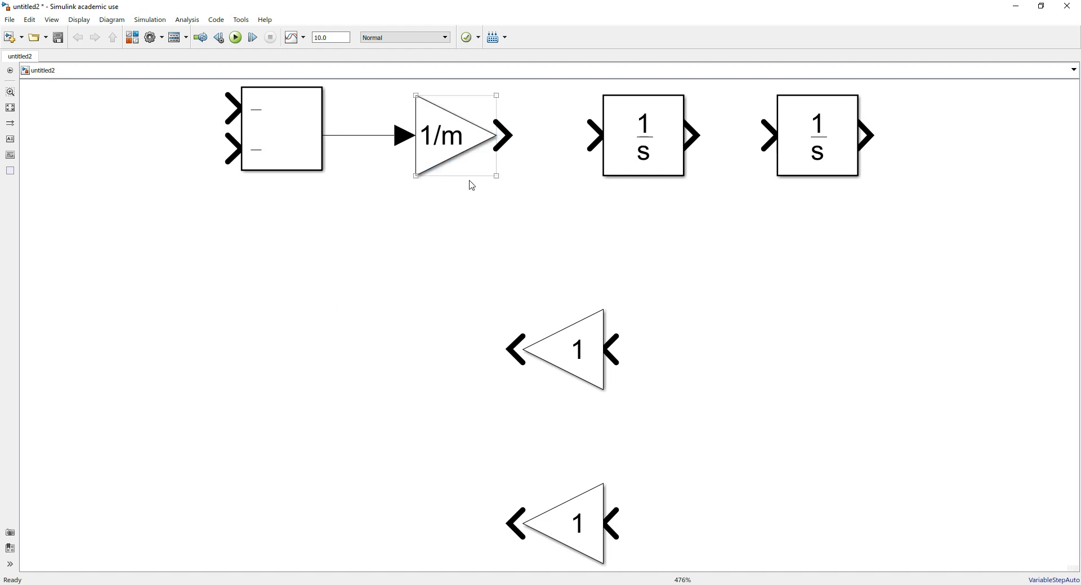
{"action": "double_click", "coordinate": [470, 201]}
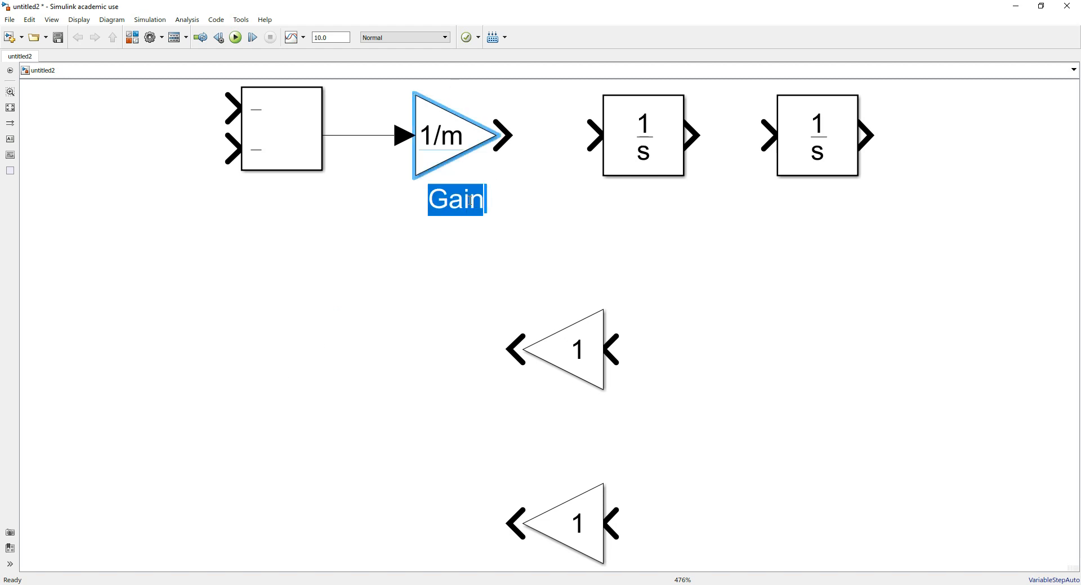
{"action": "type", "text": "S"}
{"action": "left_click", "coordinate": [388, 400]}
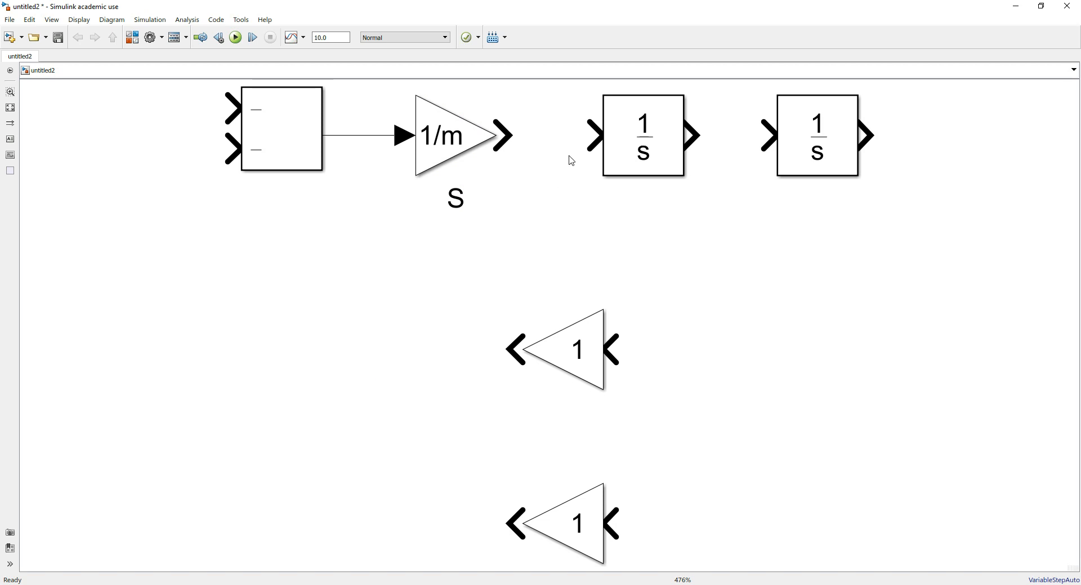
Connect the output of the 1/m Gain block to the input of the first Integrator block
{"action": "scroll", "coordinate": [664, 168], "scroll_direction": "down", "scroll_amount": 5}
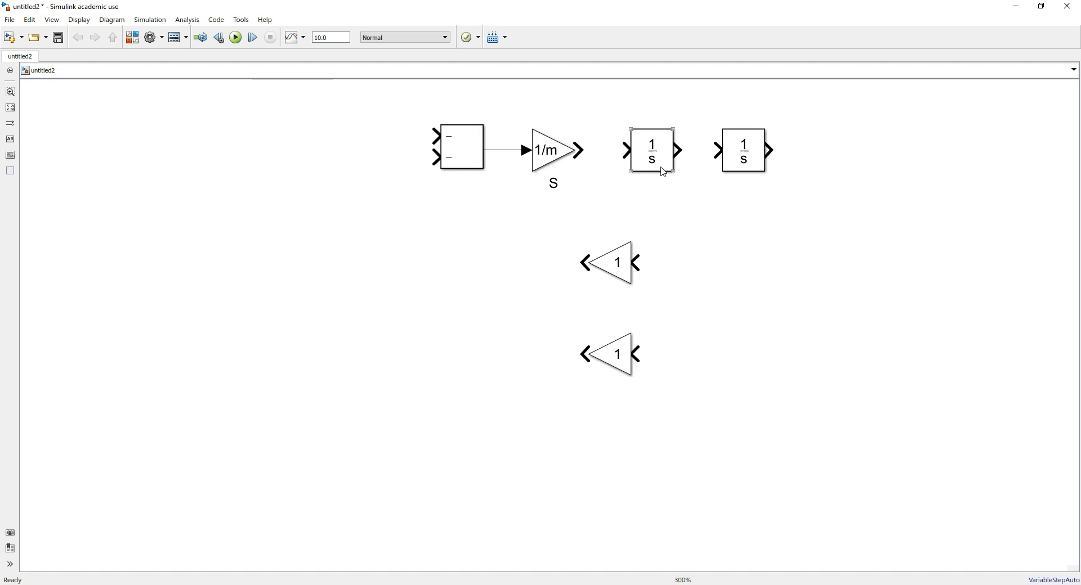
{"action": "scroll", "coordinate": [668, 126], "scroll_direction": "up", "scroll_amount": 5}
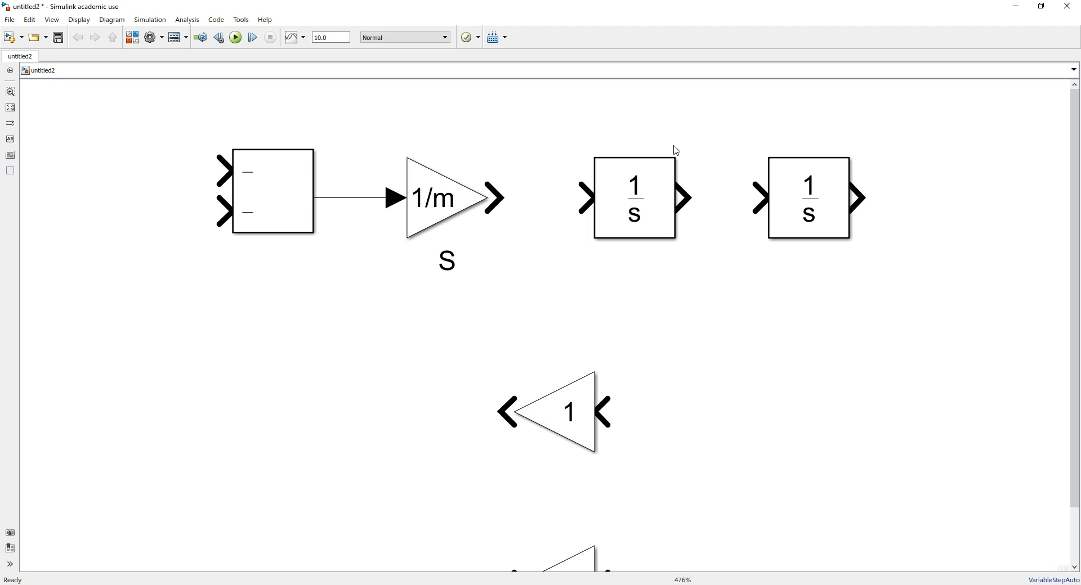
{"action": "left_click", "coordinate": [595, 218]}
{"action": "left_click_drag", "start_coordinate": [495, 197], "coordinate": [583, 194]}
Change the first Integrator block's initial condition source to external and apply it
{"action": "double_click", "coordinate": [643, 185]}
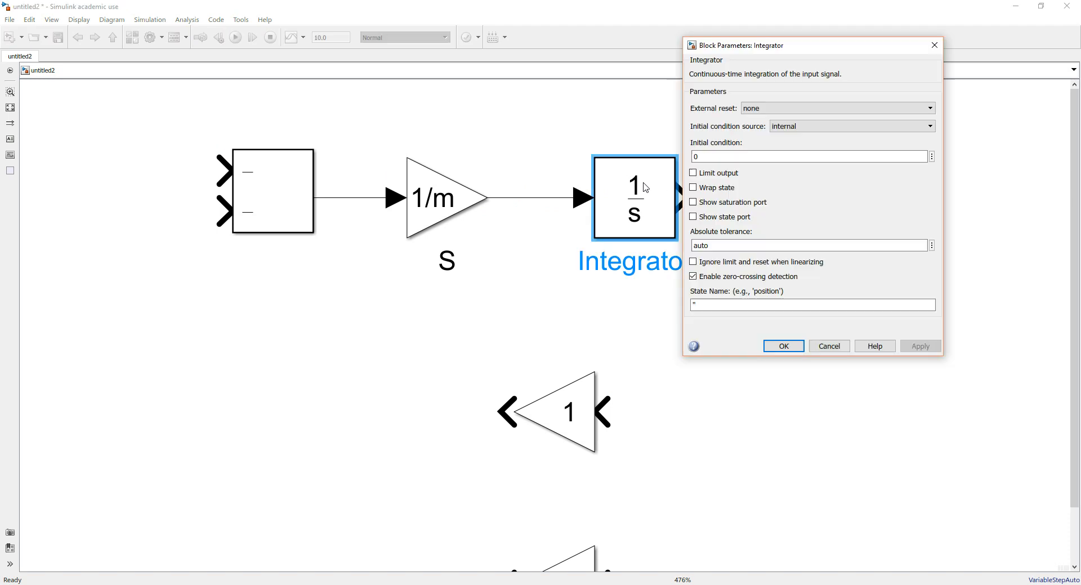
{"action": "left_click_drag", "start_coordinate": [799, 50], "coordinate": [496, 85]}
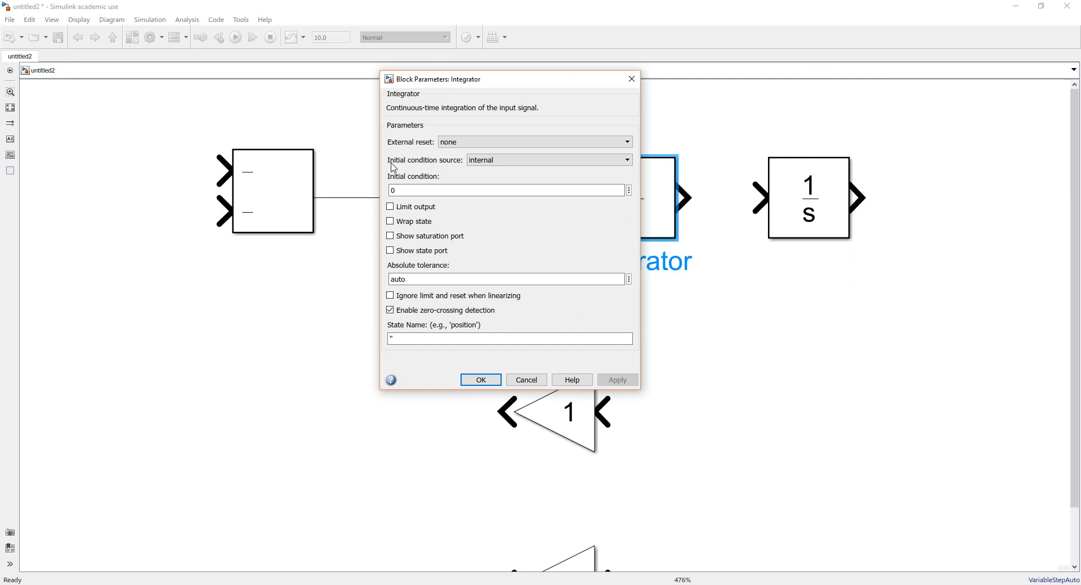
{"action": "left_click", "coordinate": [514, 162]}
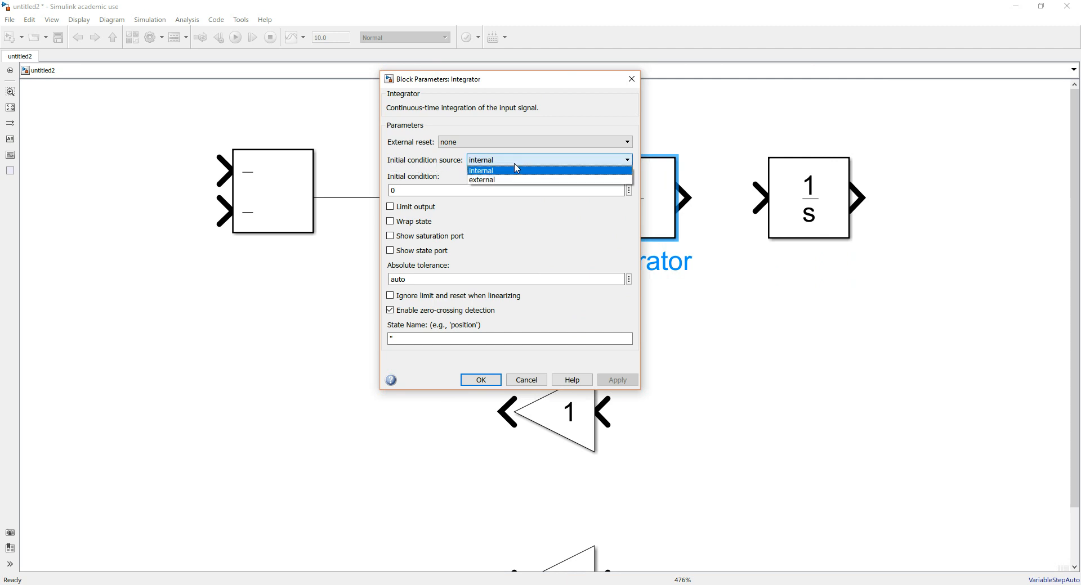
{"action": "left_click", "coordinate": [517, 180]}
{"action": "left_click_drag", "start_coordinate": [498, 82], "coordinate": [269, 69]}
{"action": "left_click", "coordinate": [386, 329]}
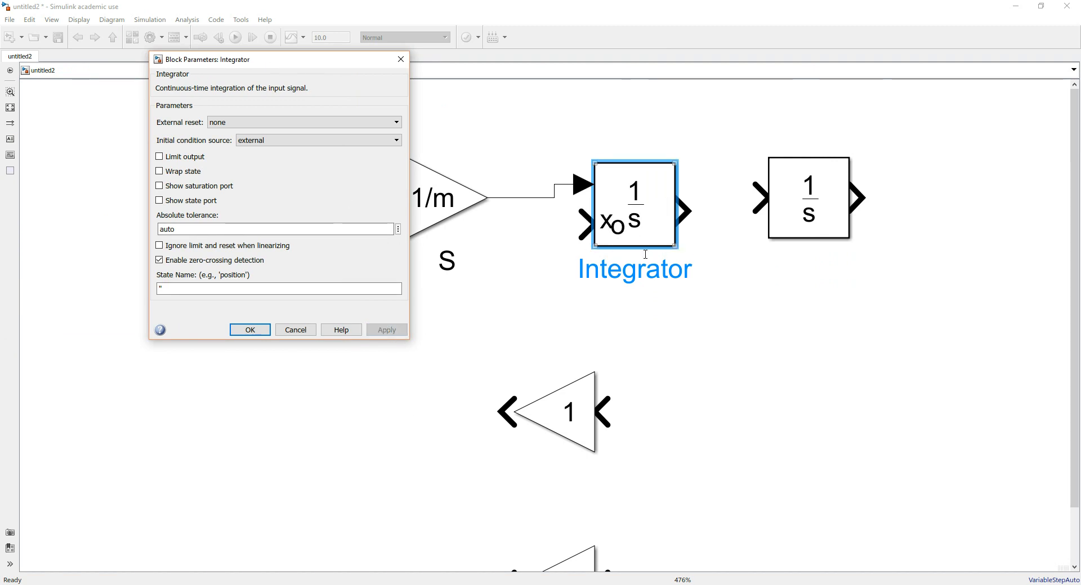
Return the first Integrator's initial condition source to internal and realign the block with the 1/m Gain block
{"action": "left_click", "coordinate": [327, 141]}
{"action": "left_click", "coordinate": [330, 160]}
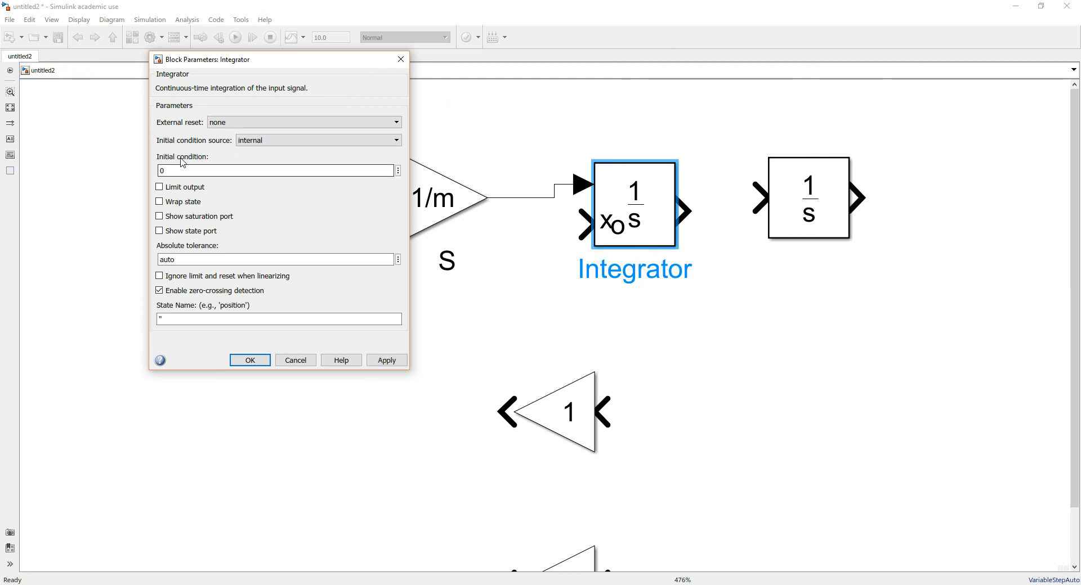
{"action": "left_click", "coordinate": [401, 364]}
{"action": "left_click", "coordinate": [264, 365]}
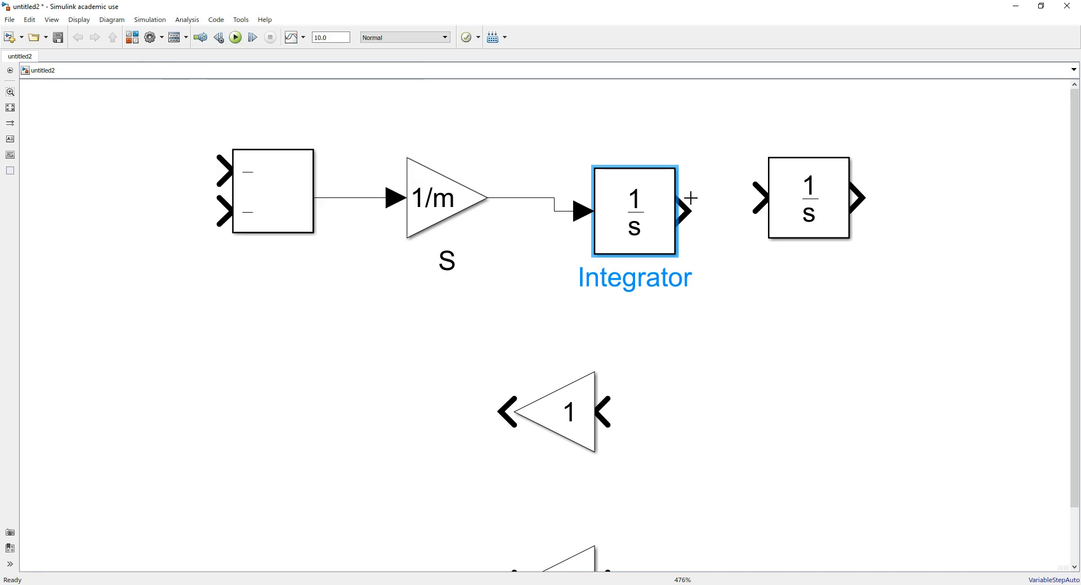
{"action": "left_click_drag", "start_coordinate": [653, 234], "coordinate": [652, 217]}
{"action": "left_click", "coordinate": [758, 368]}
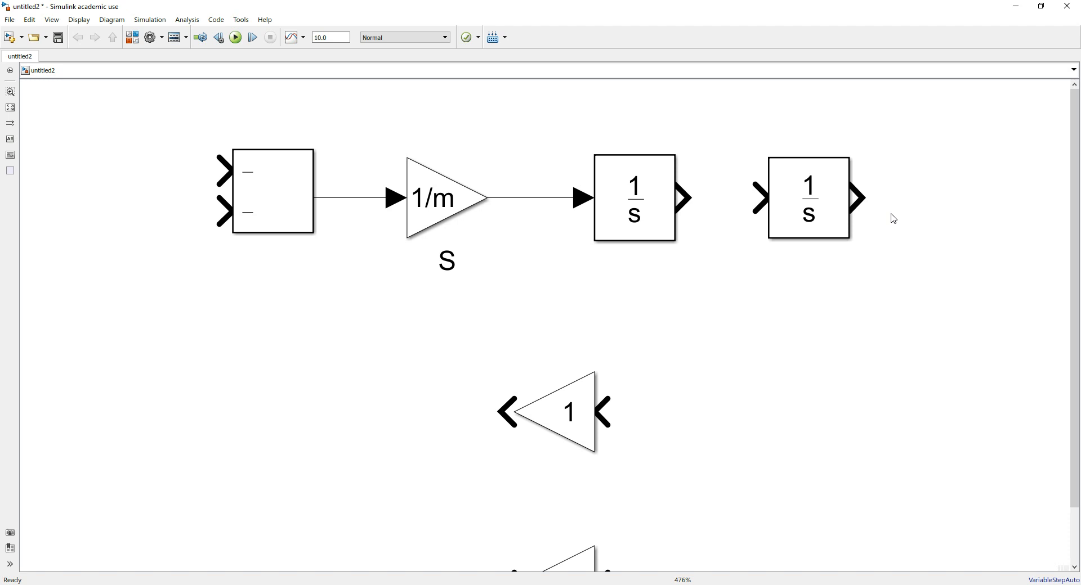
Move the second Integrator farther from the first one in the same row and connect the first Integrator's output to its input
{"action": "left_click", "coordinate": [809, 201]}
{"action": "left_click_drag", "start_coordinate": [819, 198], "coordinate": [890, 198]}
{"action": "left_click", "coordinate": [757, 313]}
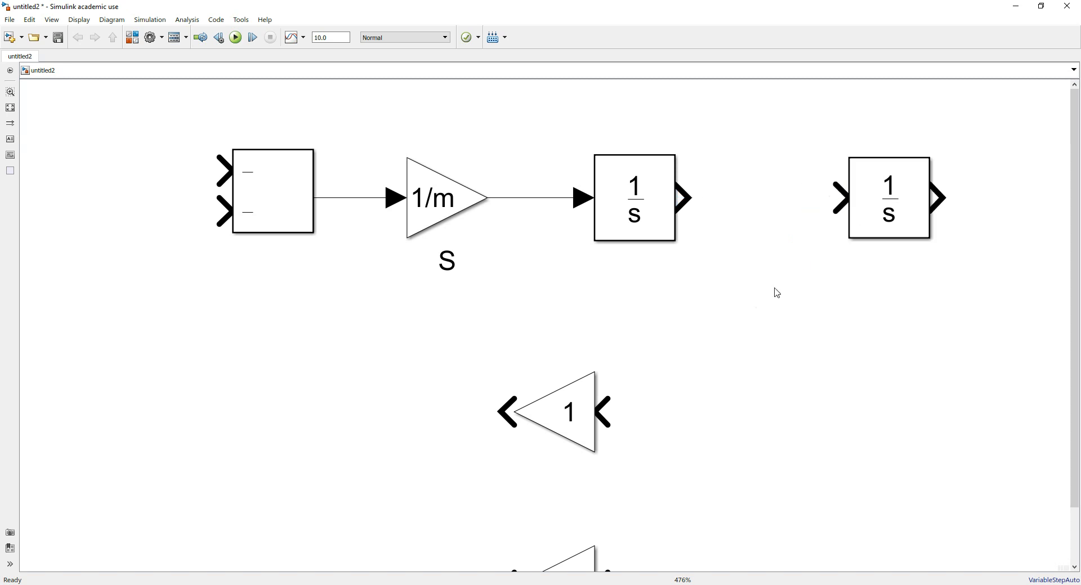
{"action": "left_click_drag", "start_coordinate": [678, 197], "coordinate": [840, 198]}
Place the middle Gain block beneath the first Integrator and connect its input to the signal line between the two Integrators
{"action": "left_click", "coordinate": [553, 431]}
{"action": "left_click_drag", "start_coordinate": [553, 431], "coordinate": [645, 381]}
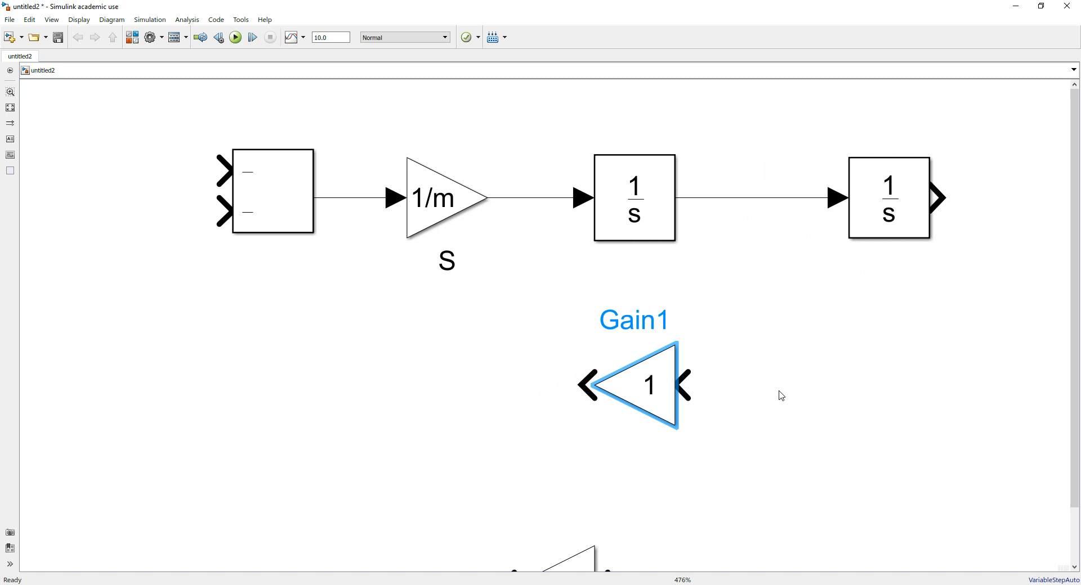
{"action": "left_click", "coordinate": [760, 415]}
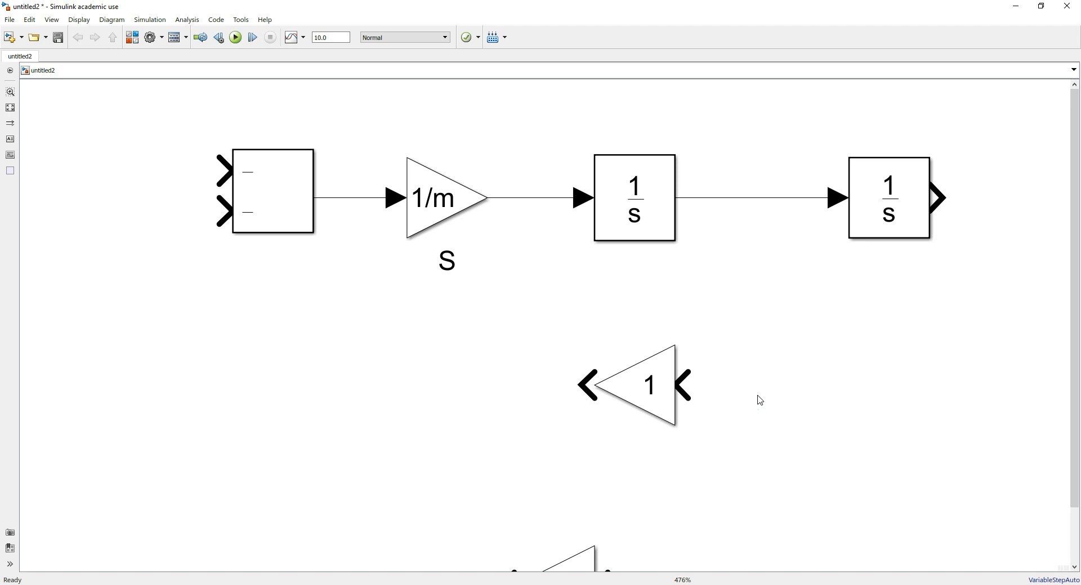
{"action": "left_click_drag", "start_coordinate": [684, 385], "coordinate": [747, 198]}
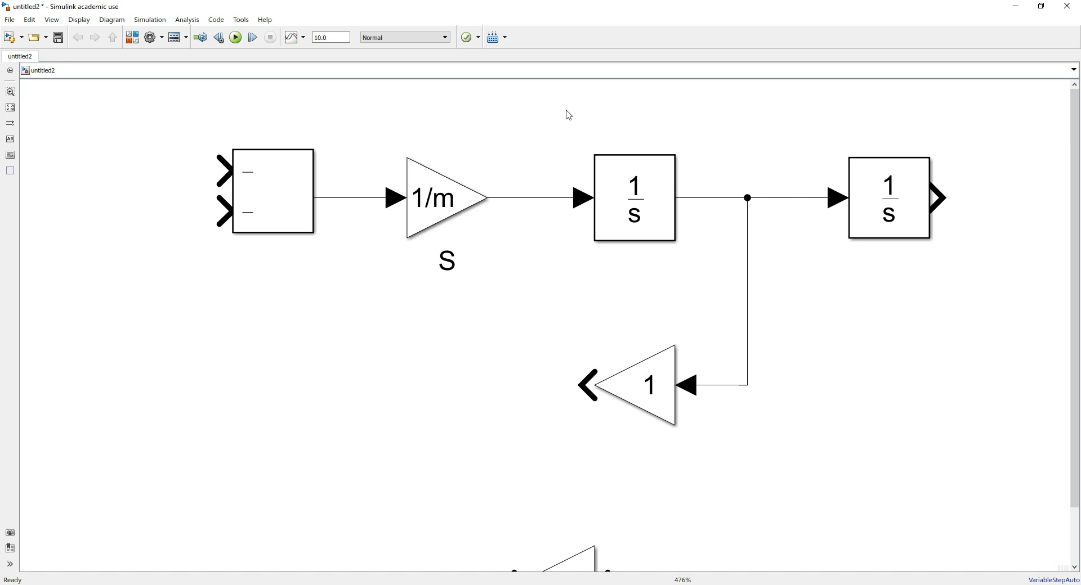
Rename the Gain block beneath the first Integrator as "Damping"
{"action": "left_click", "coordinate": [641, 410]}
{"action": "double_click", "coordinate": [644, 313]}
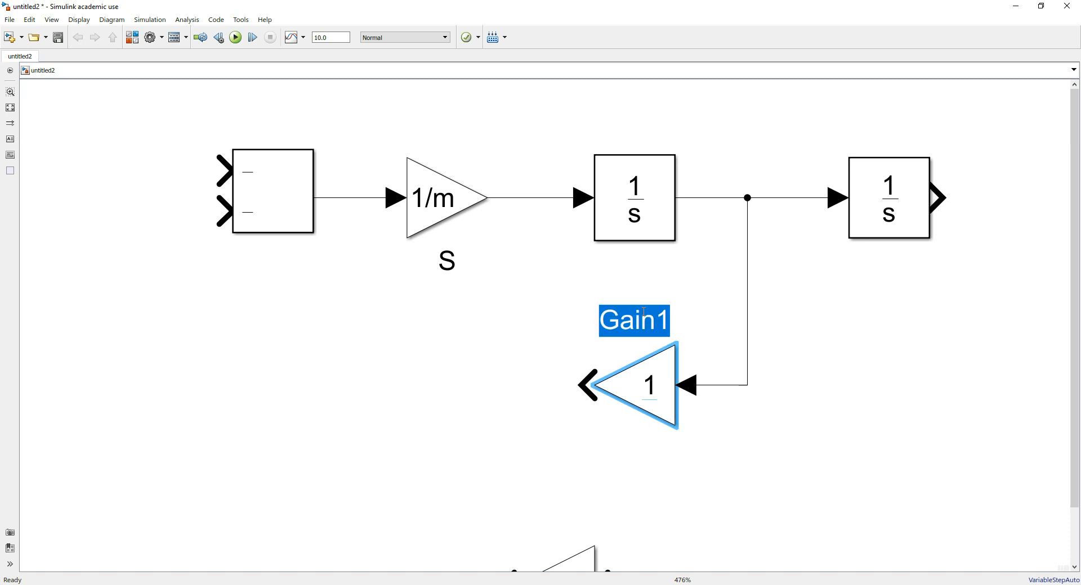
{"action": "type", "text": "c"}
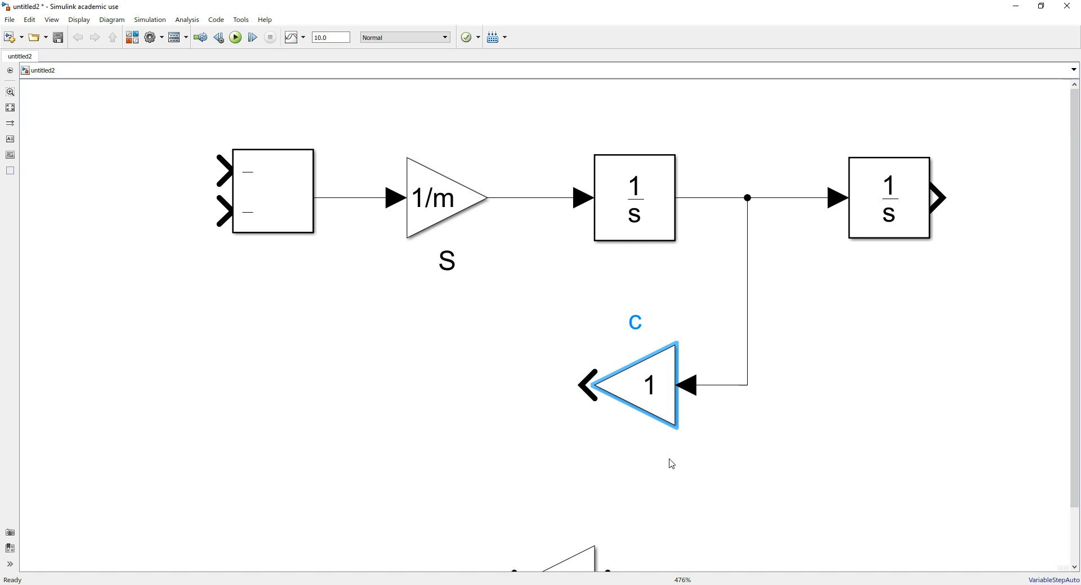
{"action": "key", "text": "BackSpace"}
{"action": "type", "text": "dam"}
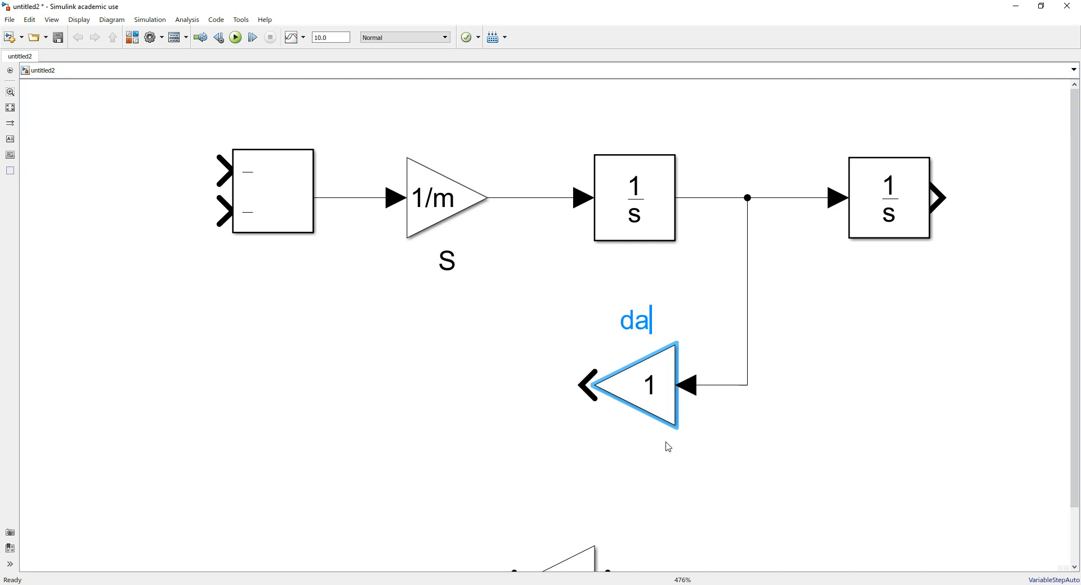
{"action": "key", "text": "BackSpace"}
{"action": "key", "text": "BackSpace"}
{"action": "key", "text": "BackSpace"}
{"action": "type", "text": "Damping"}
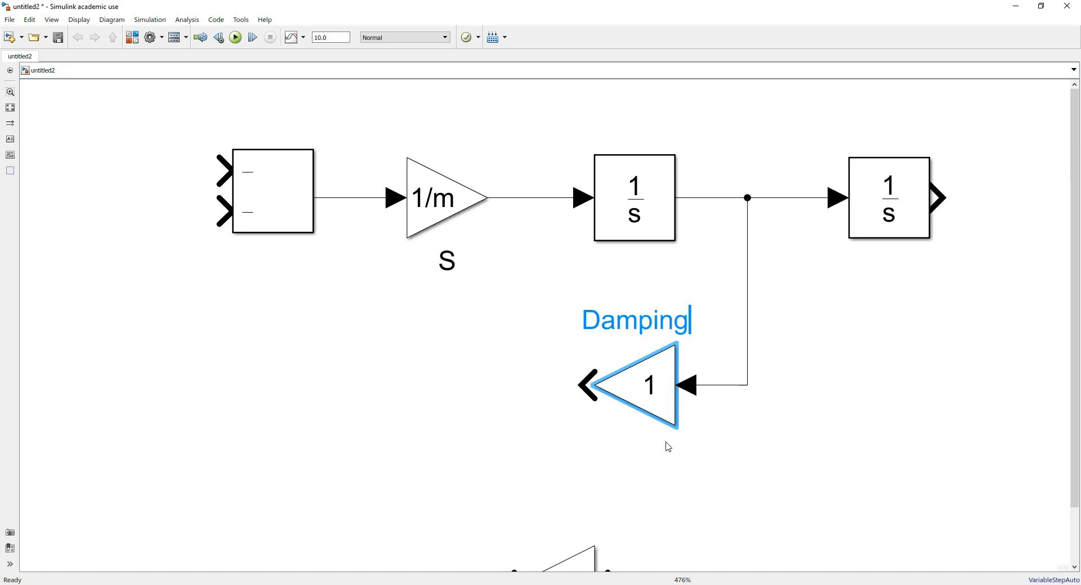
{"action": "left_click", "coordinate": [681, 475]}
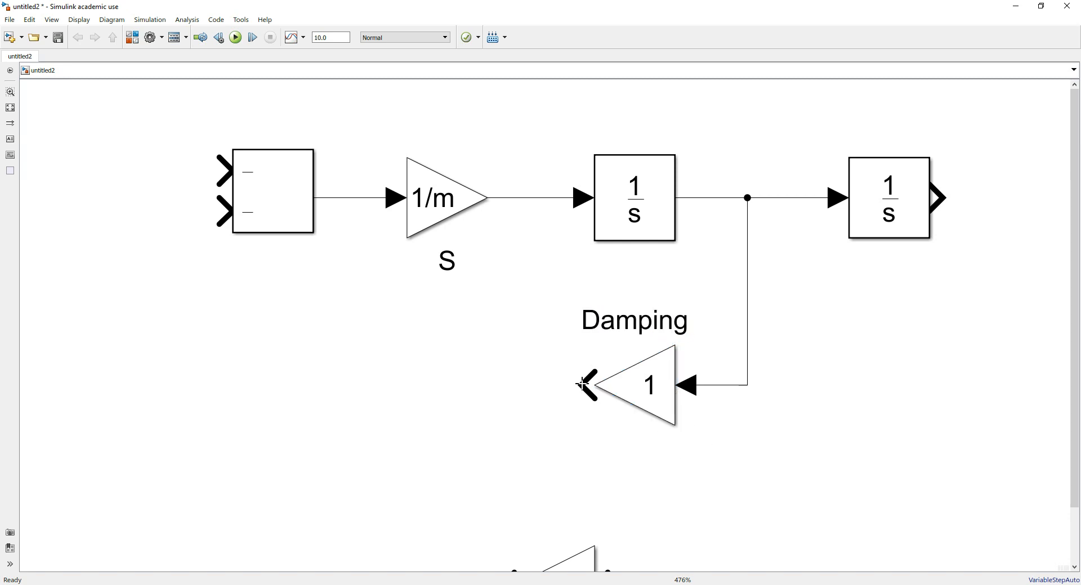
Connect the Damping block's output to the Subtract block's lower input and set its gain to the workspace variable c
{"action": "mouse_move", "coordinate": [583, 385]}
{"action": "left_mouse_down"}
{"action": "mouse_move", "coordinate": [290, 383]}
{"action": "mouse_move", "coordinate": [188, 231]}
{"action": "mouse_move", "coordinate": [224, 210]}
{"action": "left_mouse_up"}
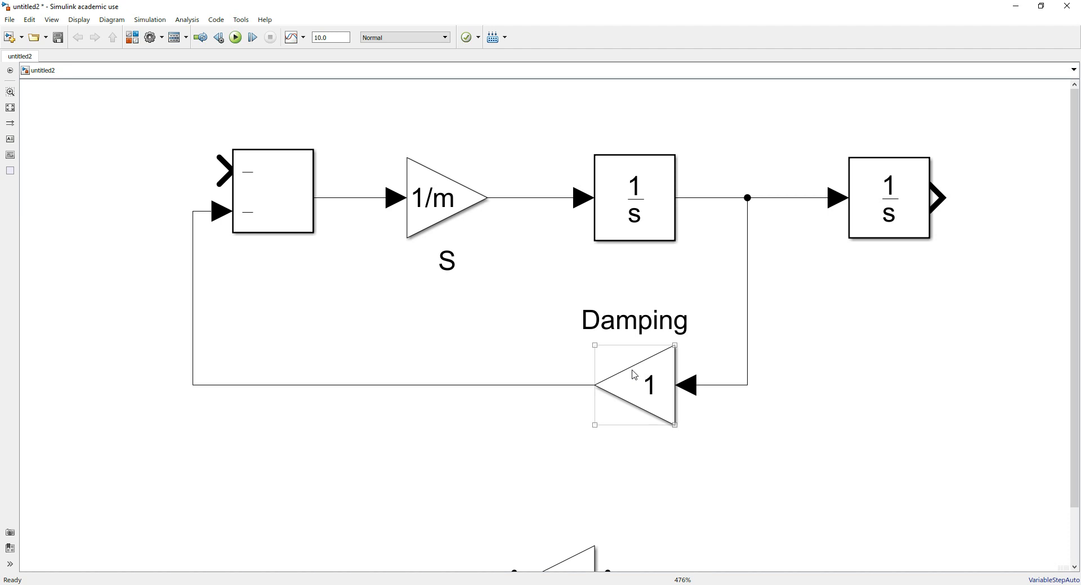
{"action": "double_click", "coordinate": [636, 392]}
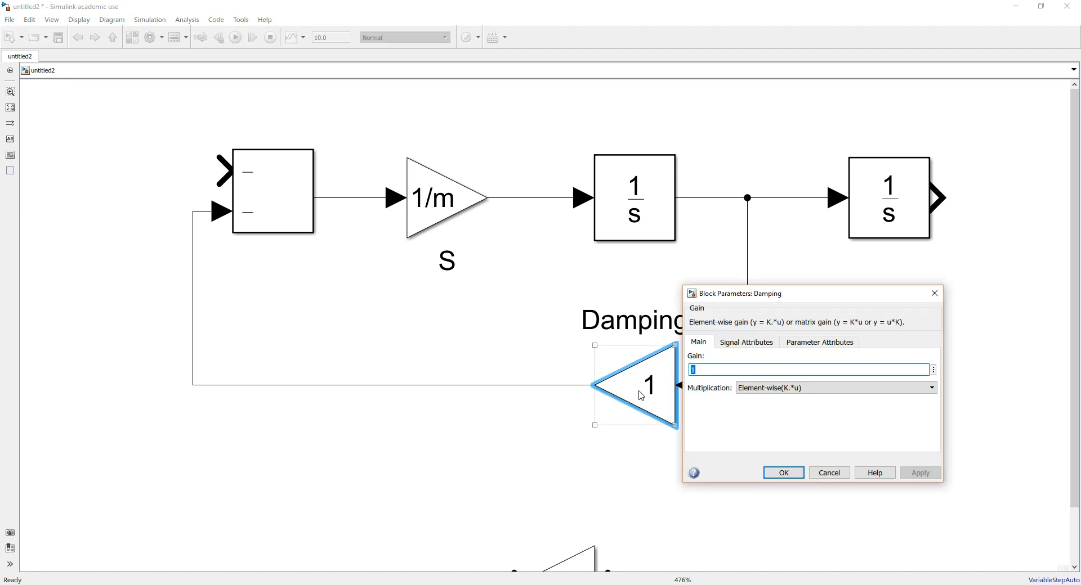
{"action": "type", "text": "c"}
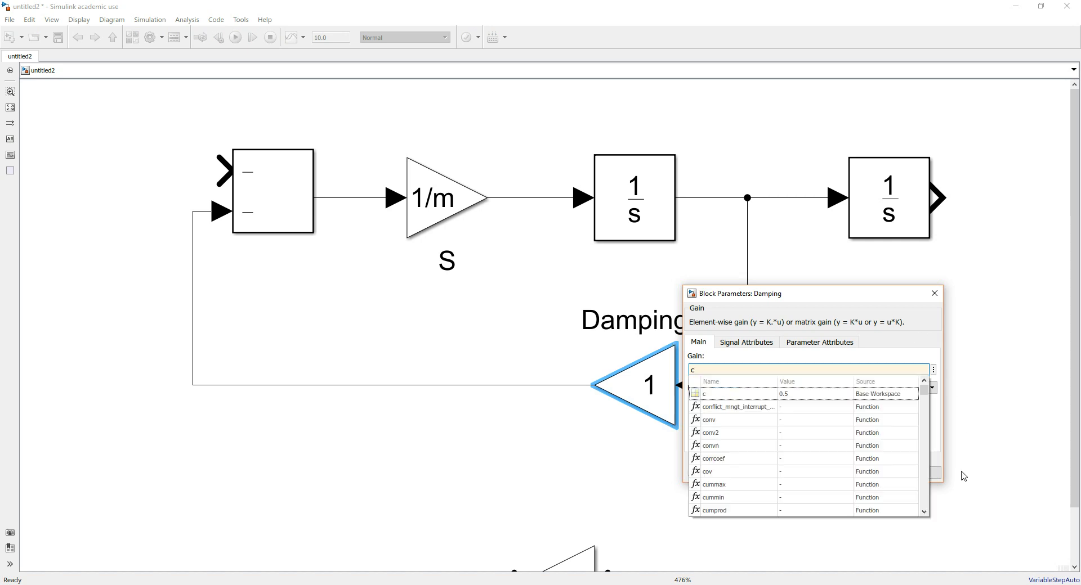
{"action": "left_click", "coordinate": [736, 396]}
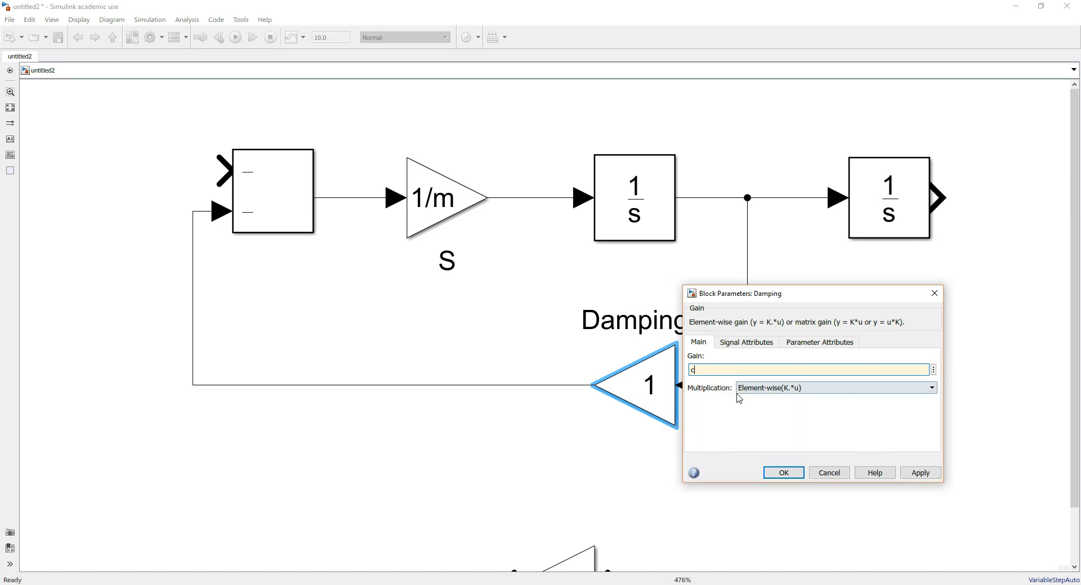
{"action": "left_click", "coordinate": [919, 476]}
{"action": "left_click", "coordinate": [787, 473]}
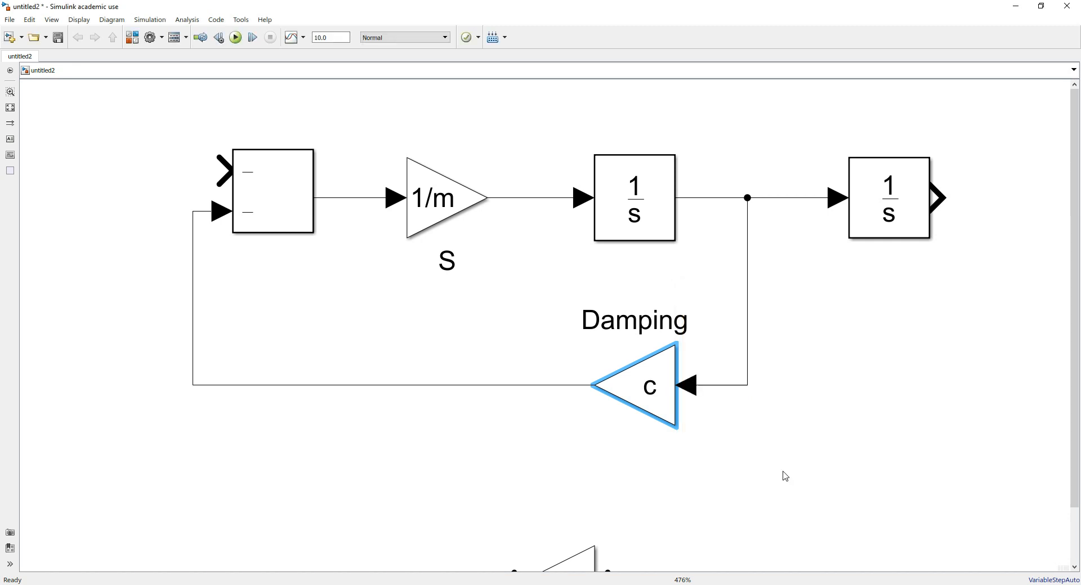
{"action": "left_click", "coordinate": [580, 458]}
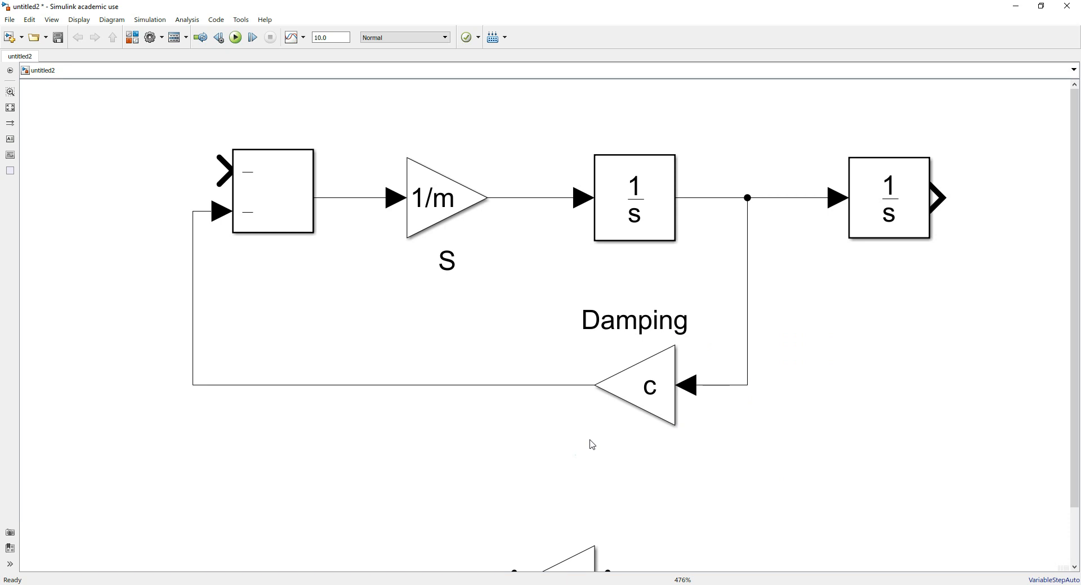
Align the remaining unconnected Gain block directly beneath the Damping block
{"action": "scroll", "coordinate": [591, 445], "scroll_direction": "down", "scroll_amount": 5}
{"action": "left_click_drag", "start_coordinate": [670, 455], "coordinate": [621, 374]}
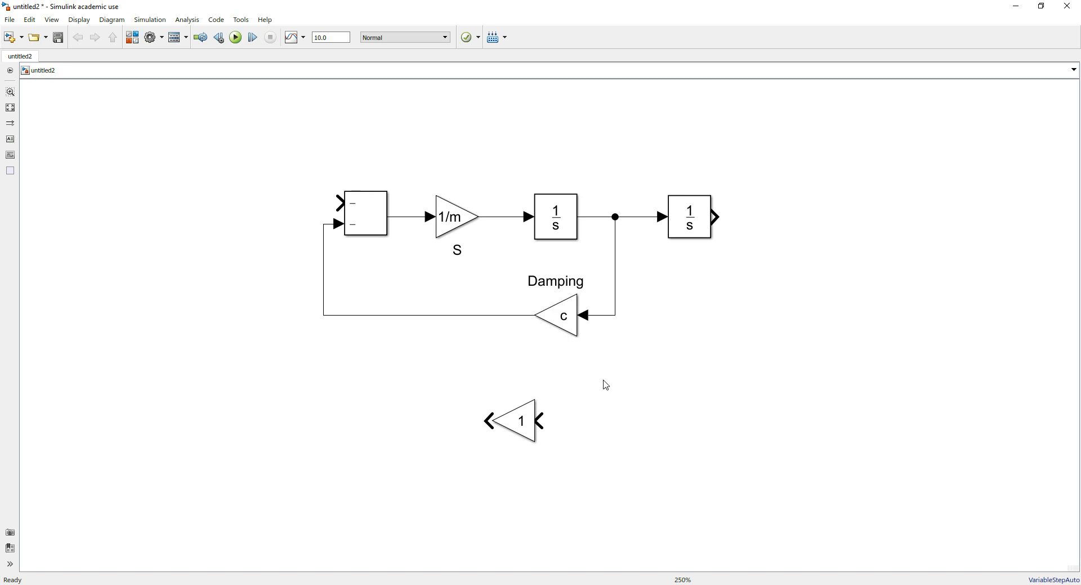
{"action": "left_click", "coordinate": [529, 429]}
{"action": "left_click", "coordinate": [522, 306]}
{"action": "left_click_drag", "start_coordinate": [524, 429], "coordinate": [575, 412]}
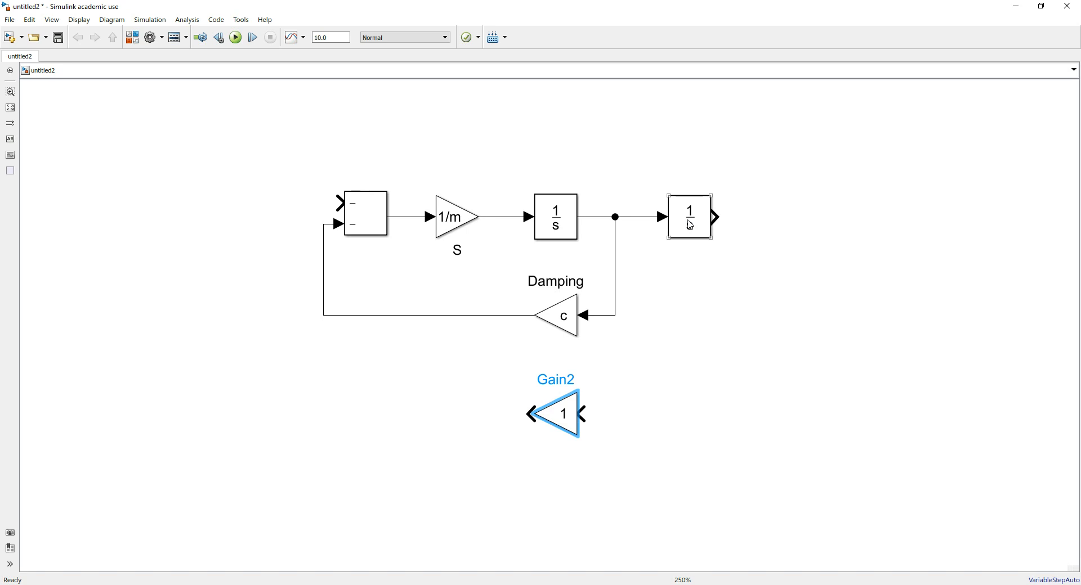
Set the second Integrator's initial condition to the workspace variable y0
{"action": "double_click", "coordinate": [552, 209]}
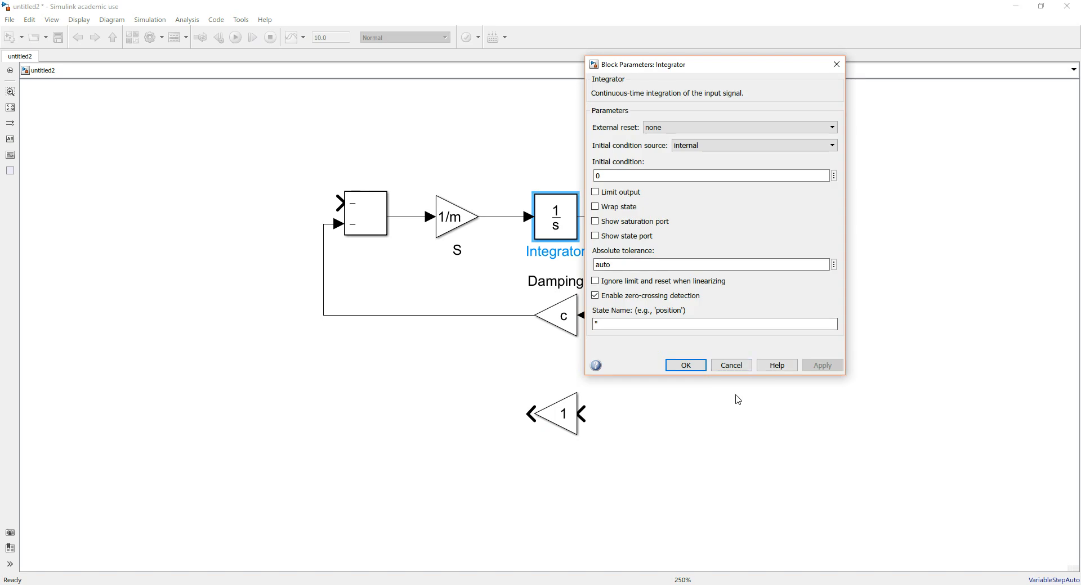
{"action": "left_click", "coordinate": [730, 366]}
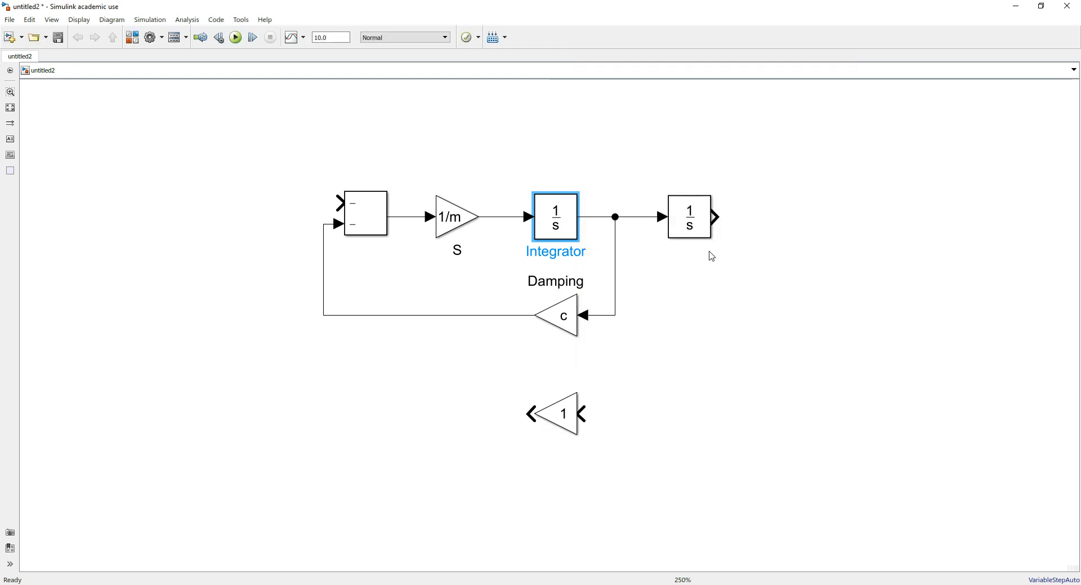
{"action": "double_click", "coordinate": [702, 219]}
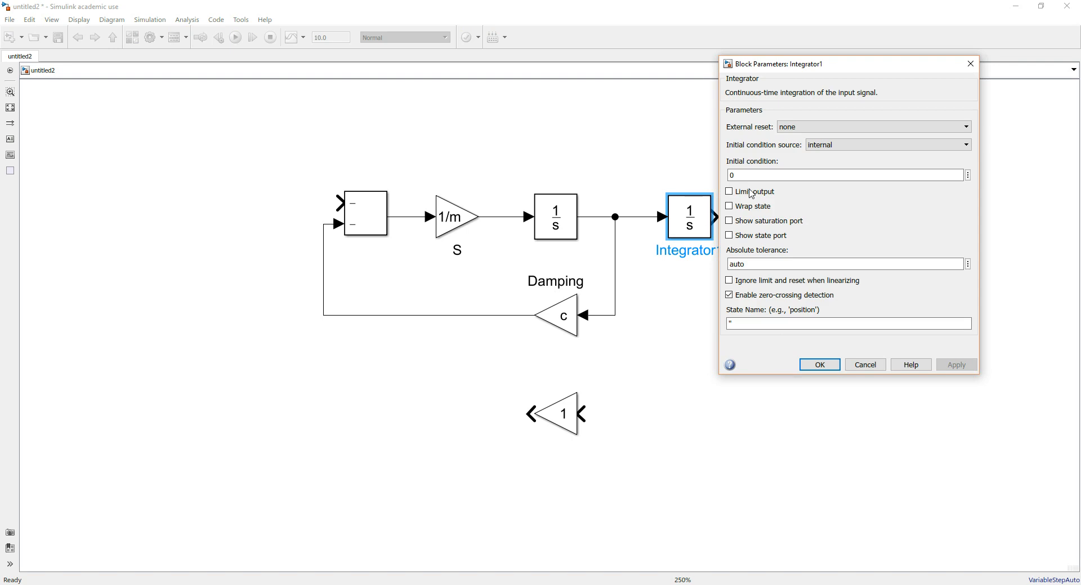
{"action": "double_click", "coordinate": [758, 176]}
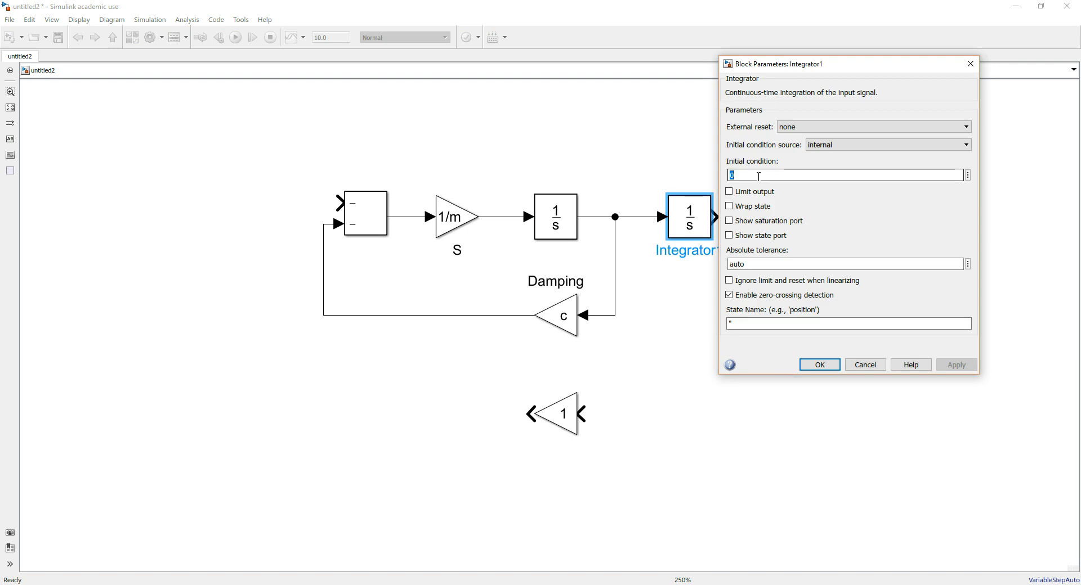
{"action": "type", "text": "y"}
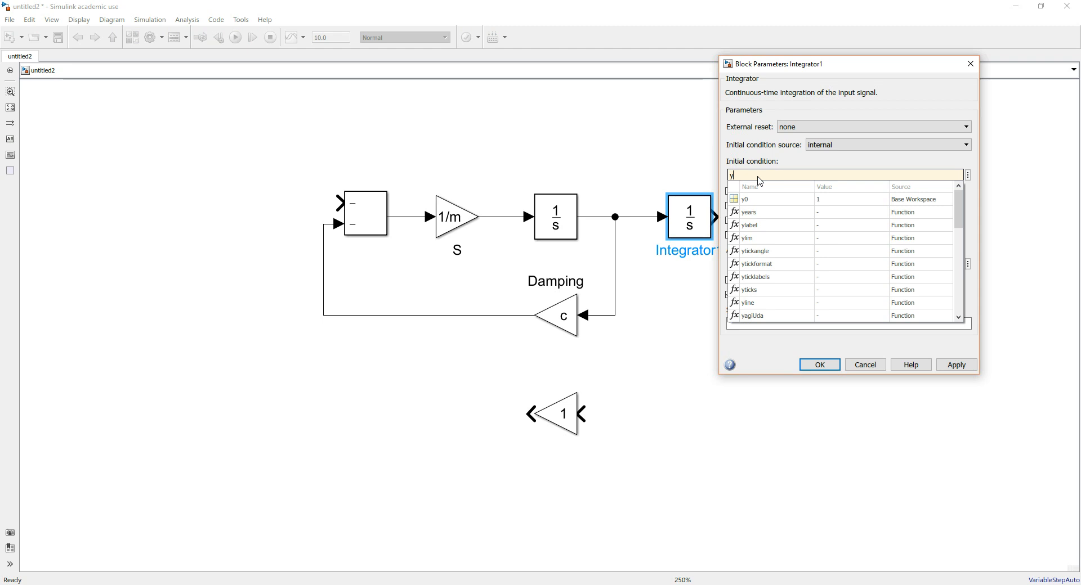
{"action": "type", "text": "0"}
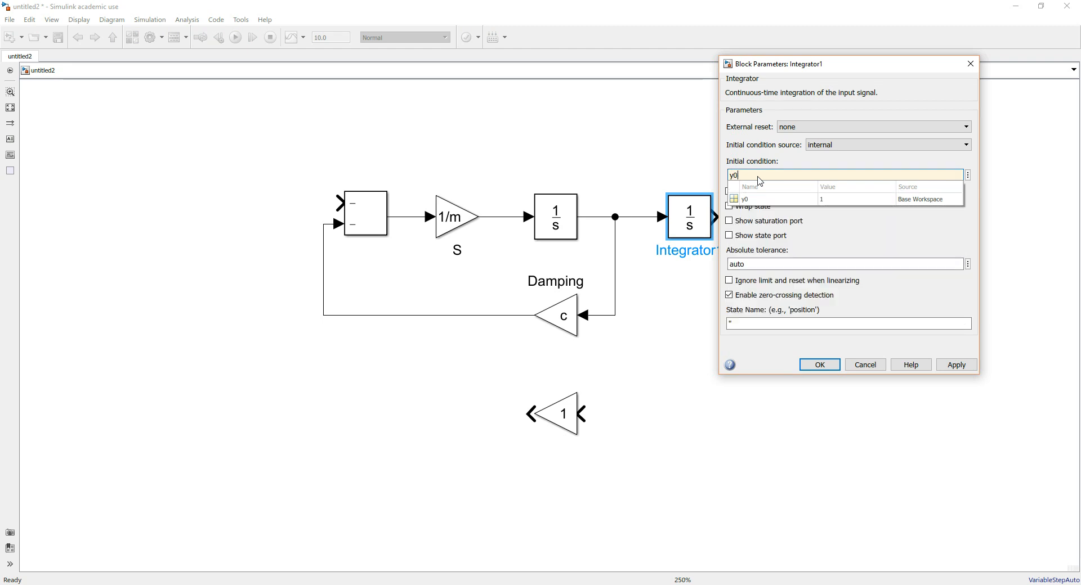
{"action": "left_click", "coordinate": [803, 199]}
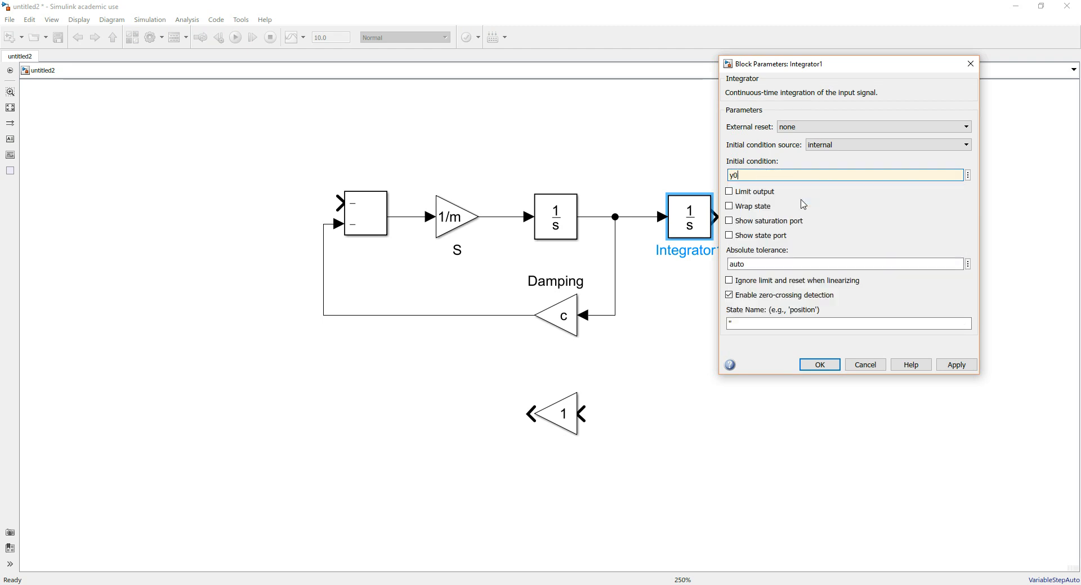
{"action": "left_click", "coordinate": [956, 365]}
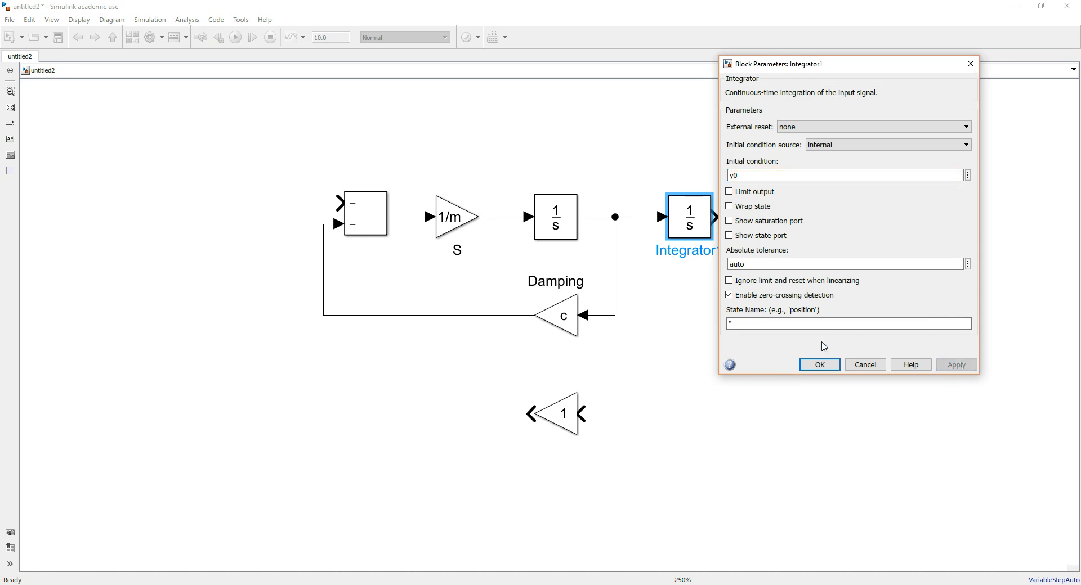
{"action": "left_click", "coordinate": [820, 366]}
{"action": "left_click", "coordinate": [737, 487]}
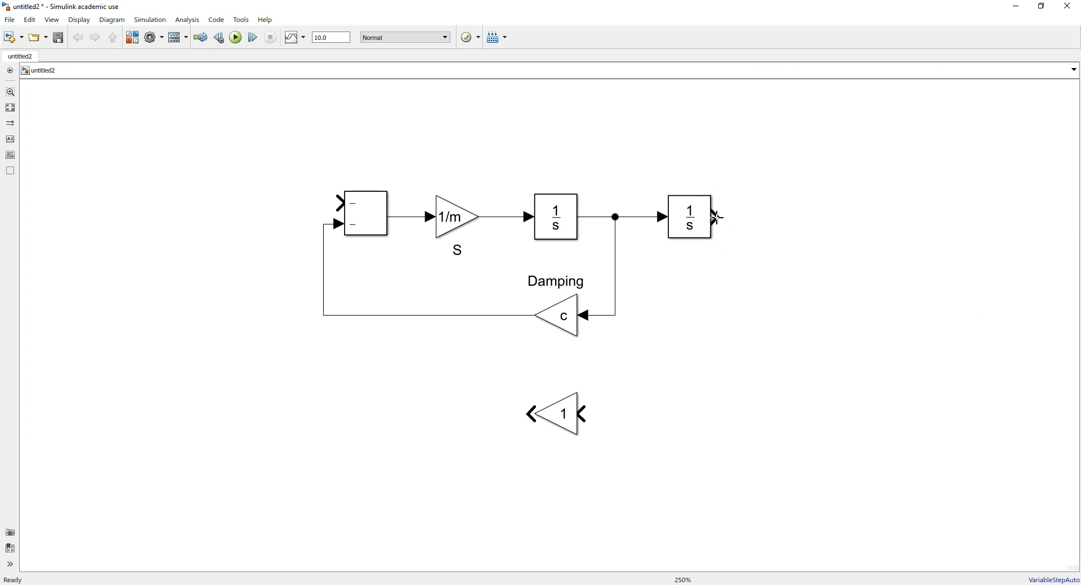
Connect the second Integrator's output to the lowest Gain block's input and rename that block "Spring Rate"
{"action": "left_click_drag", "start_coordinate": [716, 218], "coordinate": [585, 414]}
{"action": "left_click", "coordinate": [566, 399]}
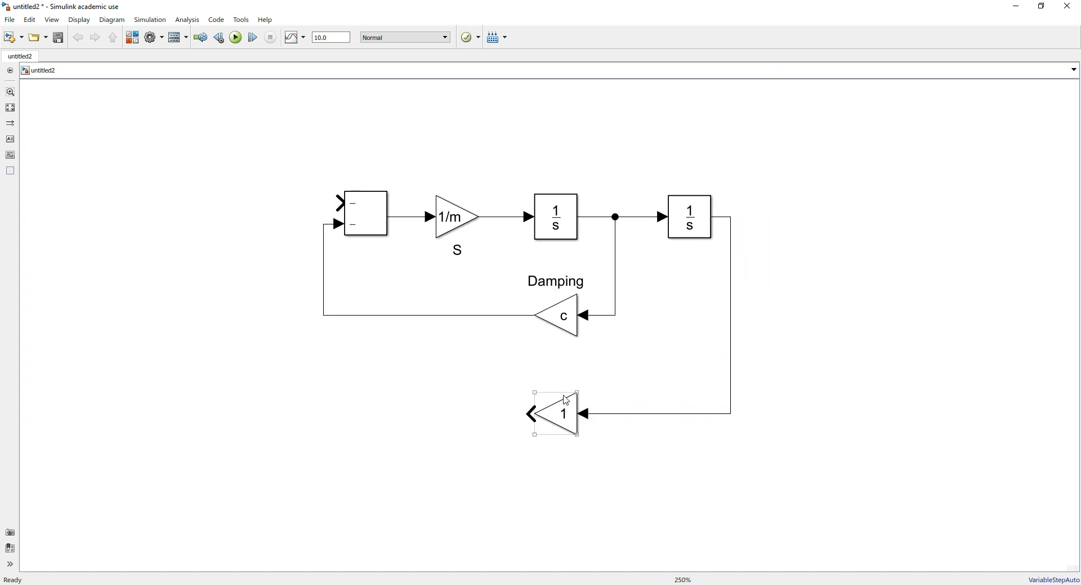
{"action": "double_click", "coordinate": [559, 375]}
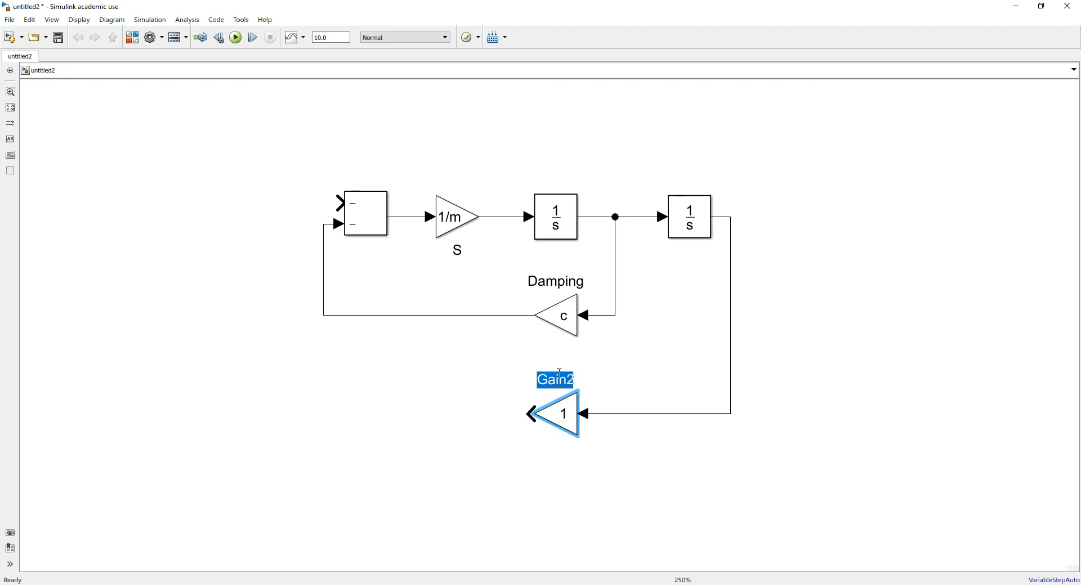
{"action": "type", "text": "S"}
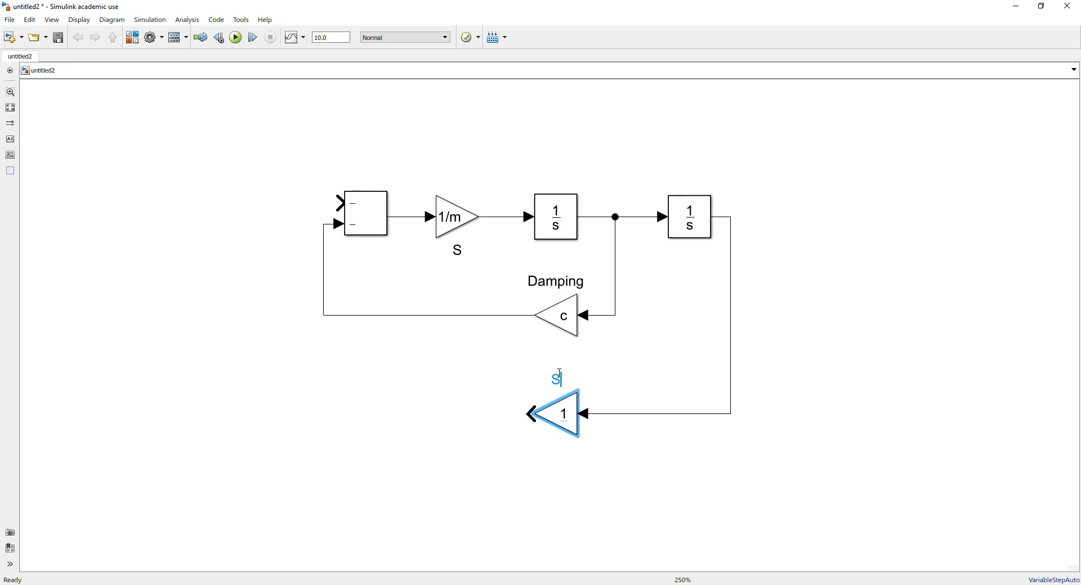
{"action": "type", "text": "pring Rate"}
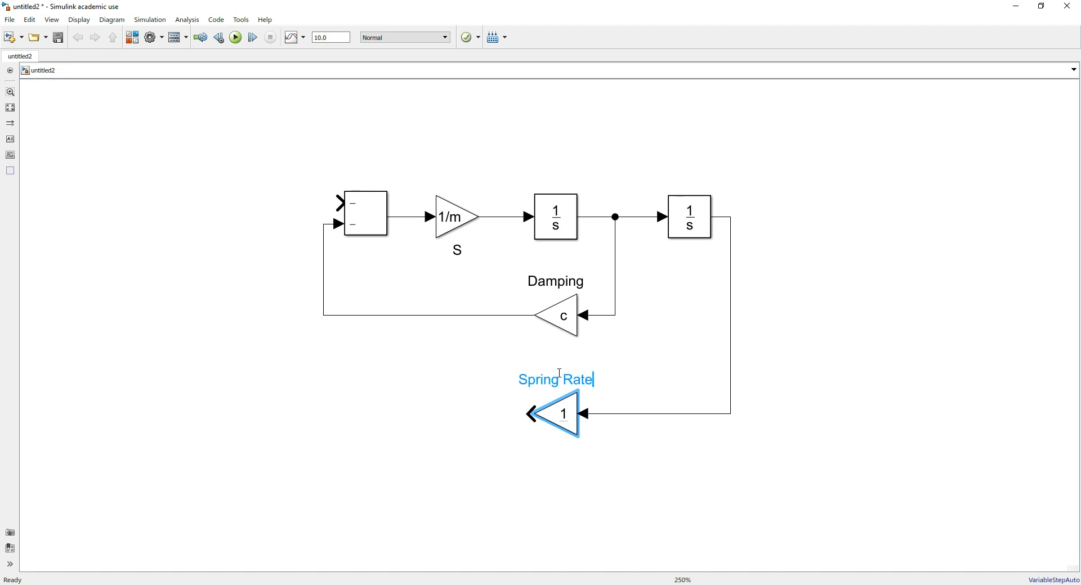
Set the Spring Rate block's gain to k and connect its output to the Subtract block's upper input
{"action": "double_click", "coordinate": [571, 420]}
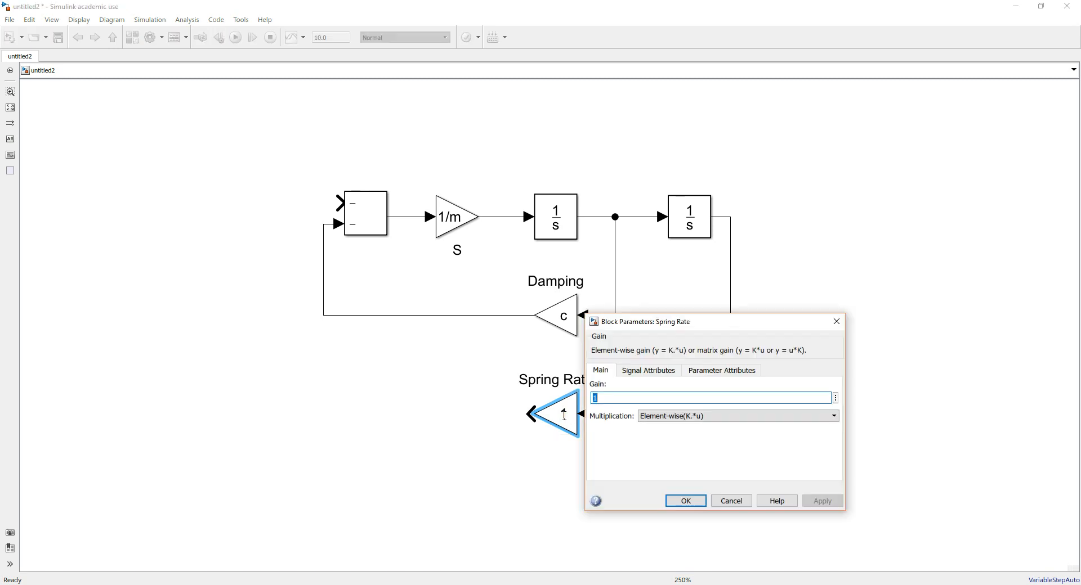
{"action": "type", "text": "k"}
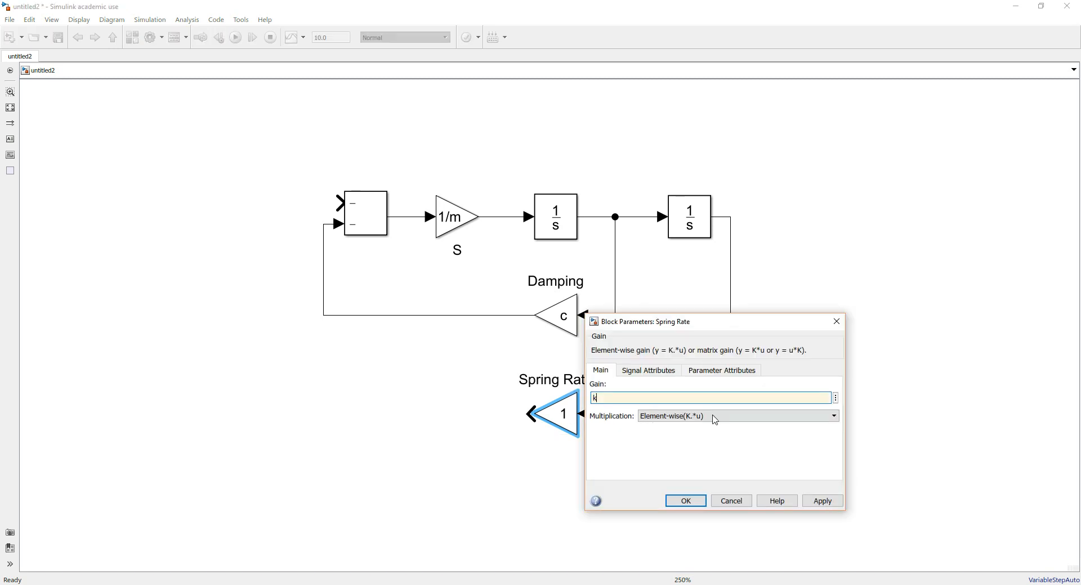
{"action": "left_click", "coordinate": [691, 423]}
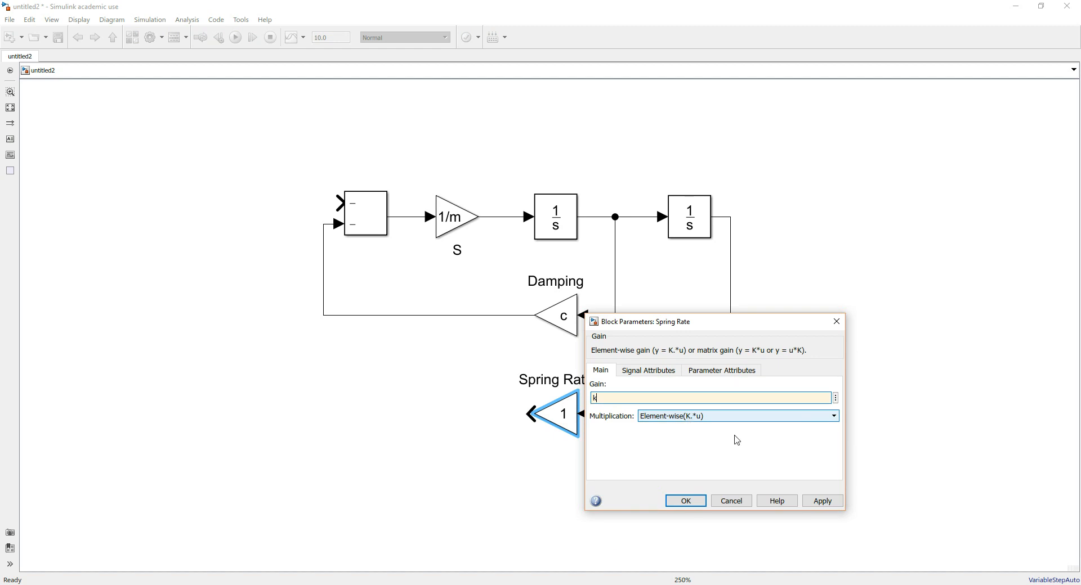
{"action": "left_click", "coordinate": [822, 501]}
{"action": "left_click", "coordinate": [670, 499]}
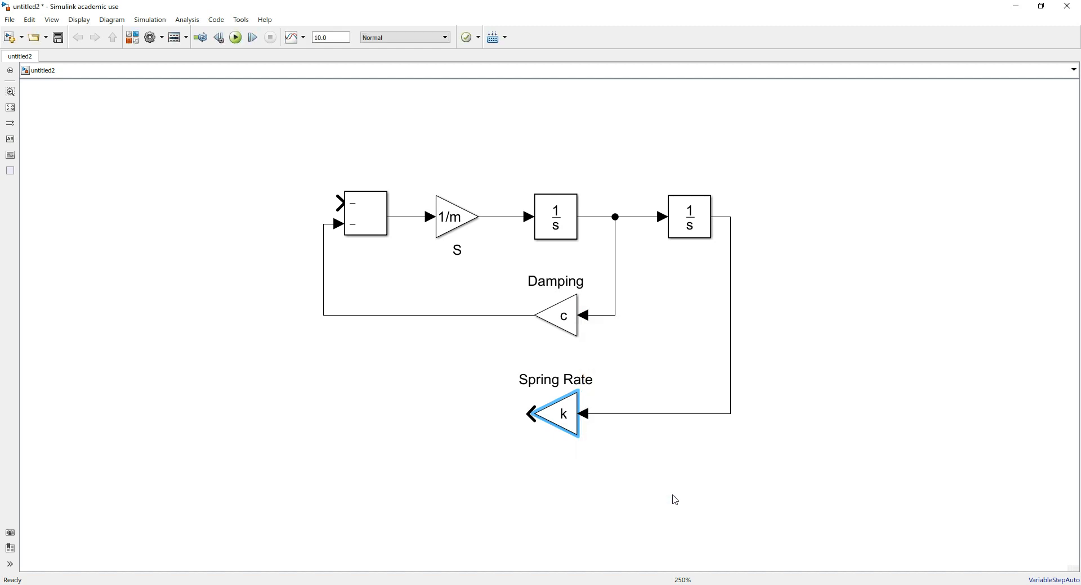
{"action": "left_click_drag", "start_coordinate": [563, 415], "coordinate": [338, 202]}
{"action": "left_click", "coordinate": [637, 482]}
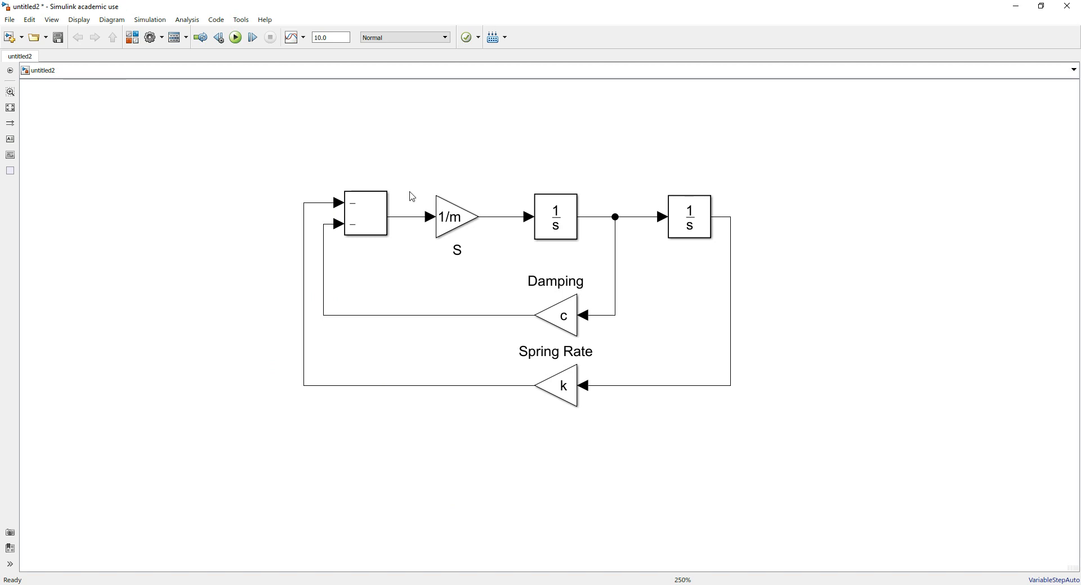
Show the Simulink Library Browser side by side with the model window and fit the whole diagram in view
{"action": "mouse_move", "coordinate": [541, 583]}
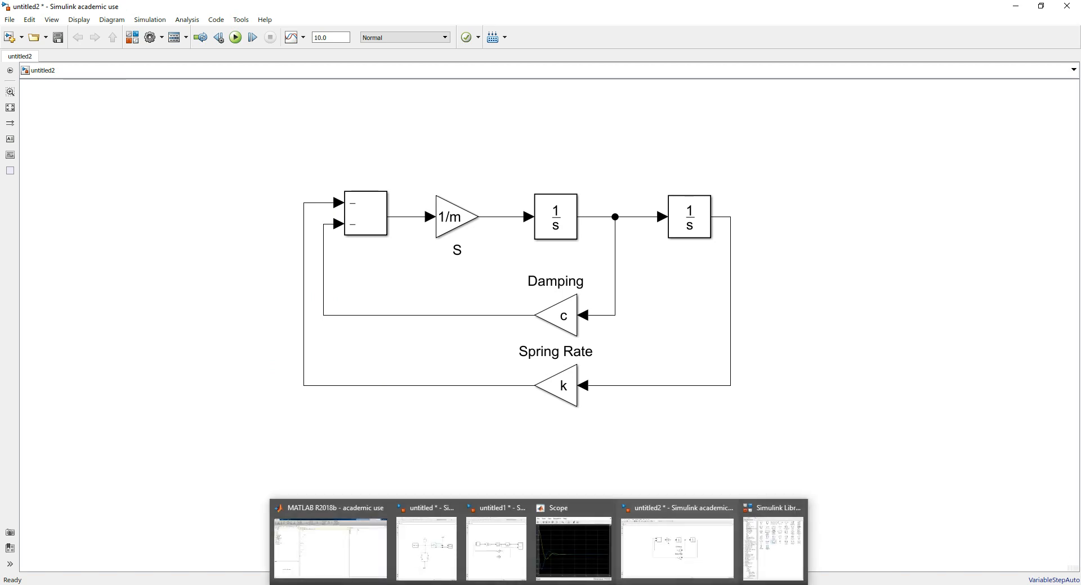
{"action": "left_click", "coordinate": [781, 541]}
{"action": "left_click", "coordinate": [700, 12]}
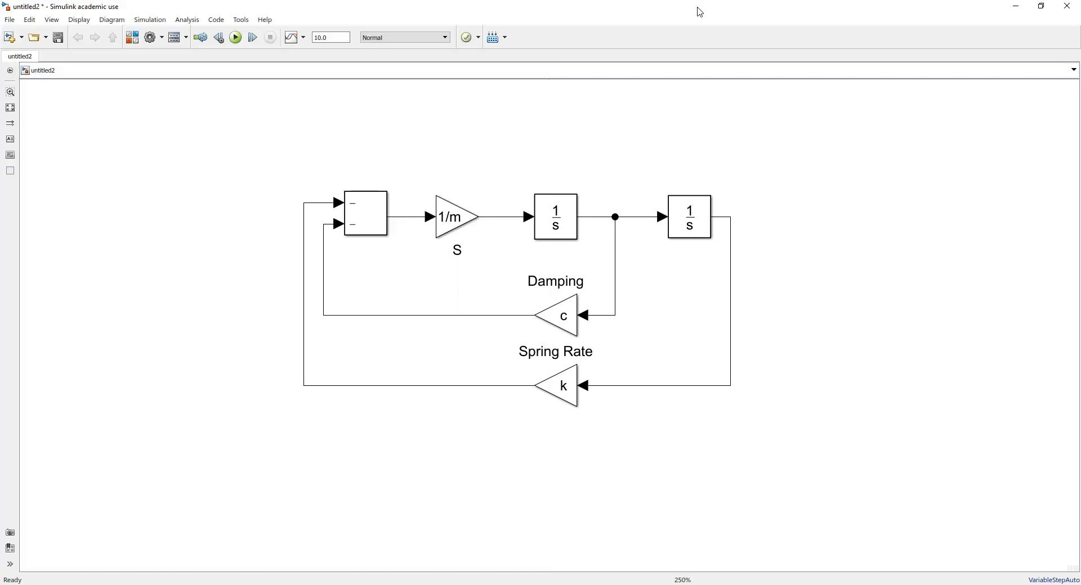
{"action": "double_click", "coordinate": [700, 12]}
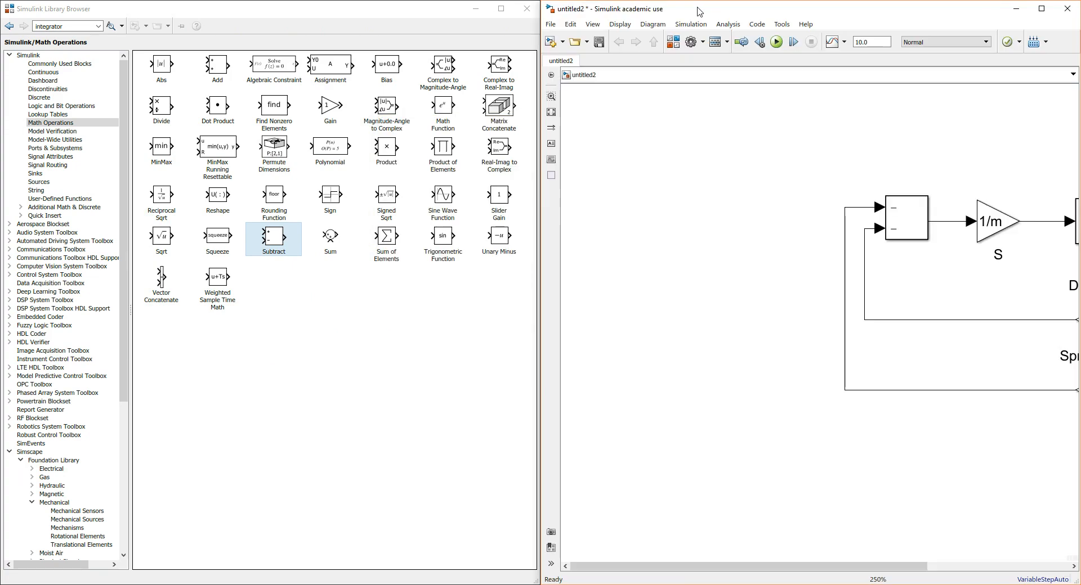
{"action": "key", "text": "space"}
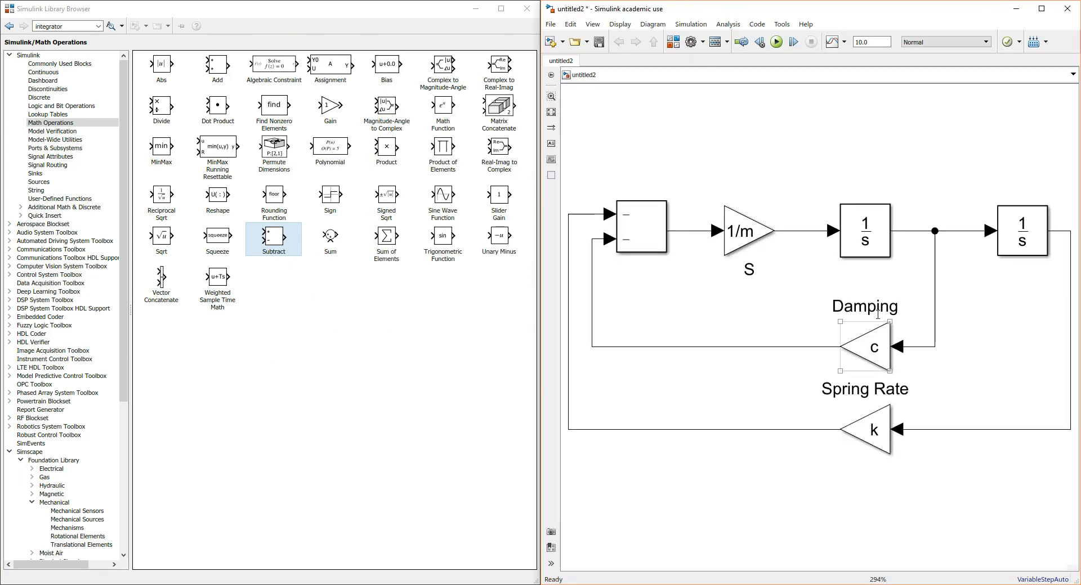
{"action": "scroll", "coordinate": [845, 304], "scroll_direction": "down", "scroll_amount": 1}
{"action": "left_click", "coordinate": [923, 487]}
{"action": "scroll", "coordinate": [908, 464], "scroll_direction": "down", "scroll_amount": 1}
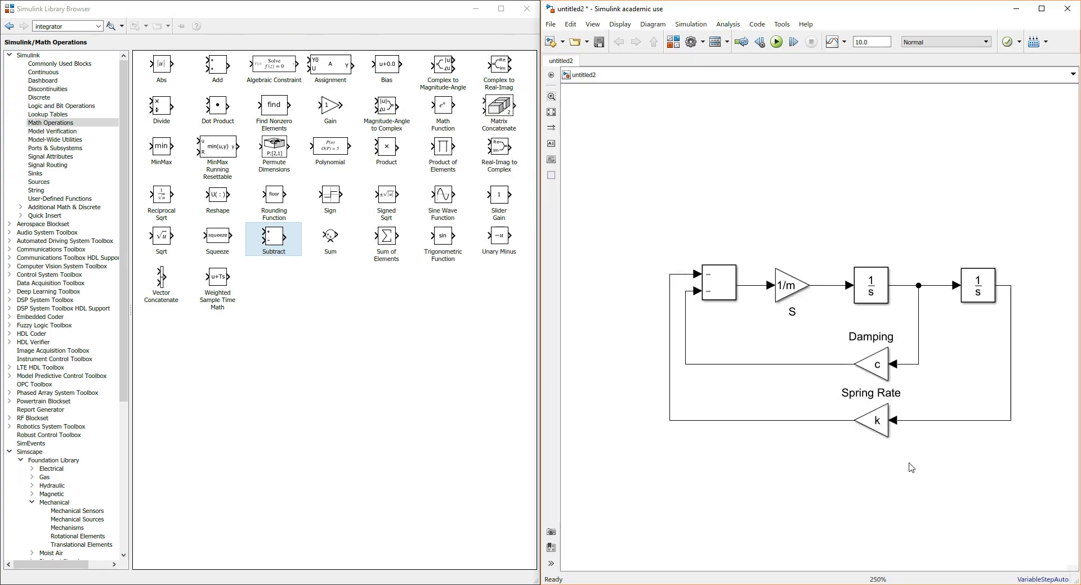
{"action": "scroll", "coordinate": [985, 457], "scroll_direction": "down", "scroll_amount": 1}
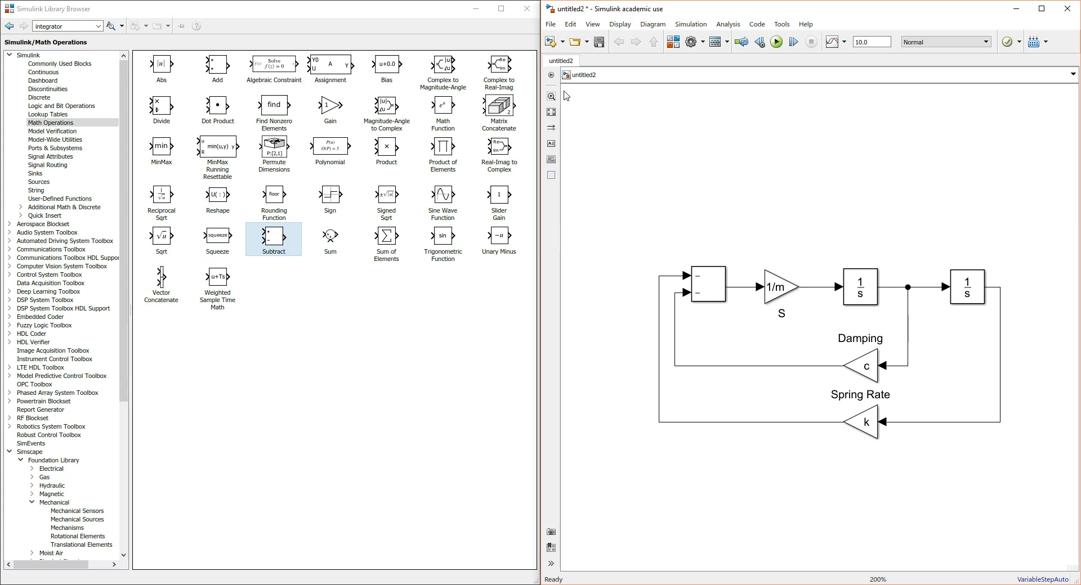
Save the model to the Desktop as MassSpringDamper and run the simulation
{"action": "left_click", "coordinate": [599, 42]}
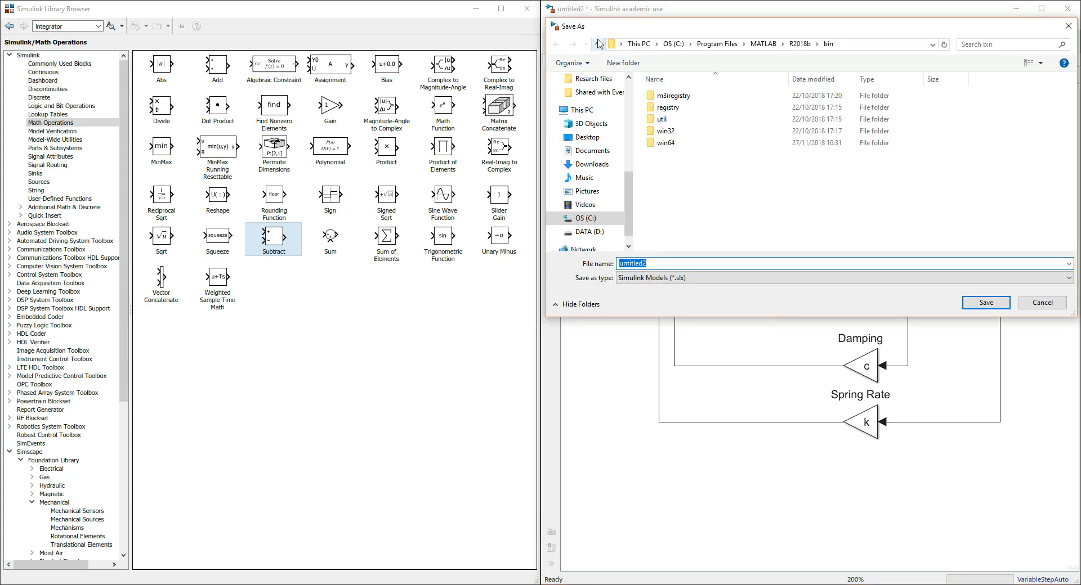
{"action": "left_click", "coordinate": [591, 138]}
{"action": "left_click", "coordinate": [657, 263]}
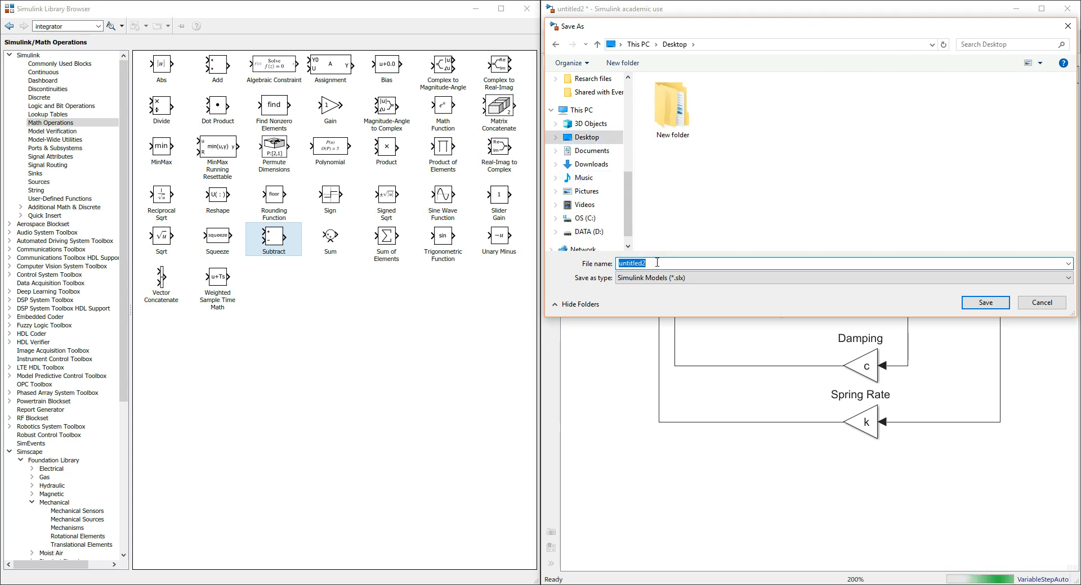
{"action": "type", "text": "Spring"}
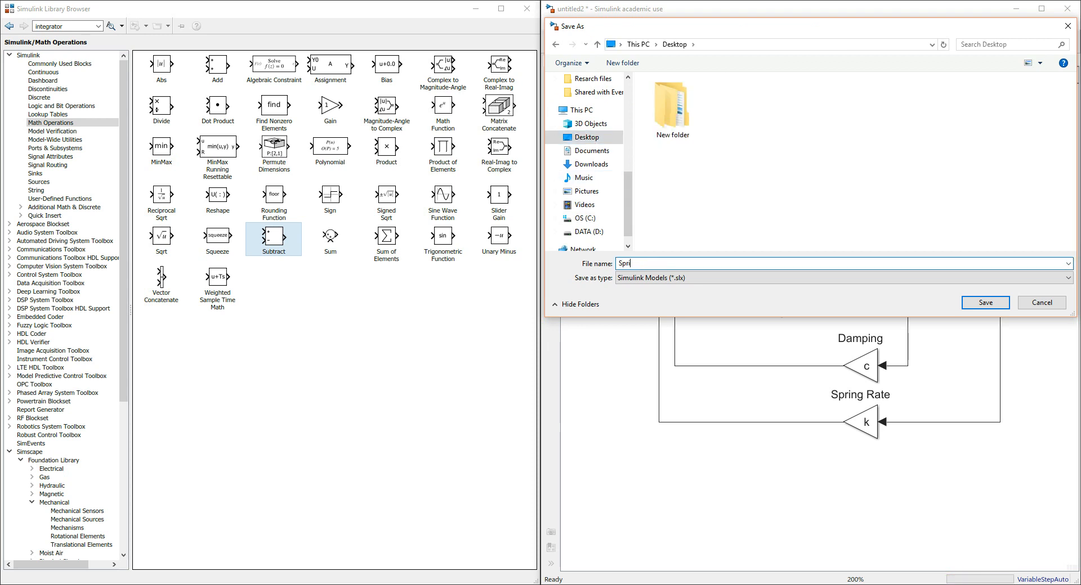
{"action": "key", "text": "BackSpace"}
{"action": "key", "text": "BackSpace"}
{"action": "key", "text": "BackSpace"}
{"action": "key", "text": "BackSpace"}
{"action": "key", "text": "BackSpace"}
{"action": "key", "text": "BackSpace"}
{"action": "type", "text": "Mass"}
{"action": "type", "text": "pringDamper"}
{"action": "left_click", "coordinate": [992, 304]}
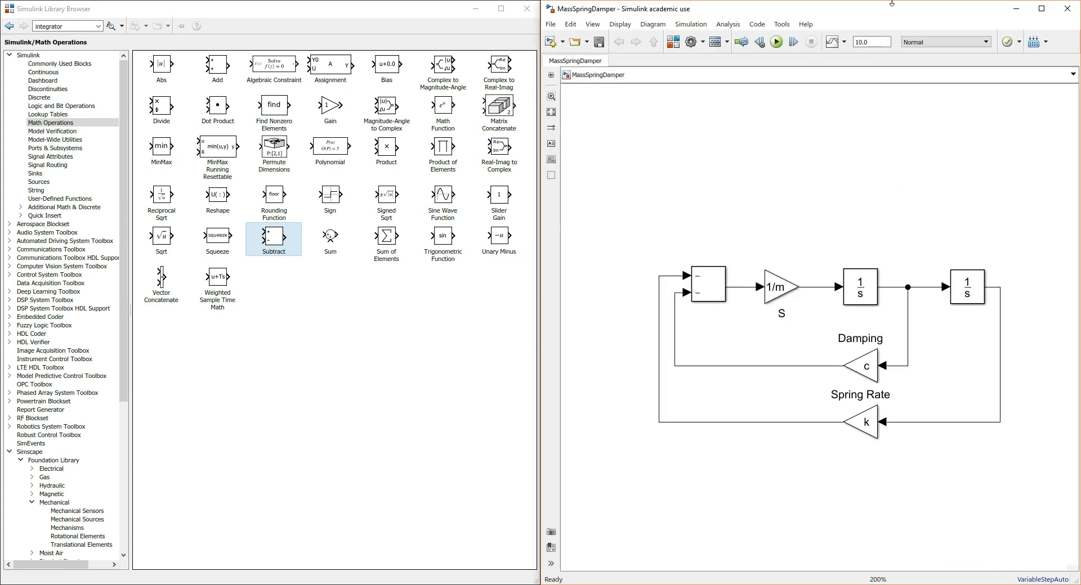
{"action": "left_click", "coordinate": [776, 41]}
Add a Scope block from the Commonly Used Blocks library above the second Integrator and give it 2 input ports
{"action": "left_click", "coordinate": [85, 64]}
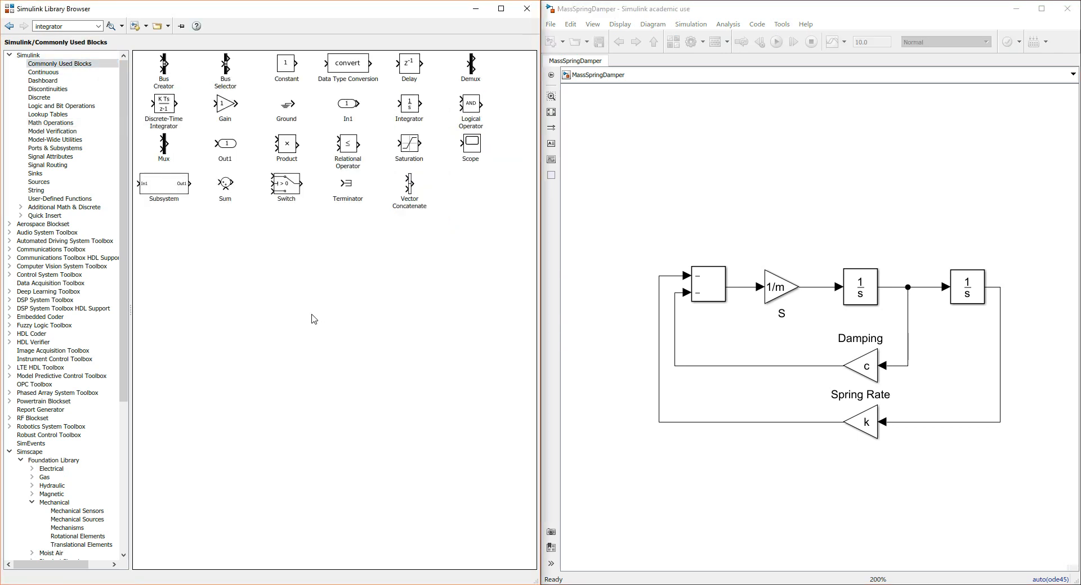
{"action": "left_click_drag", "start_coordinate": [460, 149], "coordinate": [985, 205]}
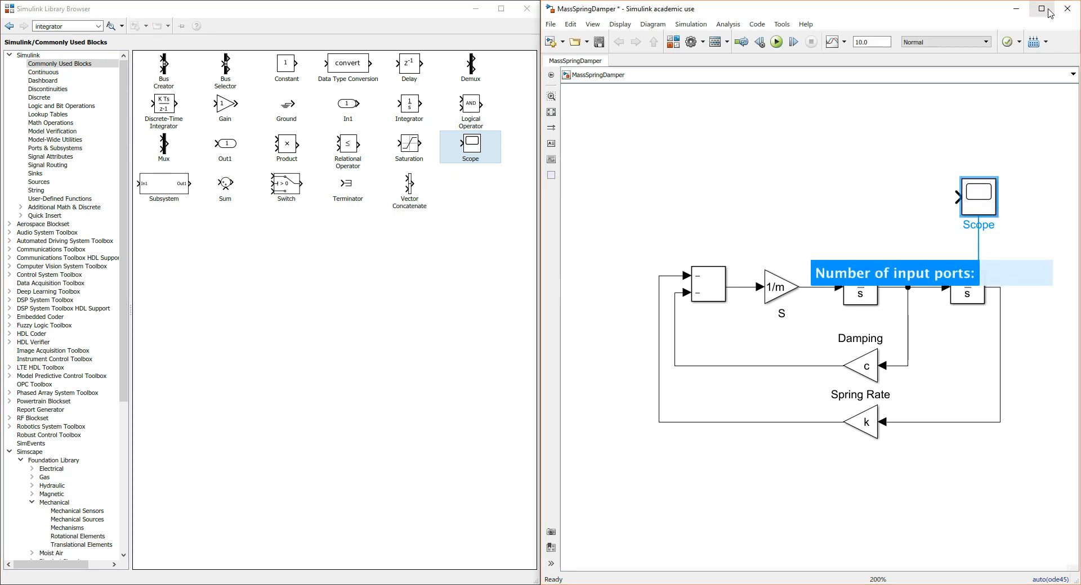
{"action": "type", "text": "2"}
{"action": "key", "text": "Return"}
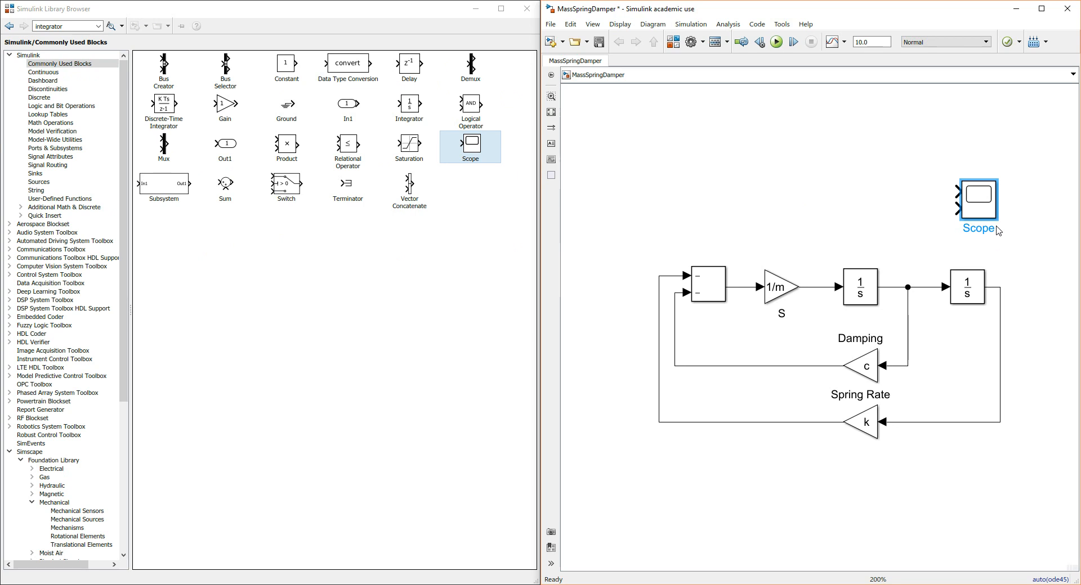
Maximize the model window and move the Scope block to the right of the second Integrator, level with its output
{"action": "left_click", "coordinate": [1042, 8]}
{"action": "left_click_drag", "start_coordinate": [439, 207], "coordinate": [570, 285]}
{"action": "left_click", "coordinate": [569, 381]}
Connect the Scope's lower input to the second Integrator's output line and its upper input to the first Integrator's output line
{"action": "left_click", "coordinate": [438, 290]}
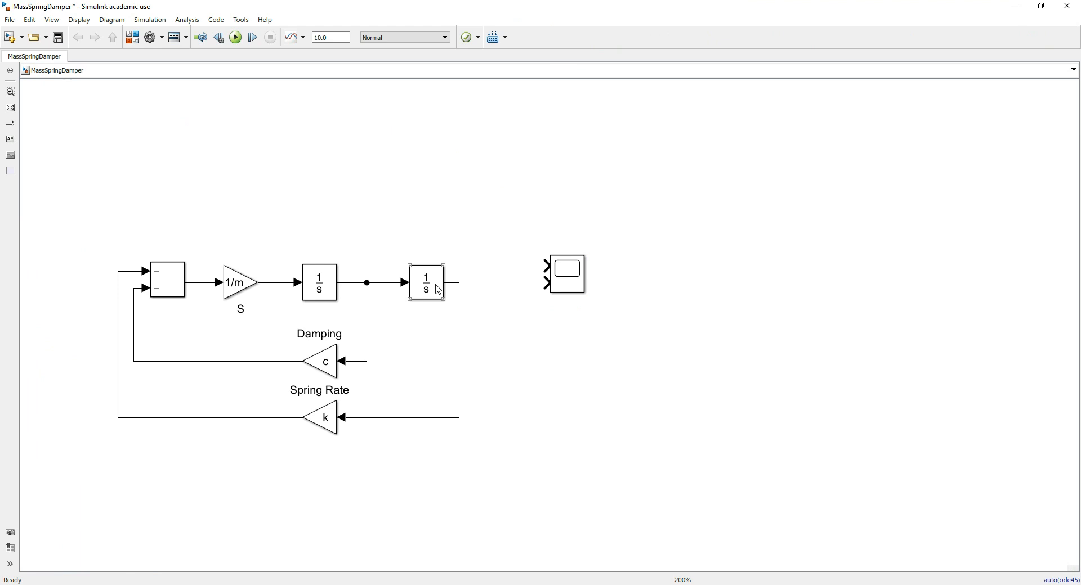
{"action": "left_click", "coordinate": [473, 272]}
{"action": "scroll", "coordinate": [445, 281], "scroll_direction": "up", "scroll_amount": 1}
{"action": "left_click", "coordinate": [586, 283]}
{"action": "left_click_drag", "start_coordinate": [574, 283], "coordinate": [461, 280]}
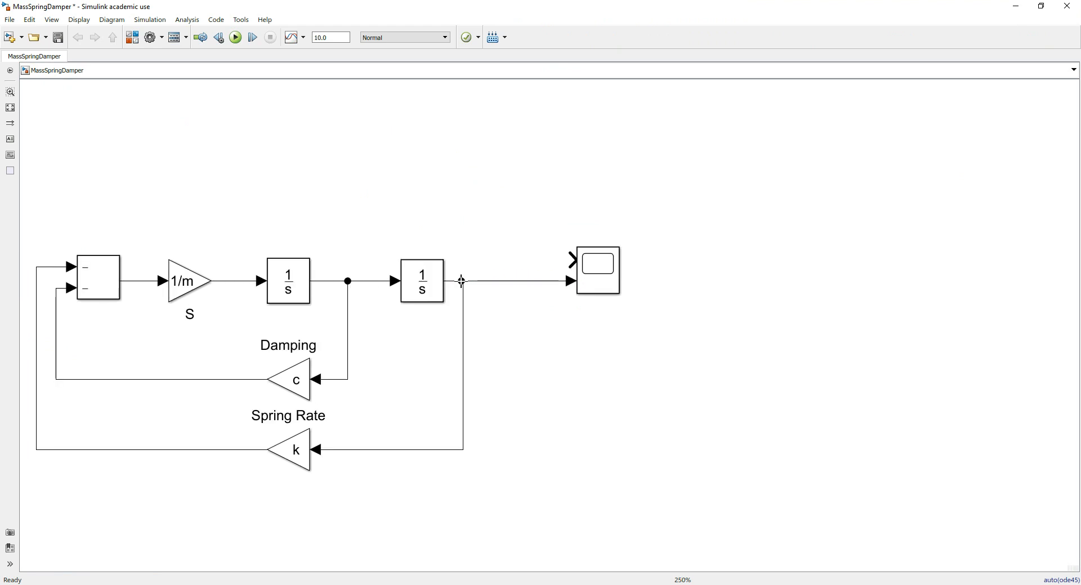
{"action": "left_click_drag", "start_coordinate": [570, 258], "coordinate": [329, 281]}
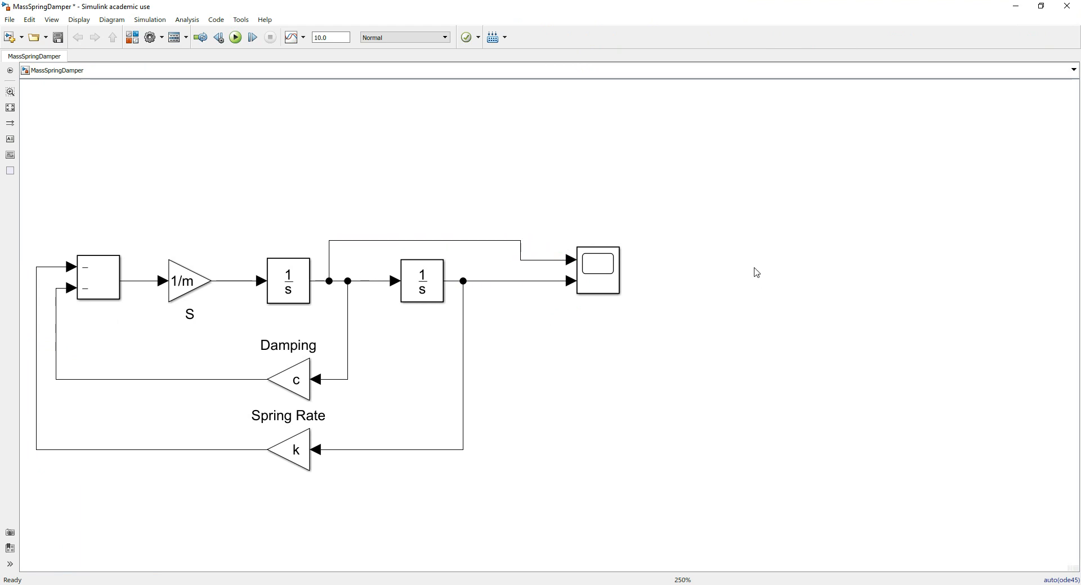
Enlarge the Scope block so its upper signal line runs straight, and move it closer to the second Integrator
{"action": "left_click", "coordinate": [619, 248]}
{"action": "left_click_drag", "start_coordinate": [619, 248], "coordinate": [625, 227]}
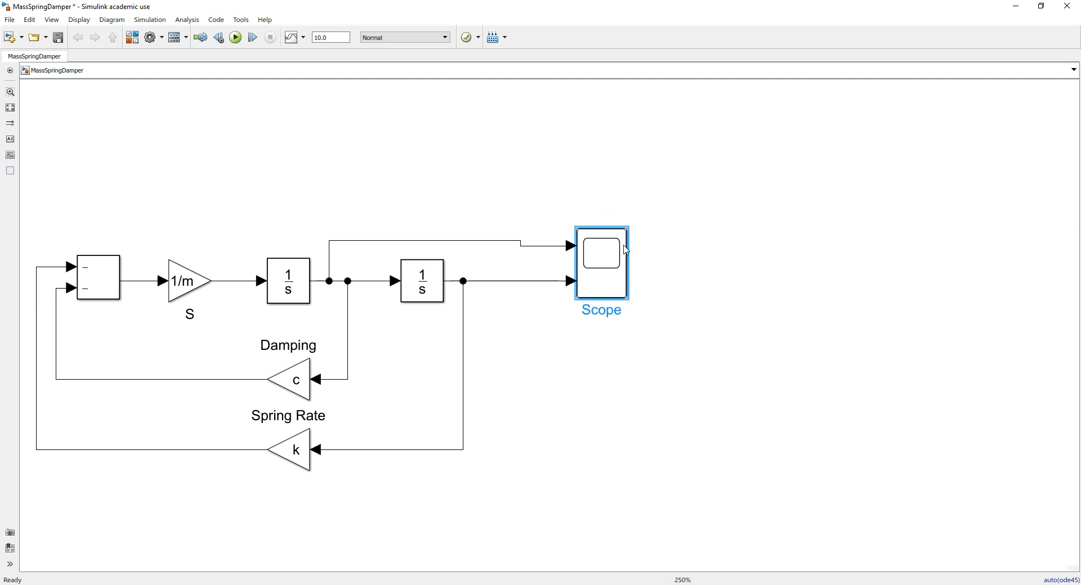
{"action": "mouse_move", "coordinate": [627, 227]}
{"action": "left_mouse_down"}
{"action": "mouse_move", "coordinate": [615, 210]}
{"action": "mouse_move", "coordinate": [620, 217]}
{"action": "left_mouse_up"}
{"action": "left_click", "coordinate": [743, 371]}
{"action": "left_click_drag", "start_coordinate": [612, 282], "coordinate": [556, 282]}
{"action": "left_click", "coordinate": [672, 324]}
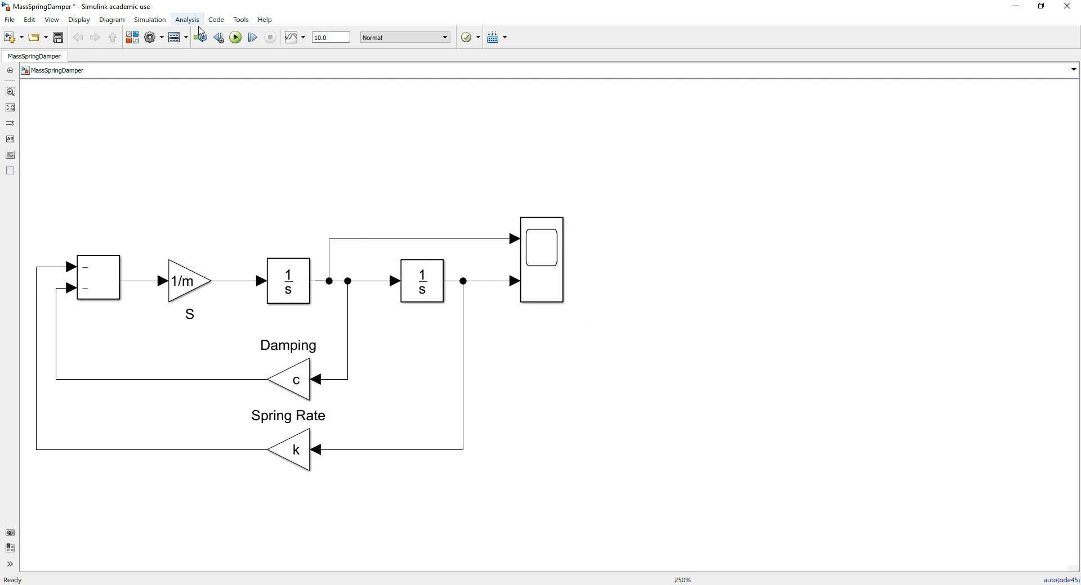
Run the simulation, open the Scope's plot and place its window clear of the block diagram
{"action": "left_click", "coordinate": [236, 37]}
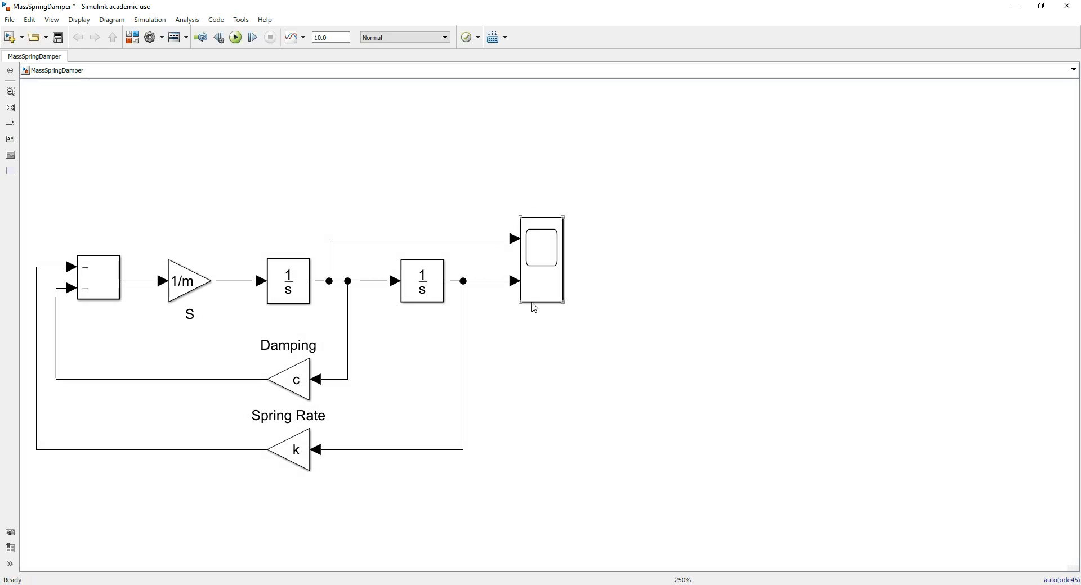
{"action": "left_click", "coordinate": [543, 284]}
{"action": "double_click", "coordinate": [543, 284]}
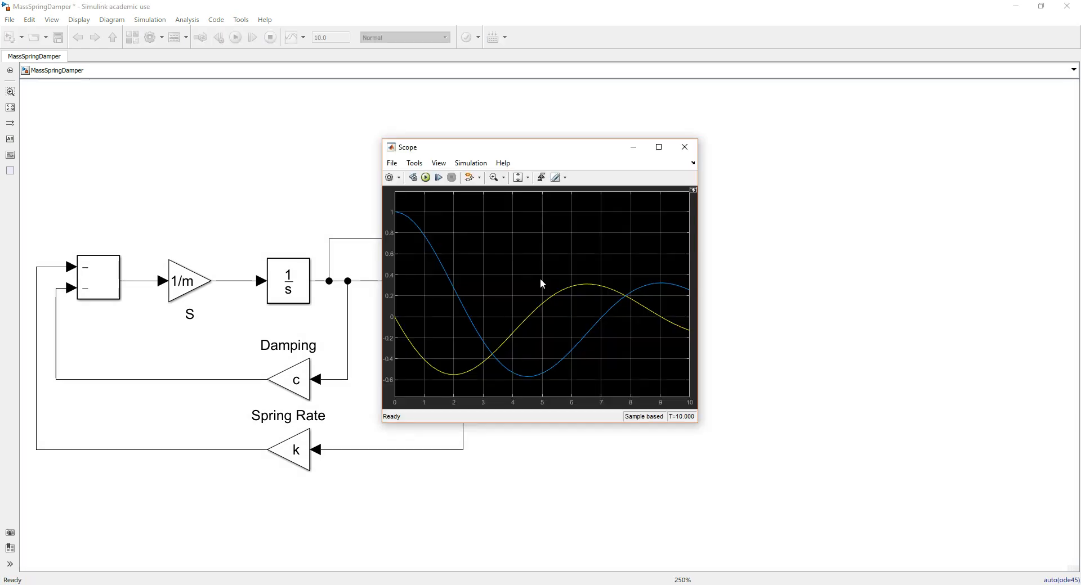
{"action": "left_click_drag", "start_coordinate": [576, 141], "coordinate": [704, 82]}
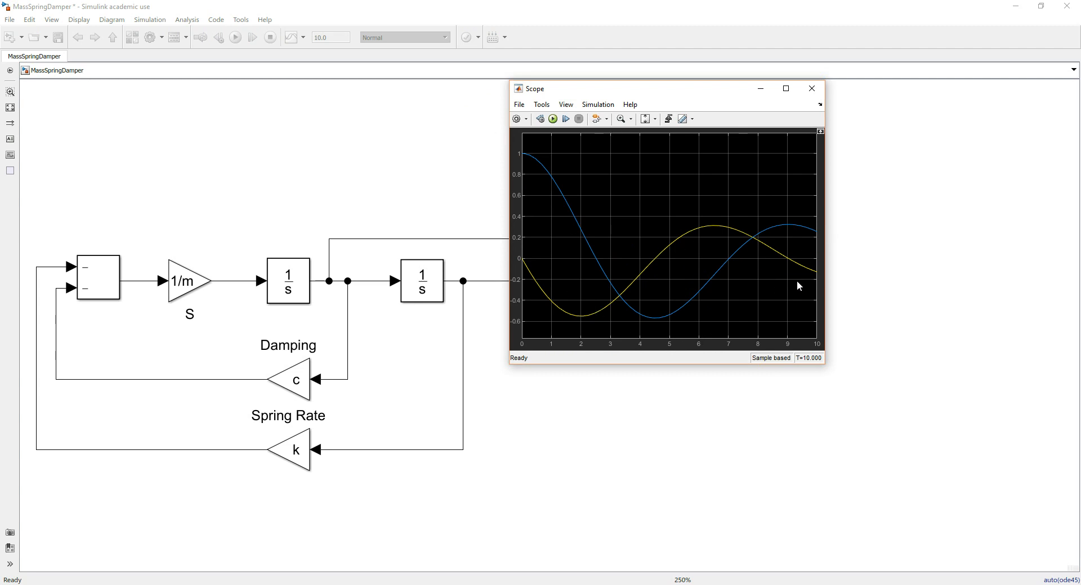
{"action": "left_click_drag", "start_coordinate": [659, 92], "coordinate": [602, 115]}
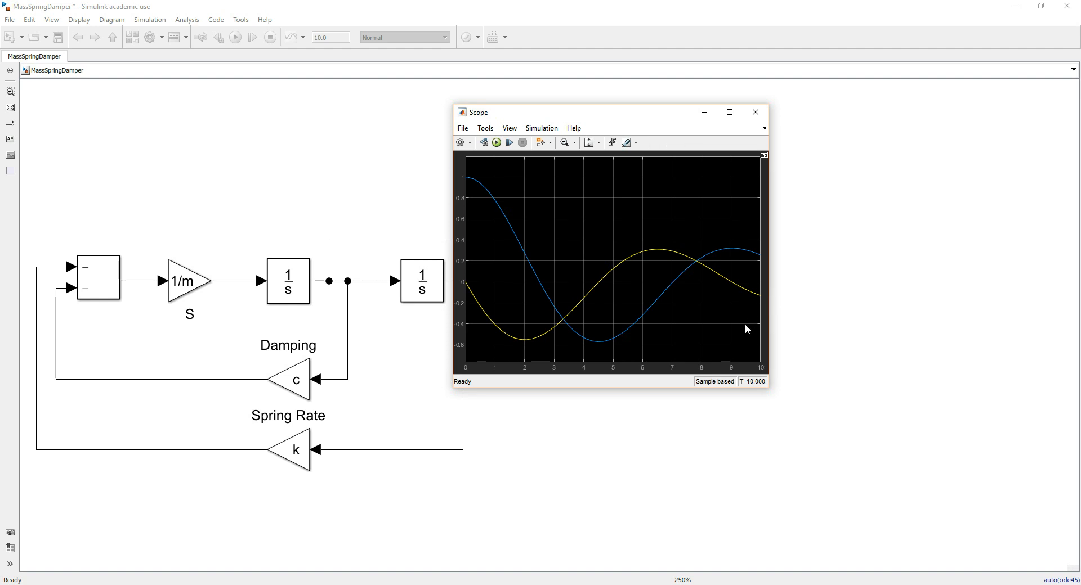
{"action": "left_click_drag", "start_coordinate": [631, 113], "coordinate": [833, 72]}
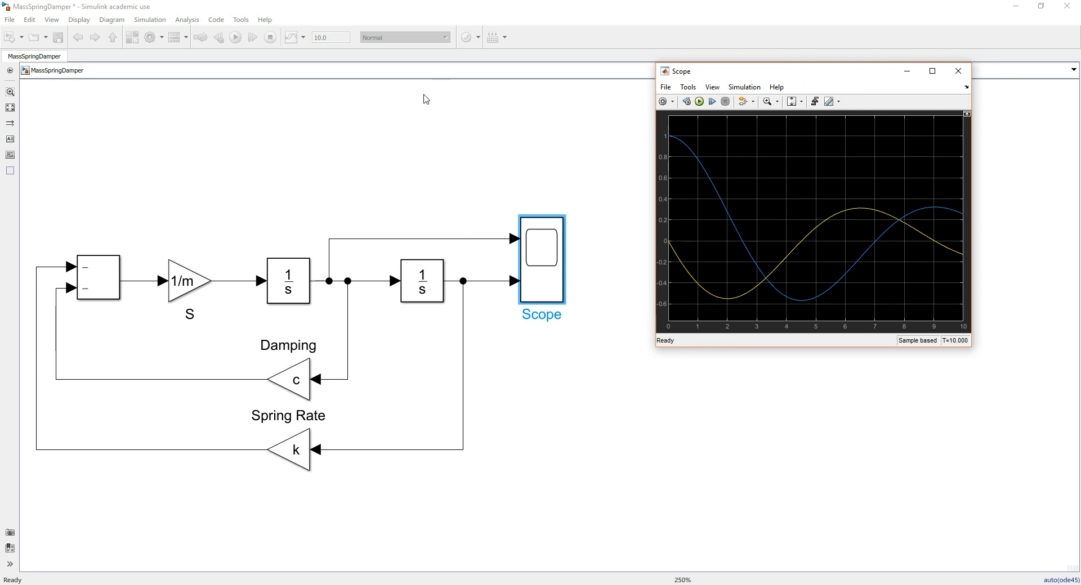
Set the simulation stop time to 30, rerun the simulation from the Scope and shrink the Scope window slightly
{"action": "left_click", "coordinate": [346, 93]}
{"action": "double_click", "coordinate": [329, 37]}
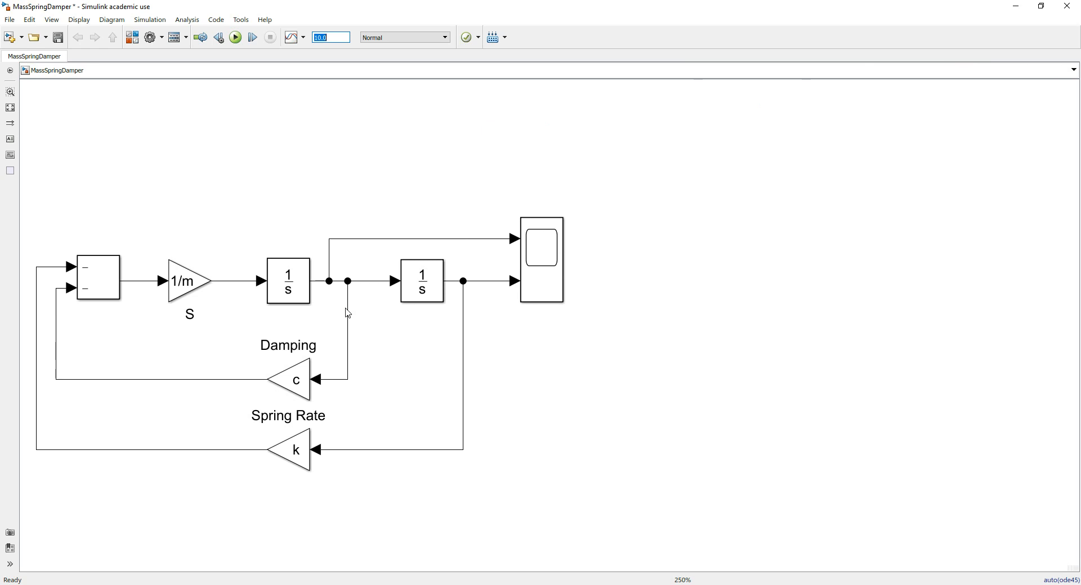
{"action": "type", "text": "30"}
{"action": "mouse_move", "coordinate": [538, 584]}
{"action": "left_click", "coordinate": [797, 563]}
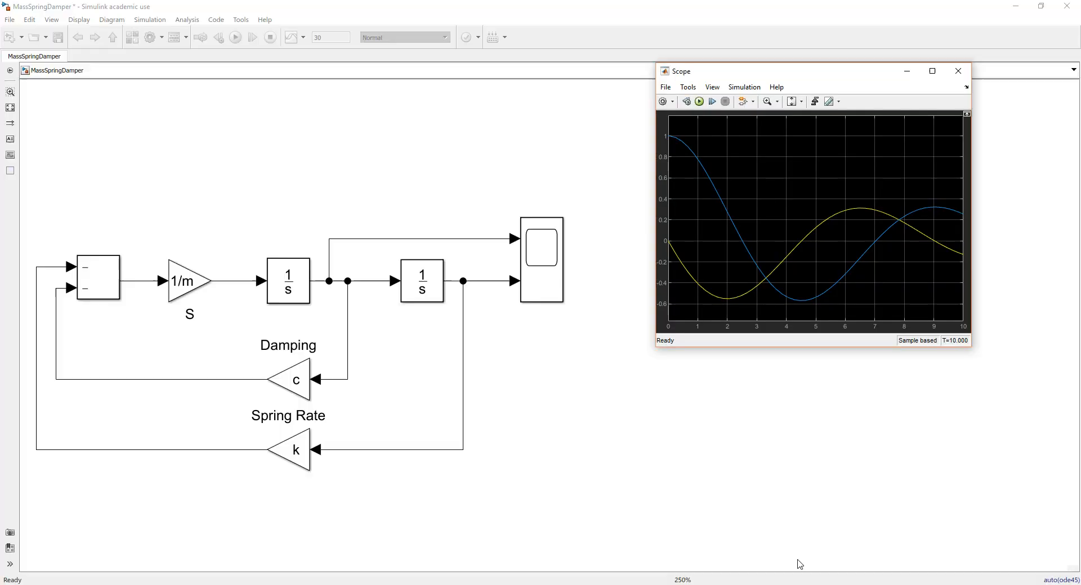
{"action": "left_click_drag", "start_coordinate": [759, 63], "coordinate": [683, 72]}
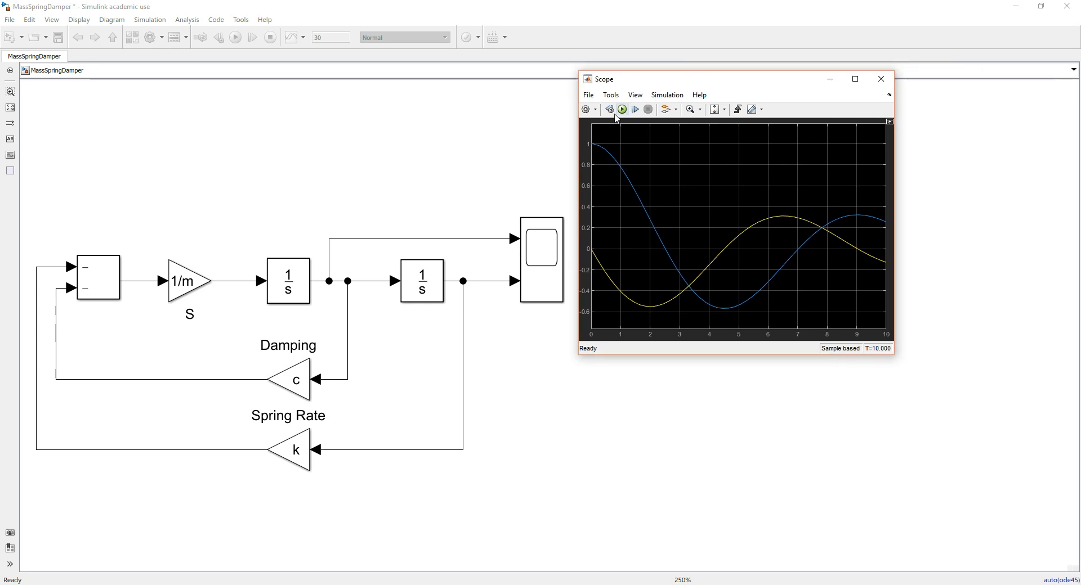
{"action": "left_click", "coordinate": [621, 110]}
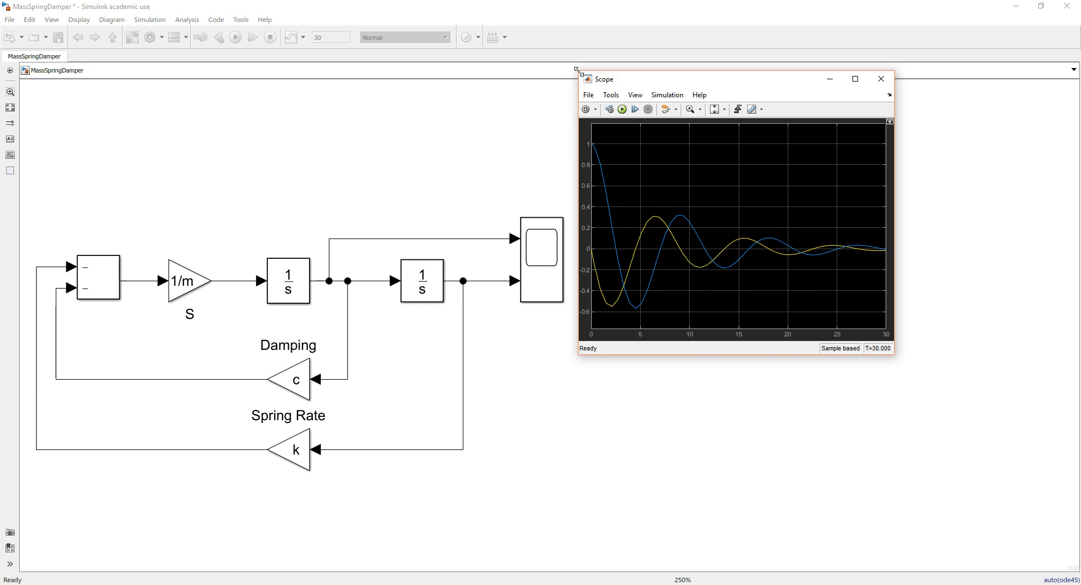
{"action": "left_click_drag", "start_coordinate": [579, 72], "coordinate": [592, 88]}
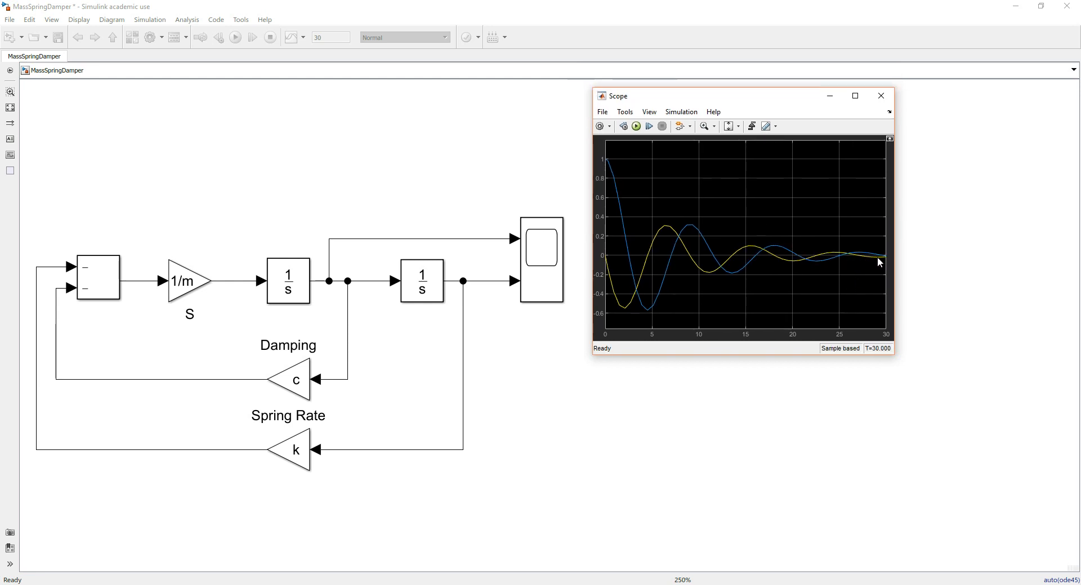
Set the simulation stop time to 40, rerun the simulation from the Scope and move its window away from the diagram
{"action": "left_click", "coordinate": [367, 112]}
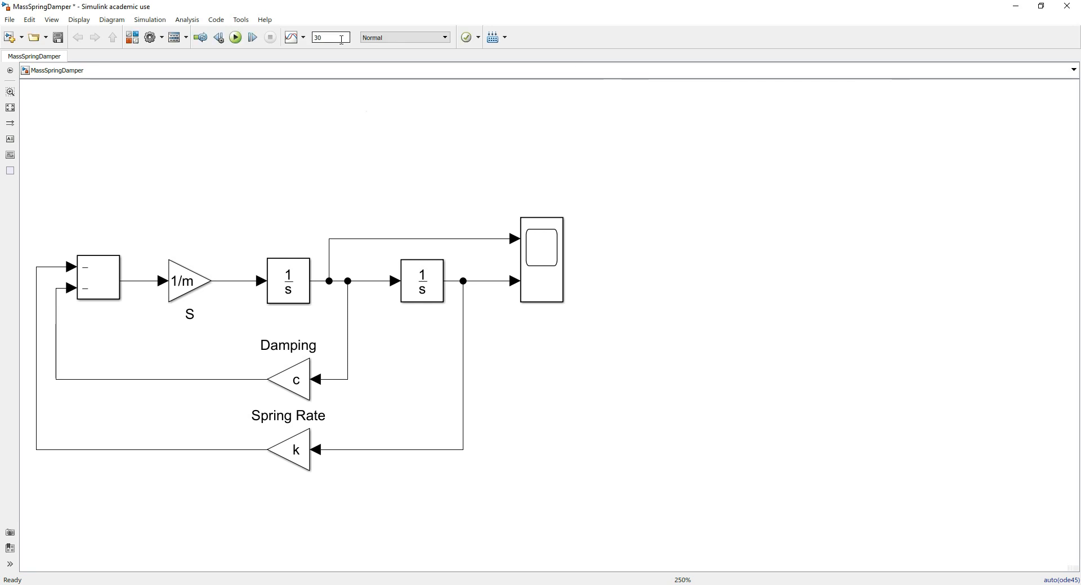
{"action": "type", "text": "40"}
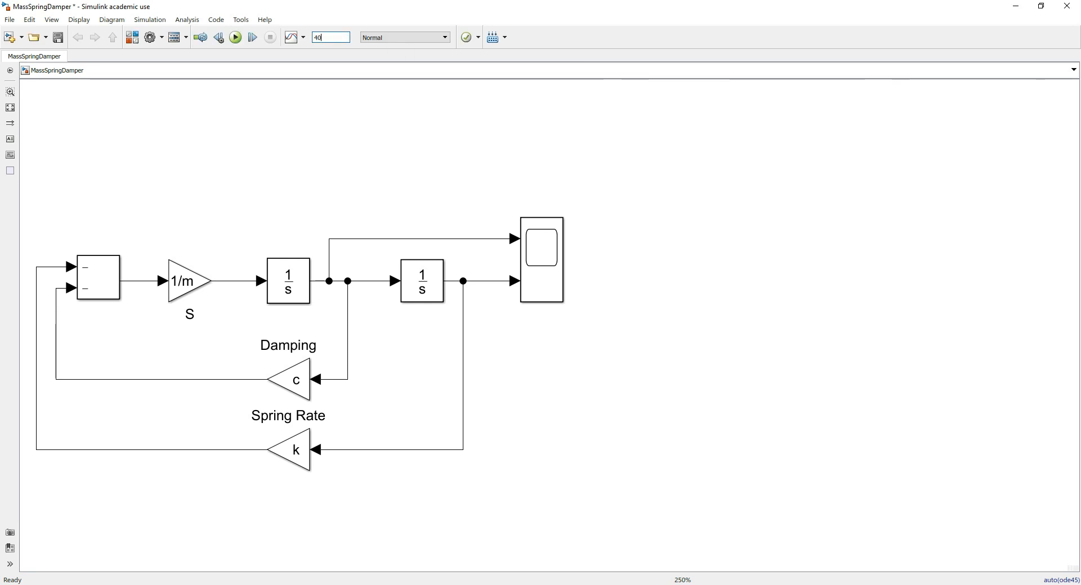
{"action": "left_click", "coordinate": [539, 584]}
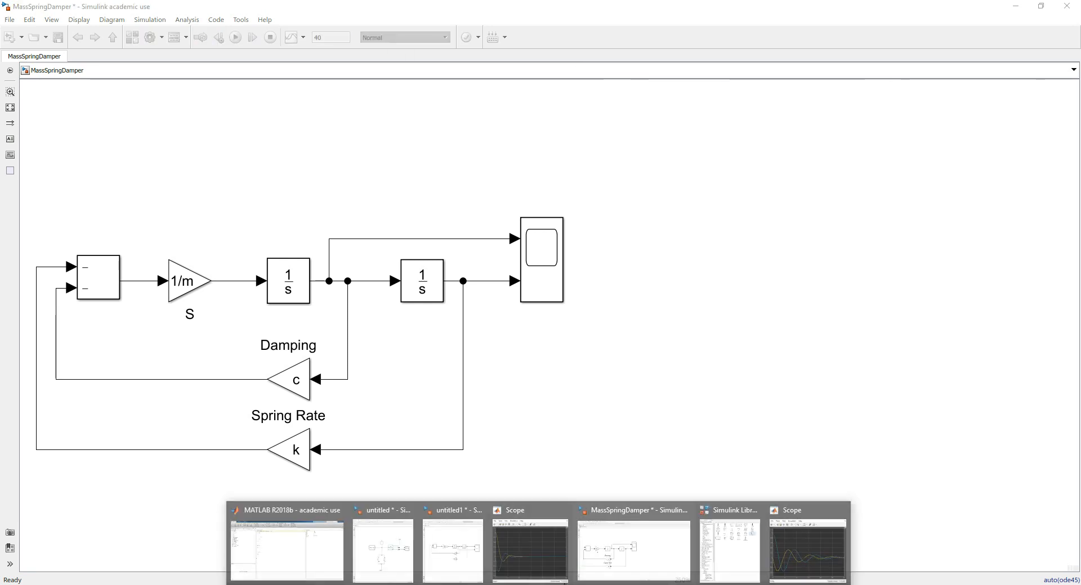
{"action": "left_click", "coordinate": [805, 556]}
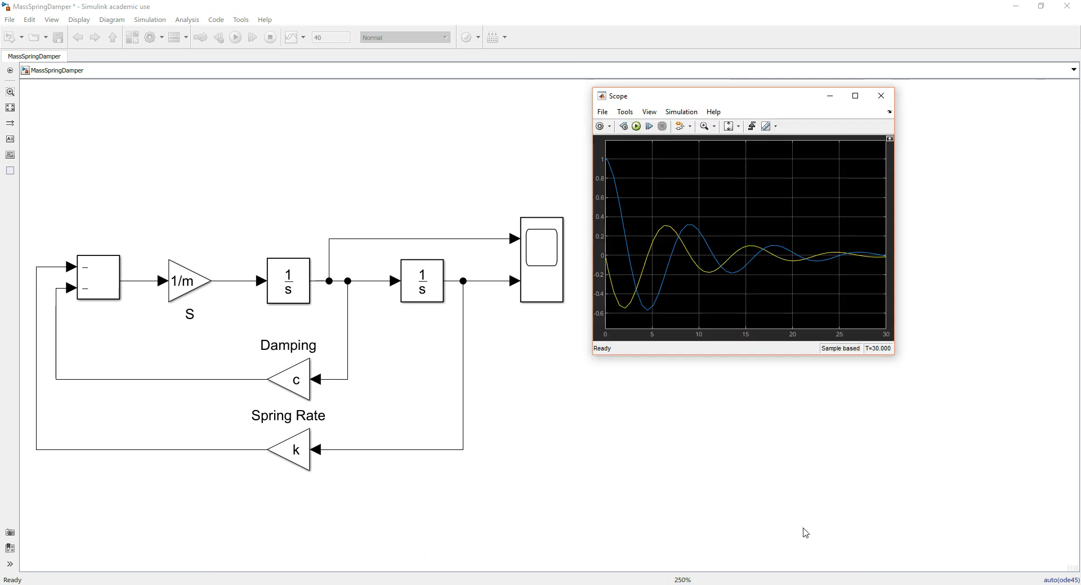
{"action": "left_click", "coordinate": [636, 127]}
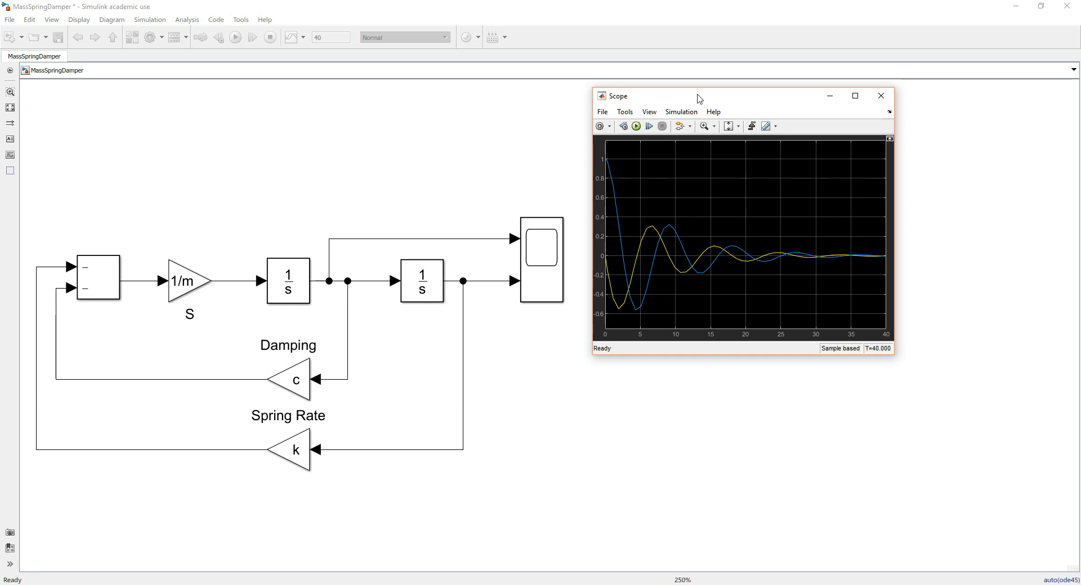
{"action": "left_click_drag", "start_coordinate": [699, 98], "coordinate": [774, 31]}
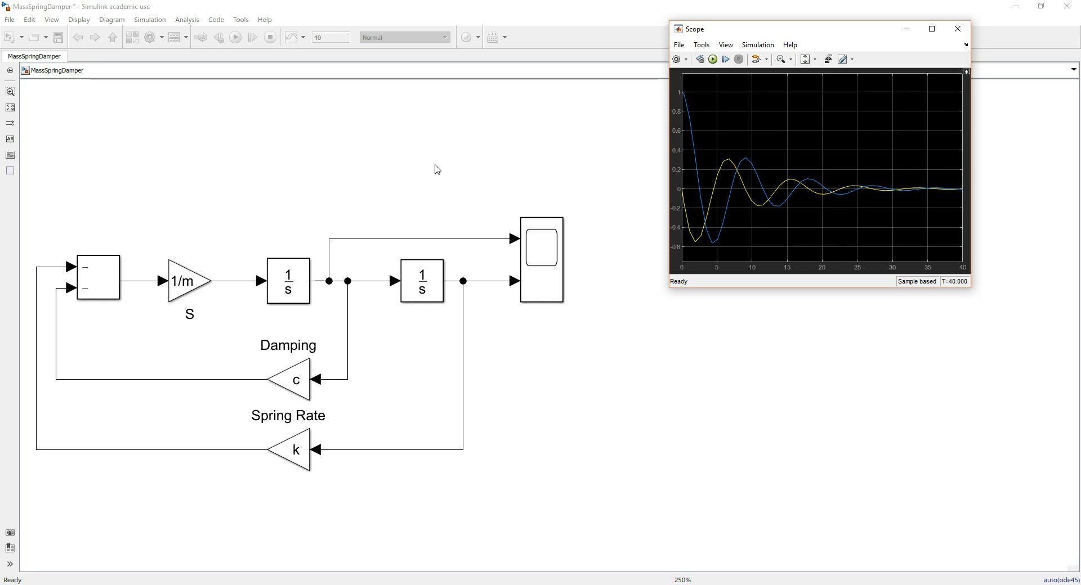
Change the Scope layout to two displays stacked in one column and reposition the Scope window
{"action": "left_click", "coordinate": [686, 60]}
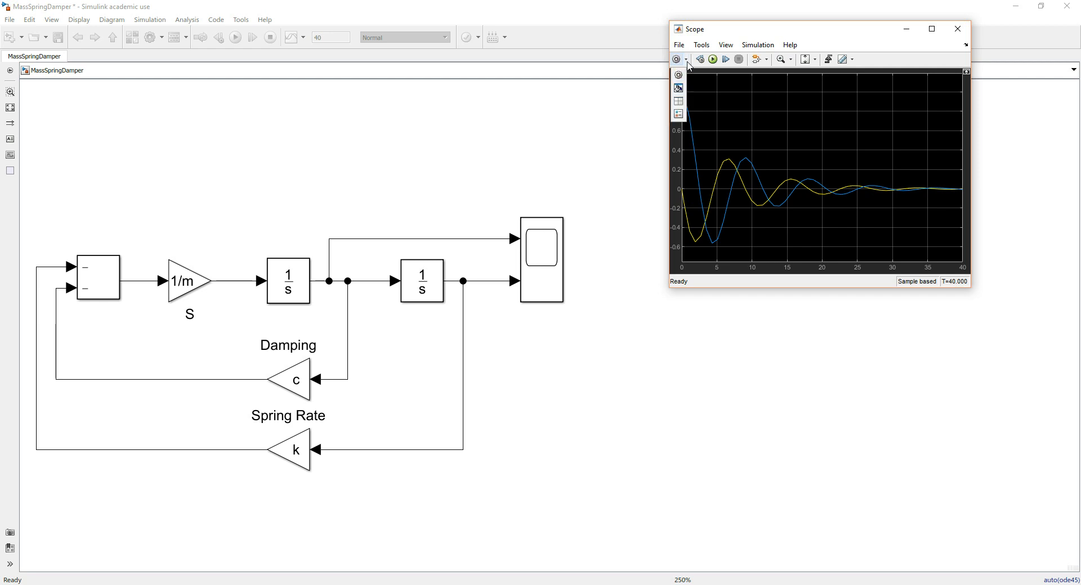
{"action": "left_click", "coordinate": [717, 31]}
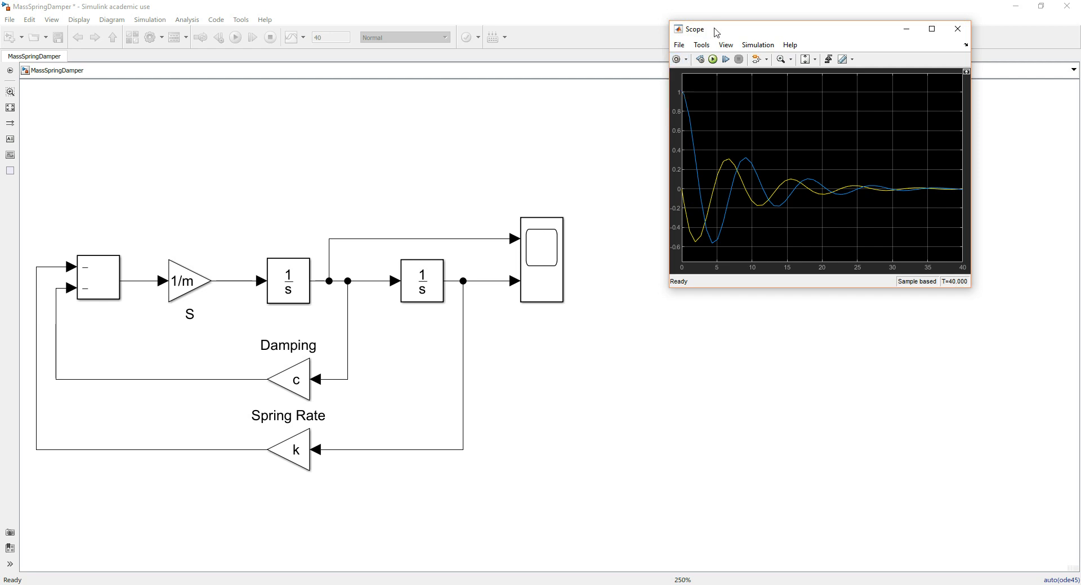
{"action": "left_click", "coordinate": [686, 59]}
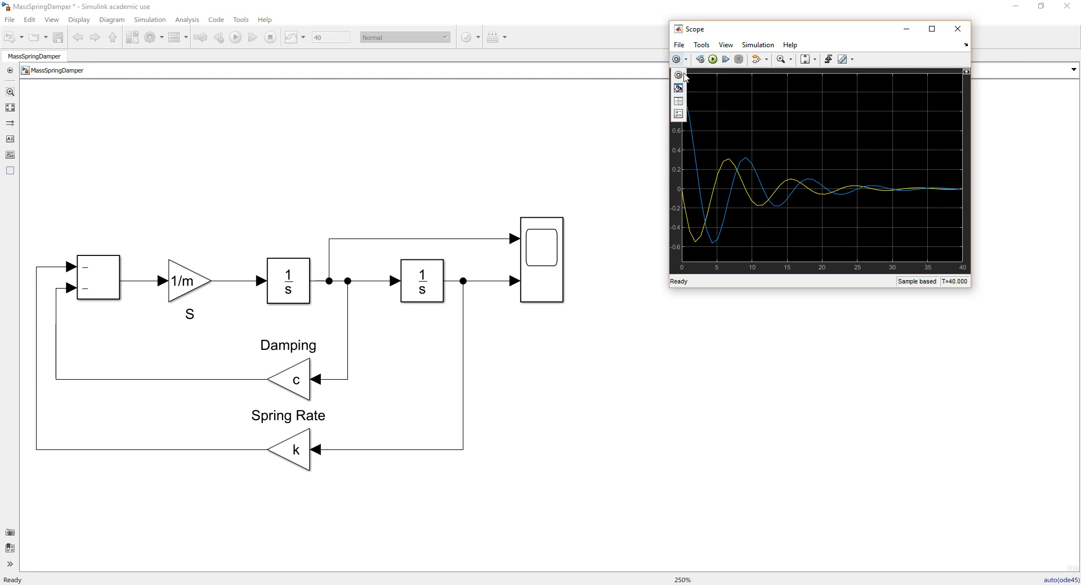
{"action": "left_click", "coordinate": [681, 103]}
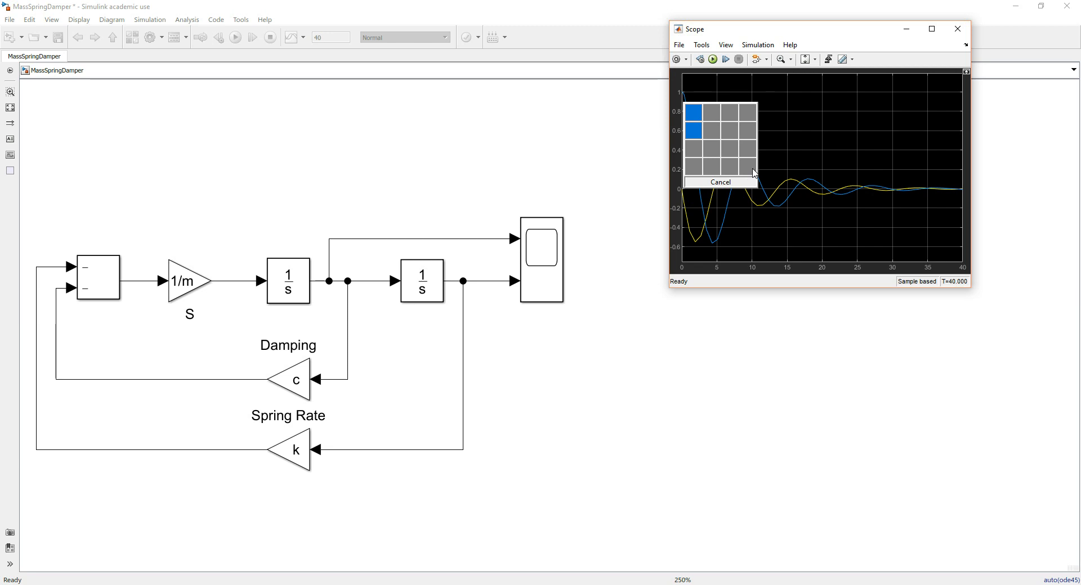
{"action": "left_click", "coordinate": [695, 134]}
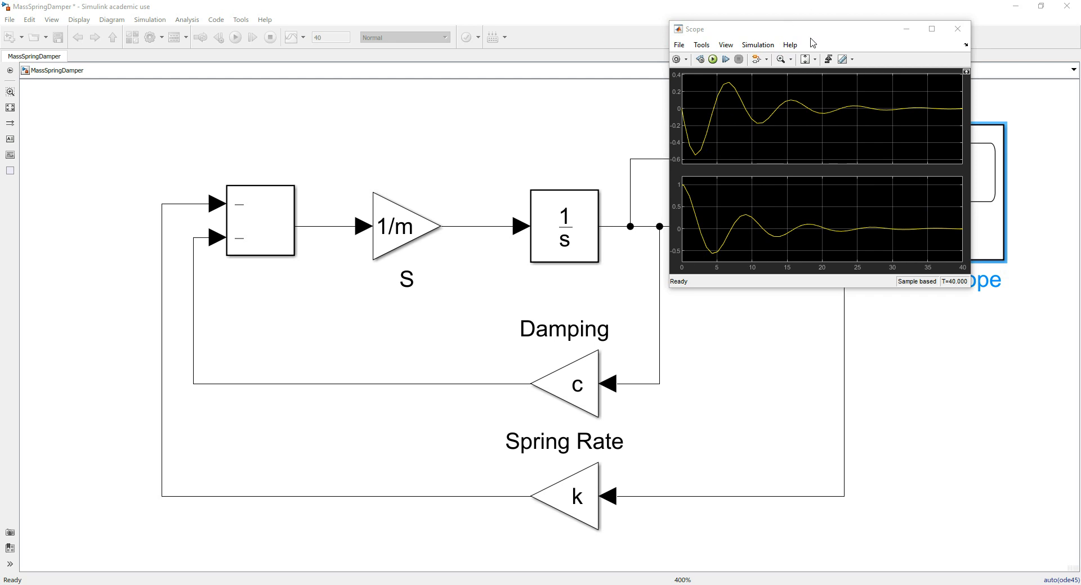
{"action": "left_click_drag", "start_coordinate": [818, 33], "coordinate": [821, 134]}
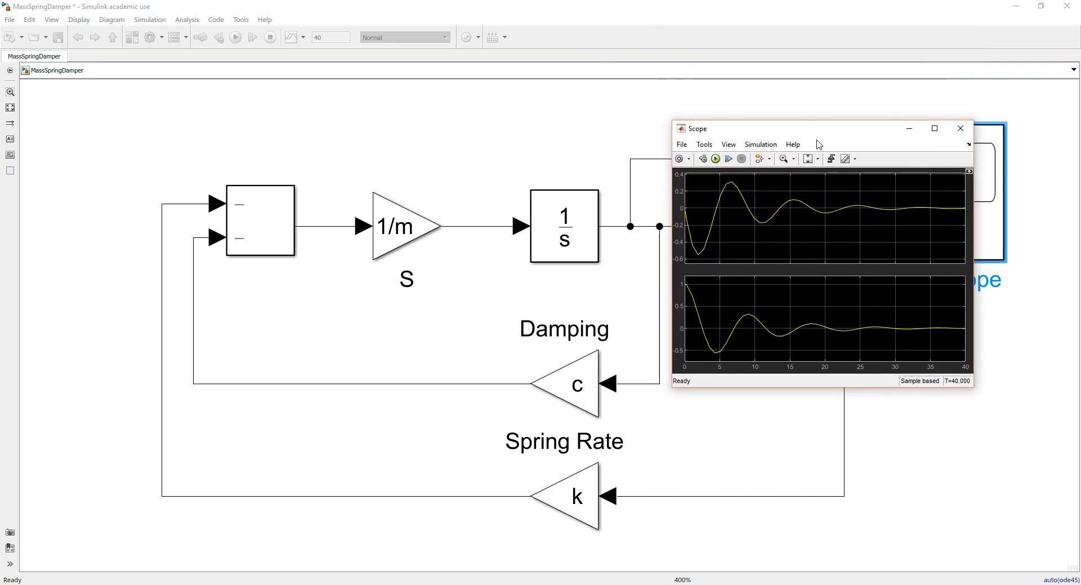
Enlarge the Scope window and reposition it so the second Integrator and the Scope block are uncovered
{"action": "left_click_drag", "start_coordinate": [834, 129], "coordinate": [448, 102]}
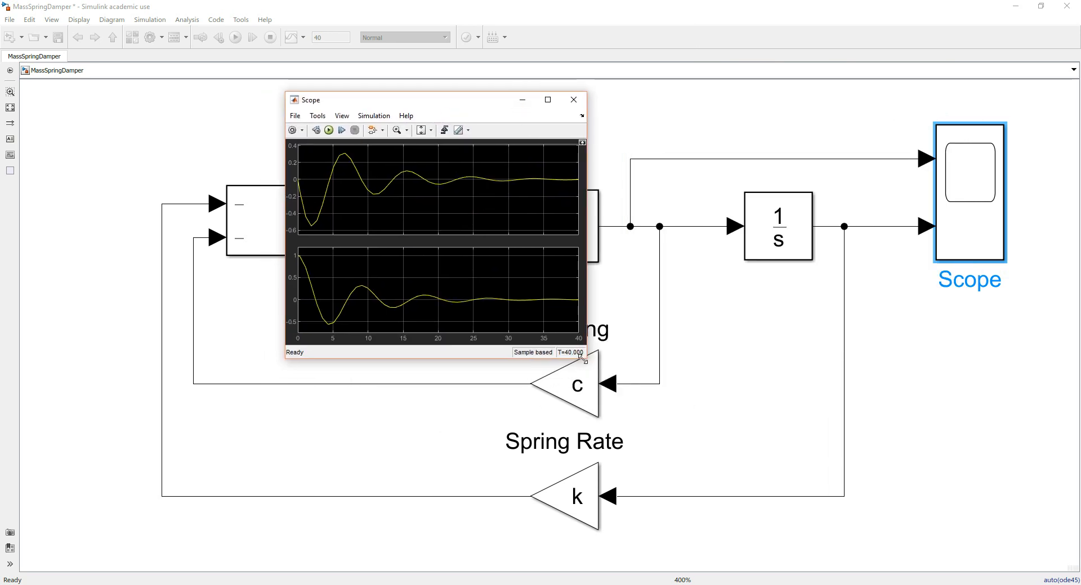
{"action": "left_click_drag", "start_coordinate": [586, 360], "coordinate": [670, 541]}
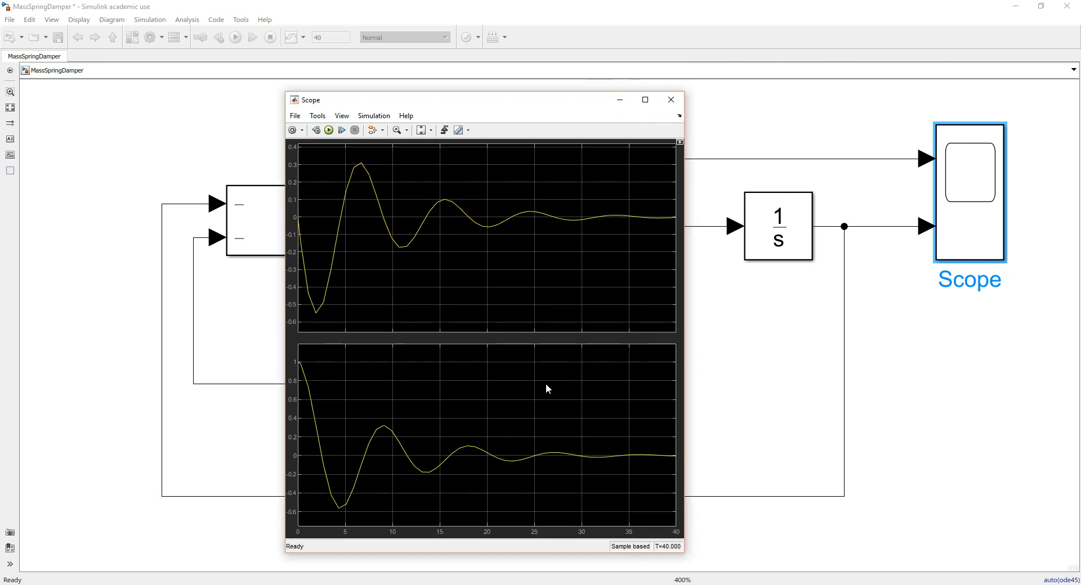
{"action": "left_click_drag", "start_coordinate": [449, 105], "coordinate": [330, 54]}
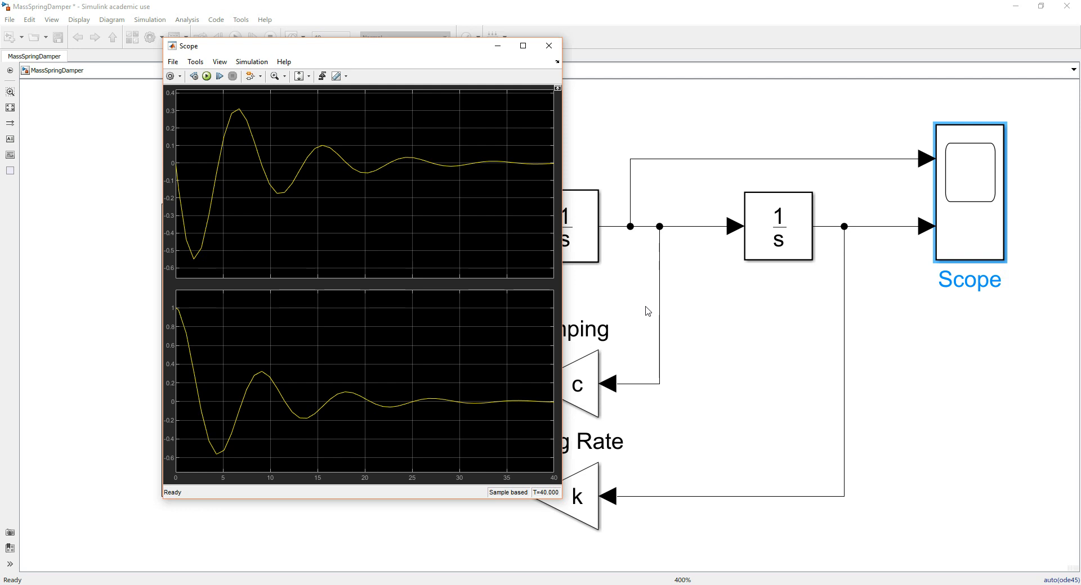
Move the Scope block farther right in the diagram and bring its two-display plot window back to the front
{"action": "left_click_drag", "start_coordinate": [984, 234], "coordinate": [1038, 236]}
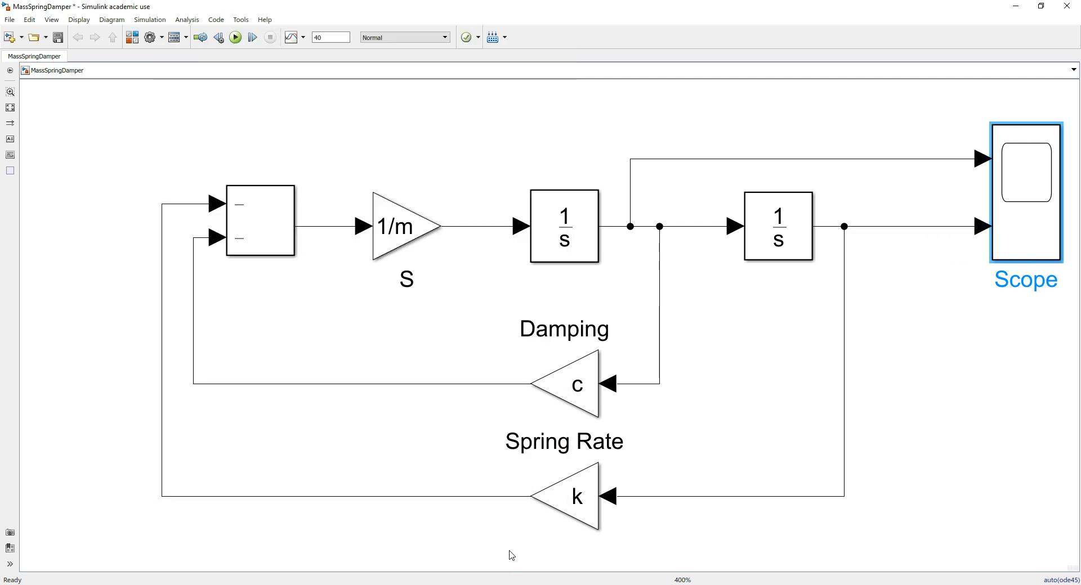
{"action": "mouse_move", "coordinate": [542, 583]}
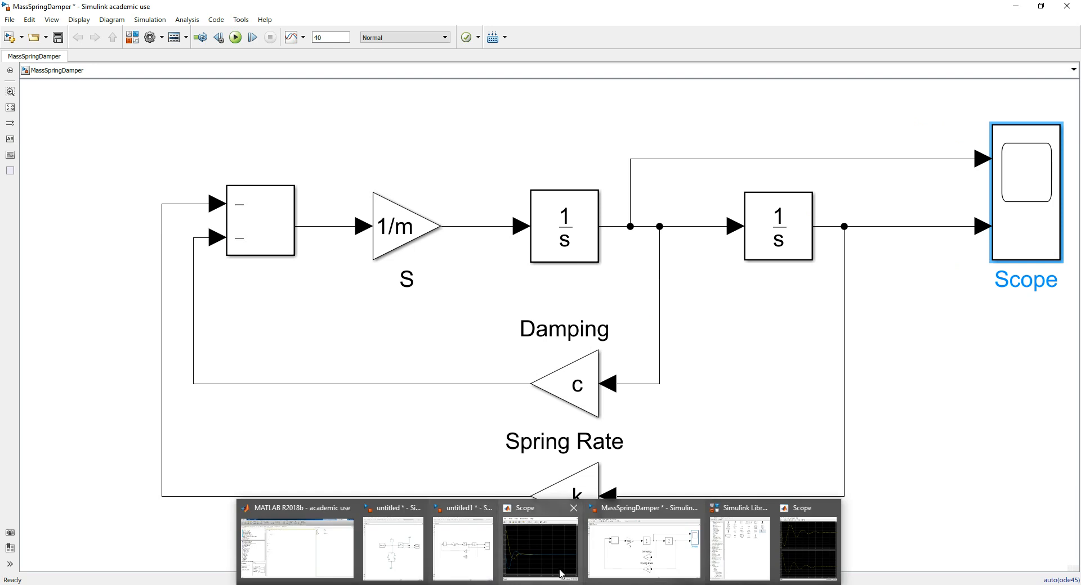
{"action": "left_click", "coordinate": [805, 554]}
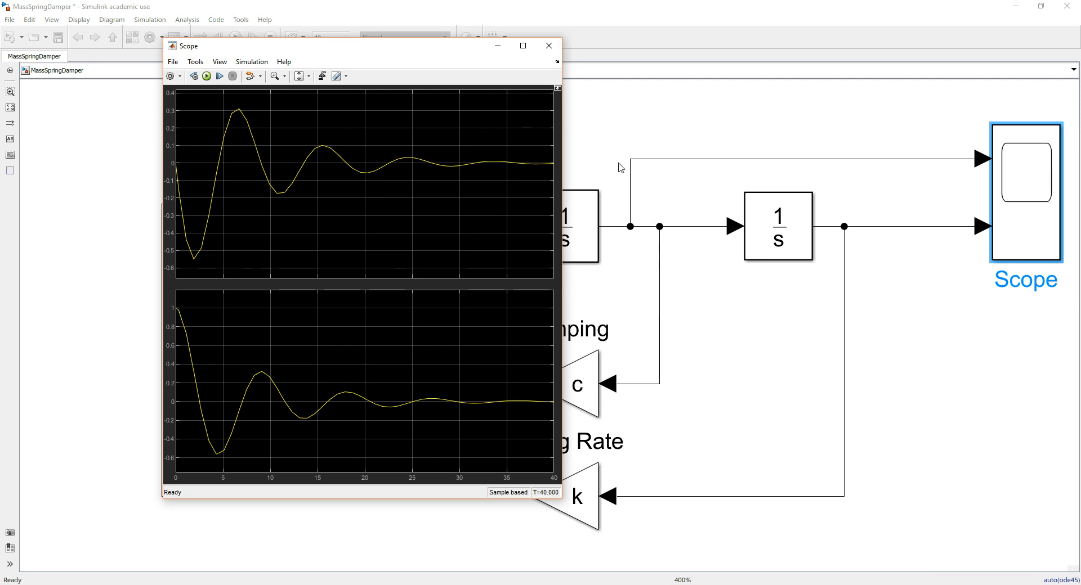
Label the signal line feeding the Scope's upper input "Velocity"
{"action": "left_click", "coordinate": [815, 162]}
{"action": "double_click", "coordinate": [817, 161]}
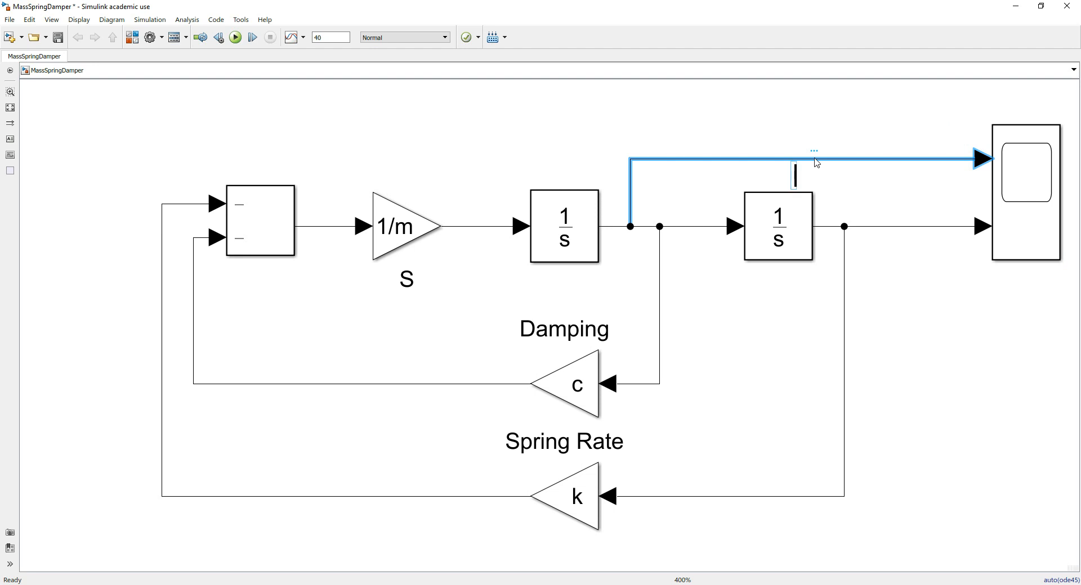
{"action": "type", "text": "Velocity"}
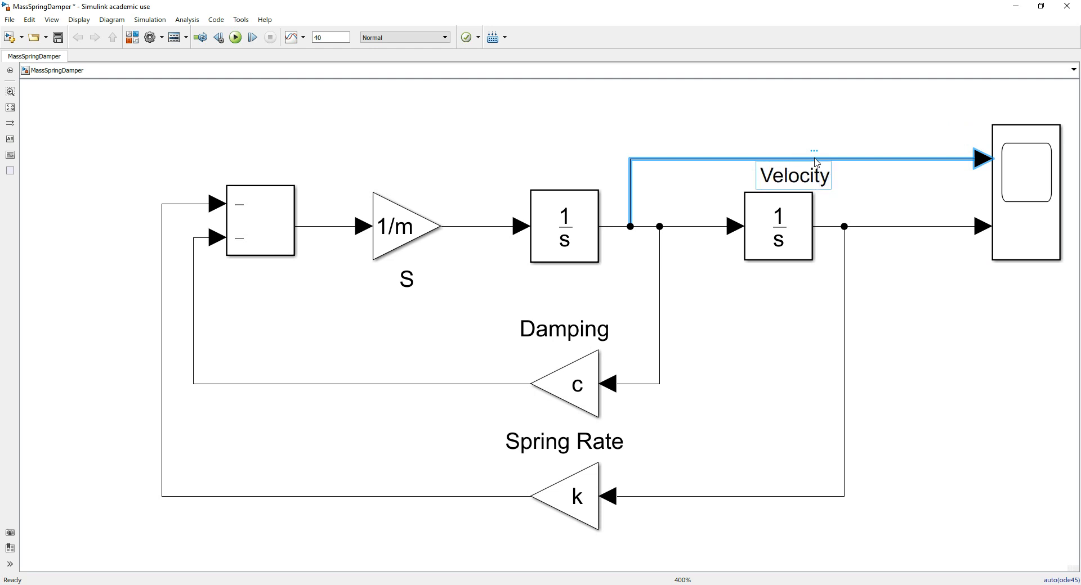
{"action": "left_click", "coordinate": [937, 346]}
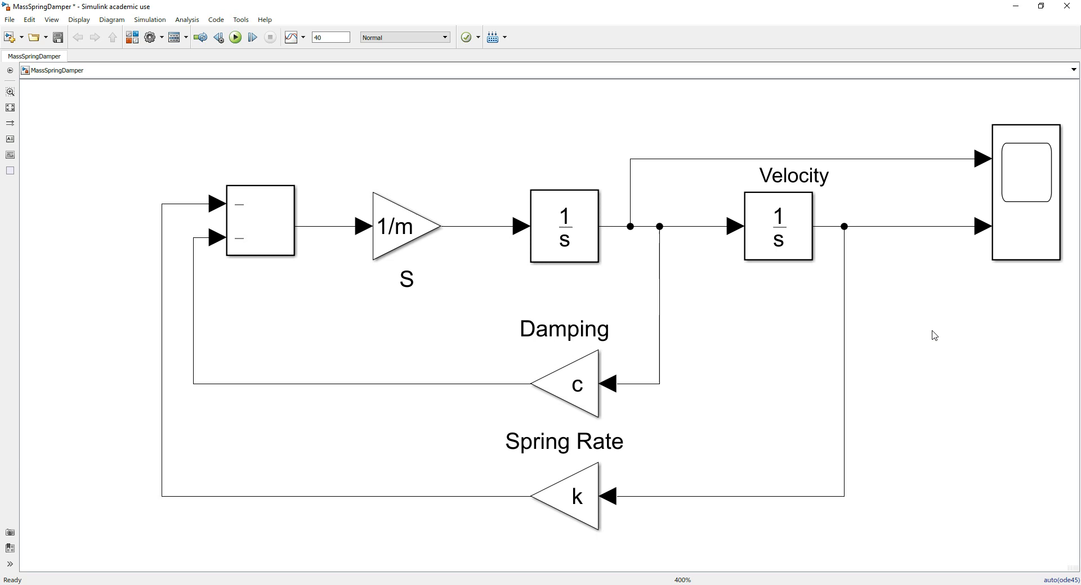
Label the signal line from the second Integrator to the Scope's lower input "Postion"
{"action": "double_click", "coordinate": [895, 232]}
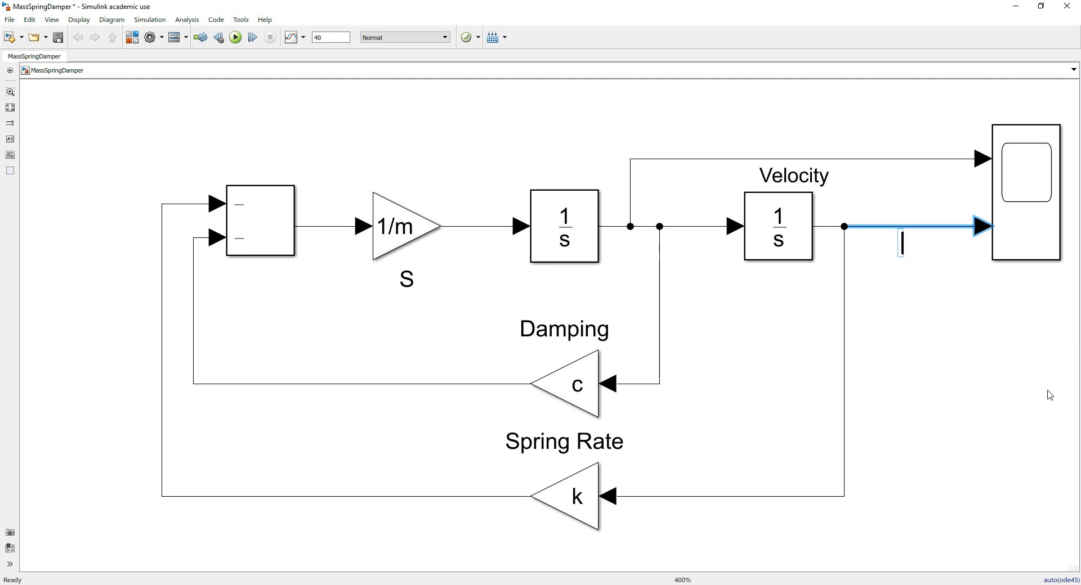
{"action": "type", "text": "Postion"}
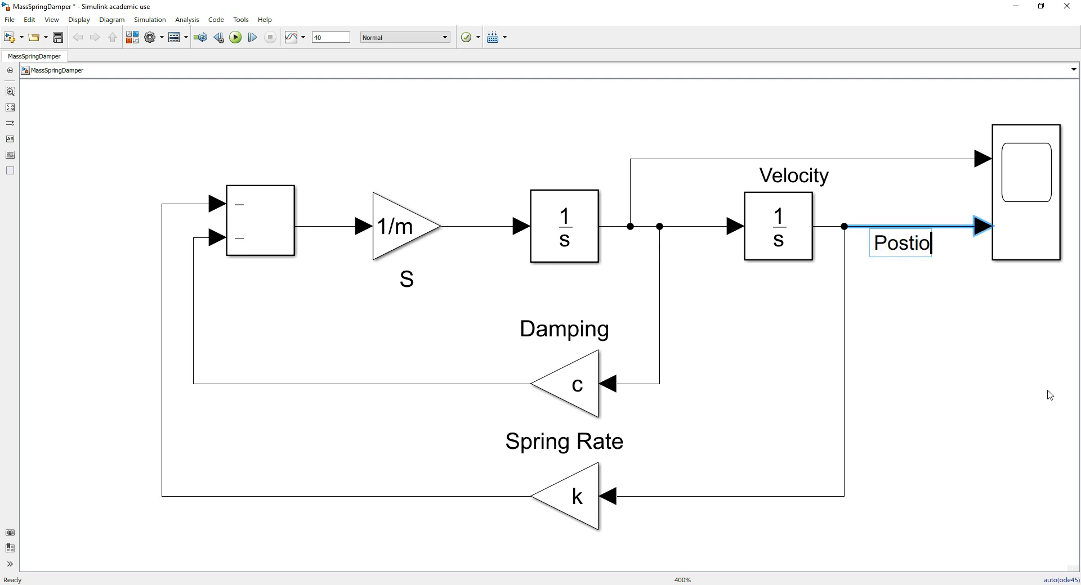
{"action": "left_click", "coordinate": [1040, 349]}
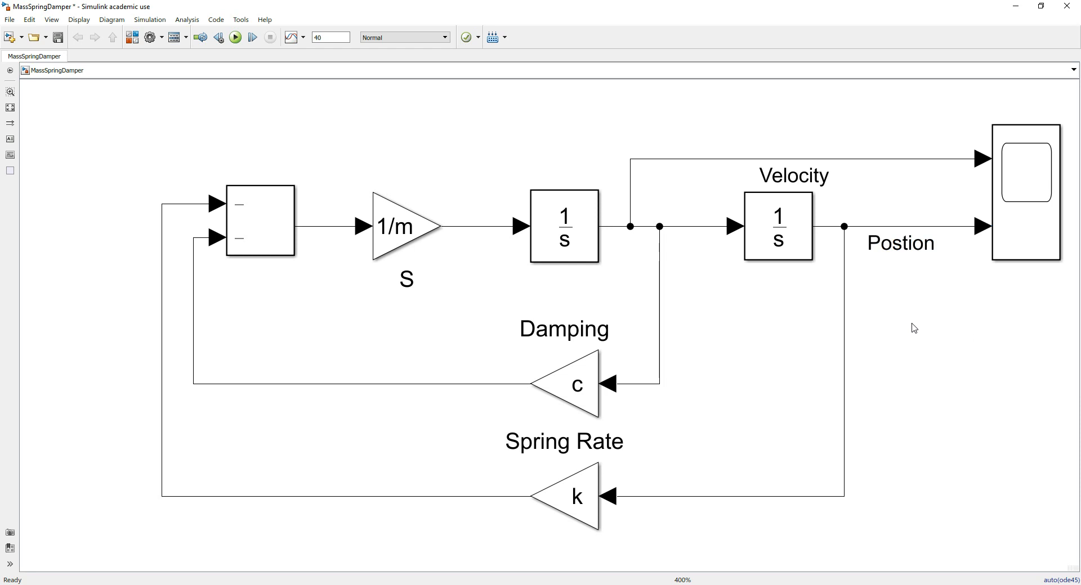
{"action": "left_click", "coordinate": [882, 161]}
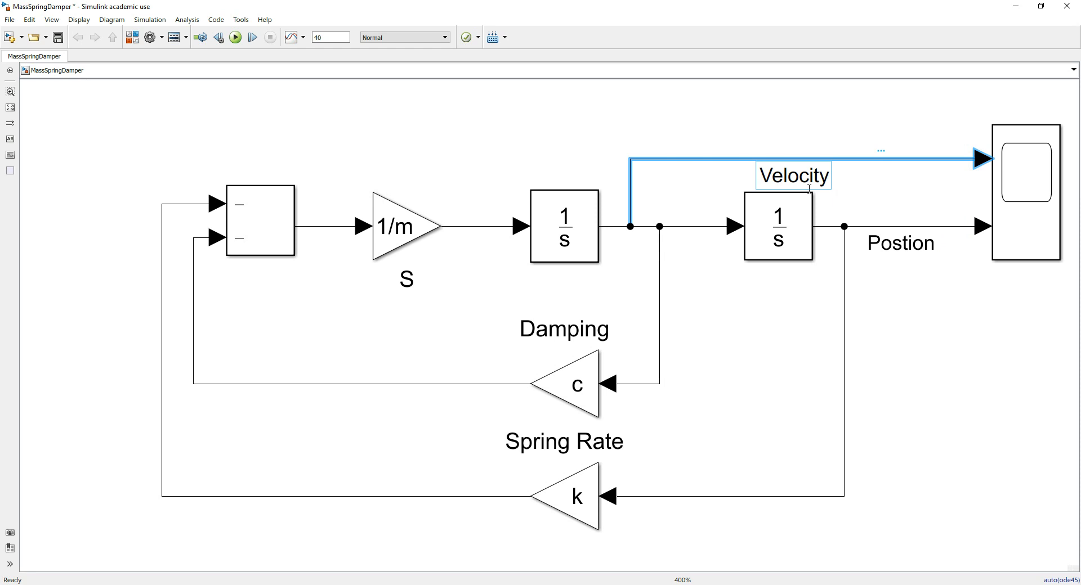
{"action": "left_click", "coordinate": [936, 378]}
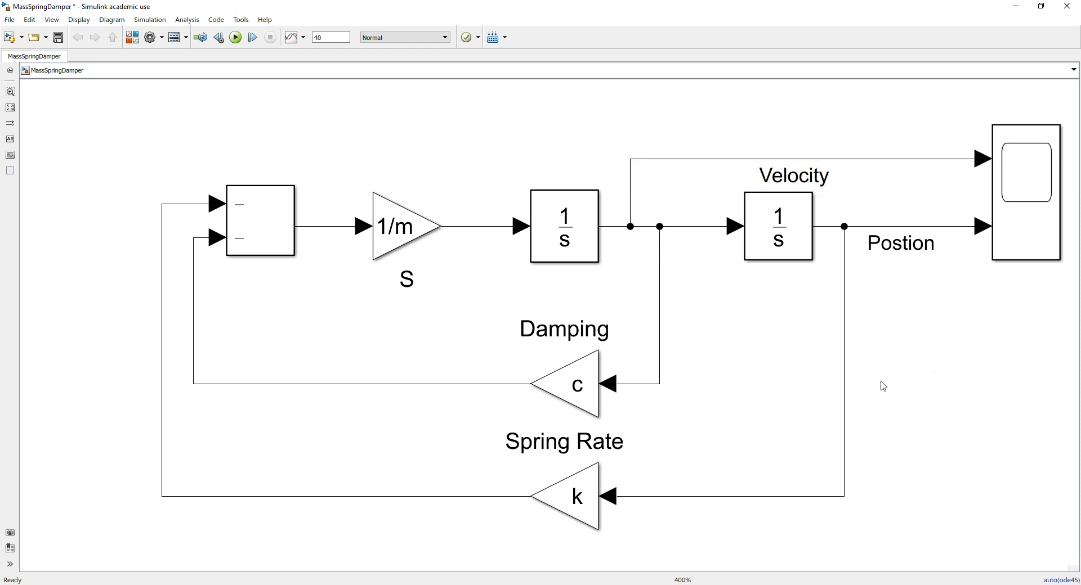
Bring the Scope's plot window forward and rerun the simulation from it to apply the signal names
{"action": "left_click", "coordinate": [539, 584]}
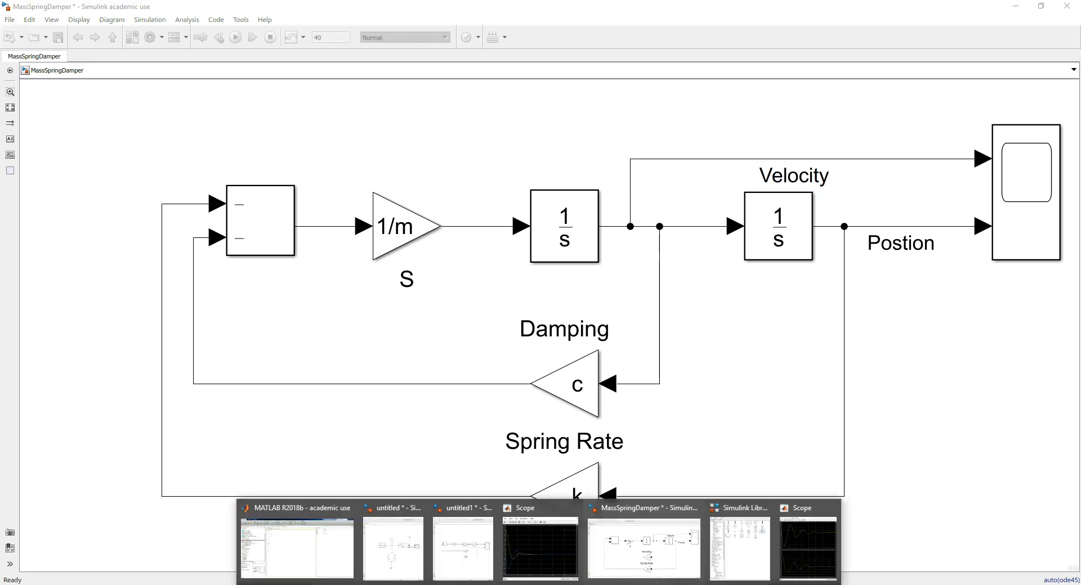
{"action": "left_click", "coordinate": [795, 541]}
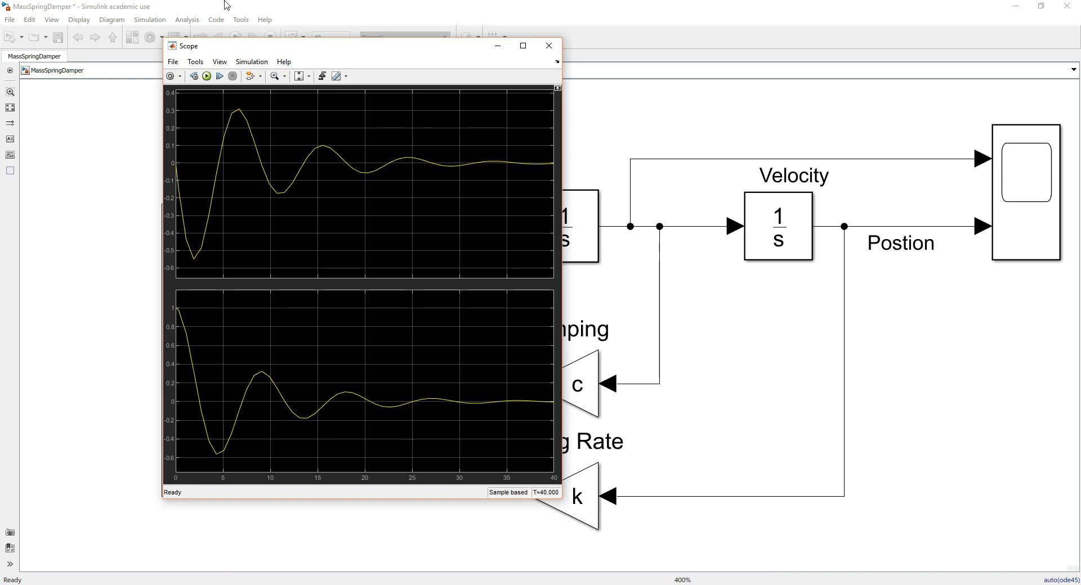
{"action": "left_click", "coordinate": [206, 76]}
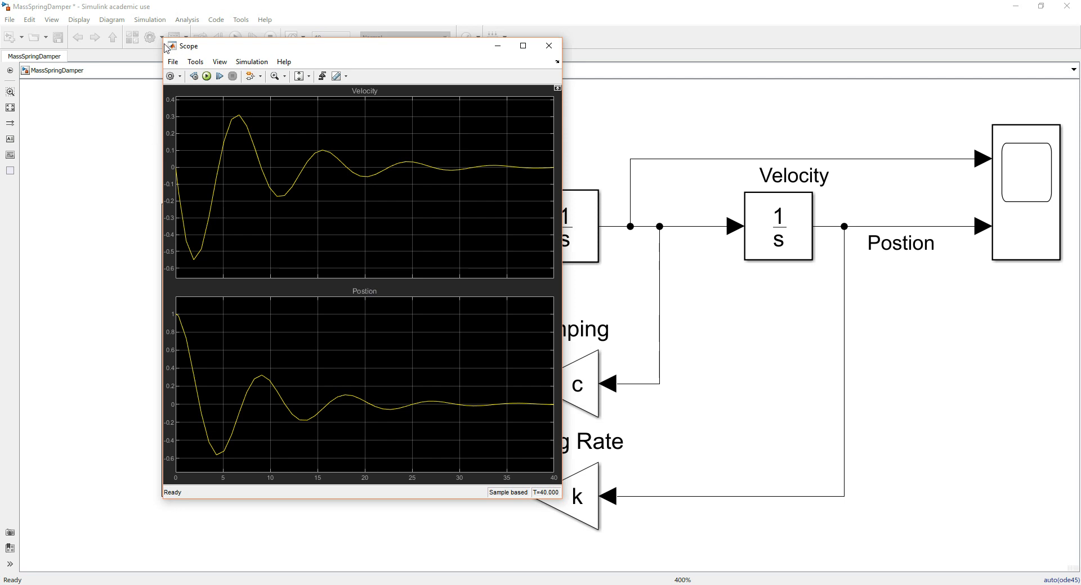
Shrink the Scope window and move it over the second Integrator, clear of the Sum, Gain and first Integrator blocks
{"action": "left_click_drag", "start_coordinate": [163, 38], "coordinate": [245, 129]}
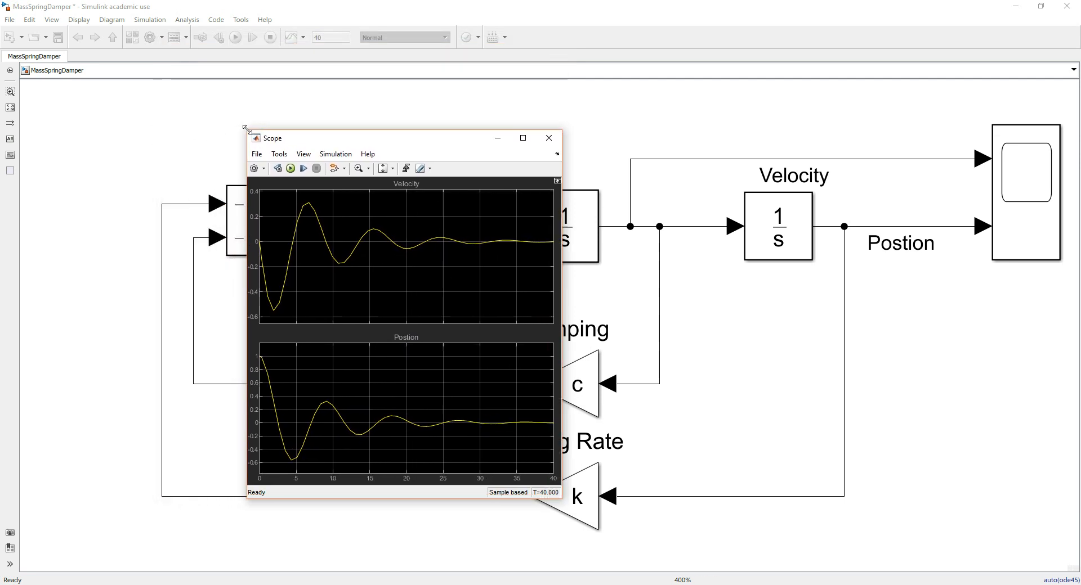
{"action": "left_click_drag", "start_coordinate": [370, 132], "coordinate": [788, 113]}
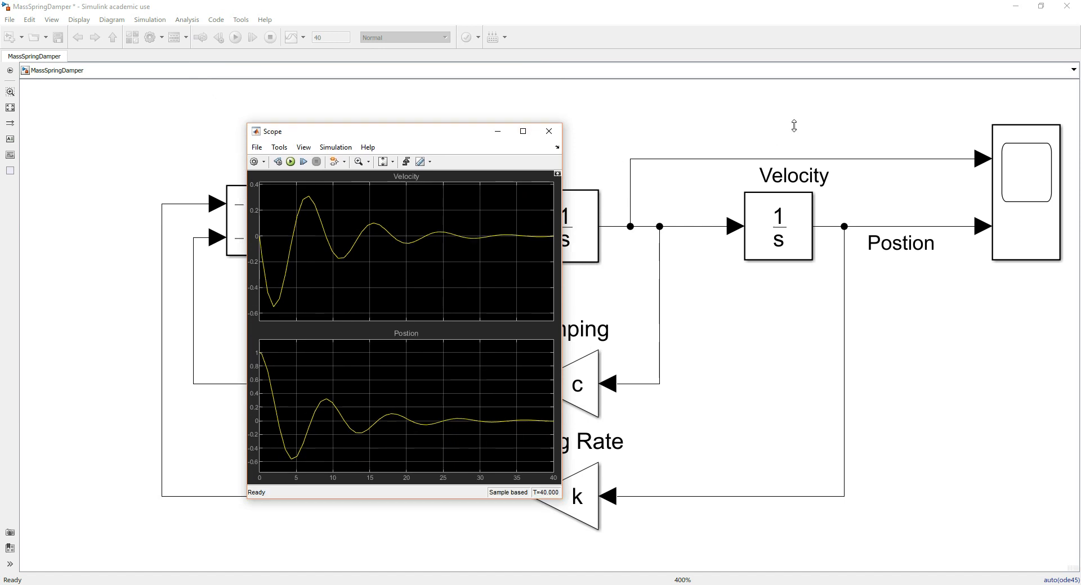
{"action": "left_click_drag", "start_coordinate": [445, 128], "coordinate": [885, 113]}
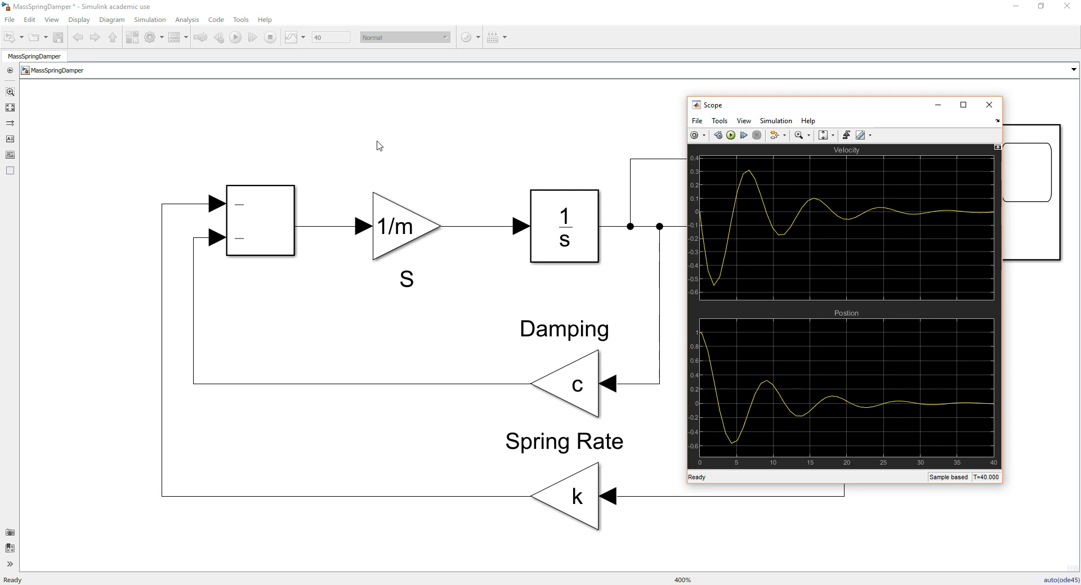
{"action": "left_click", "coordinate": [340, 108]}
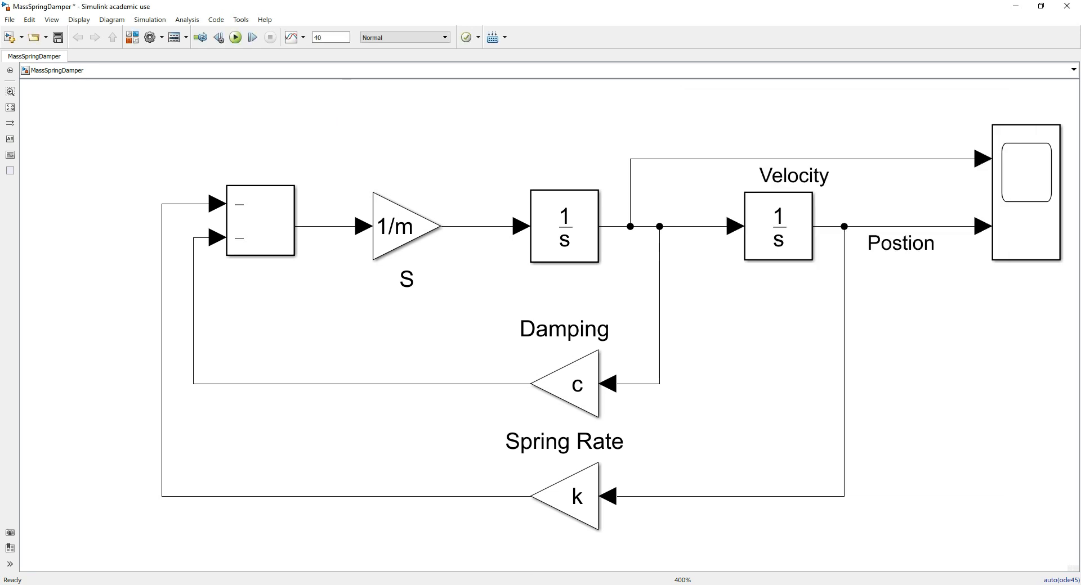
{"action": "left_click", "coordinate": [819, 529]}
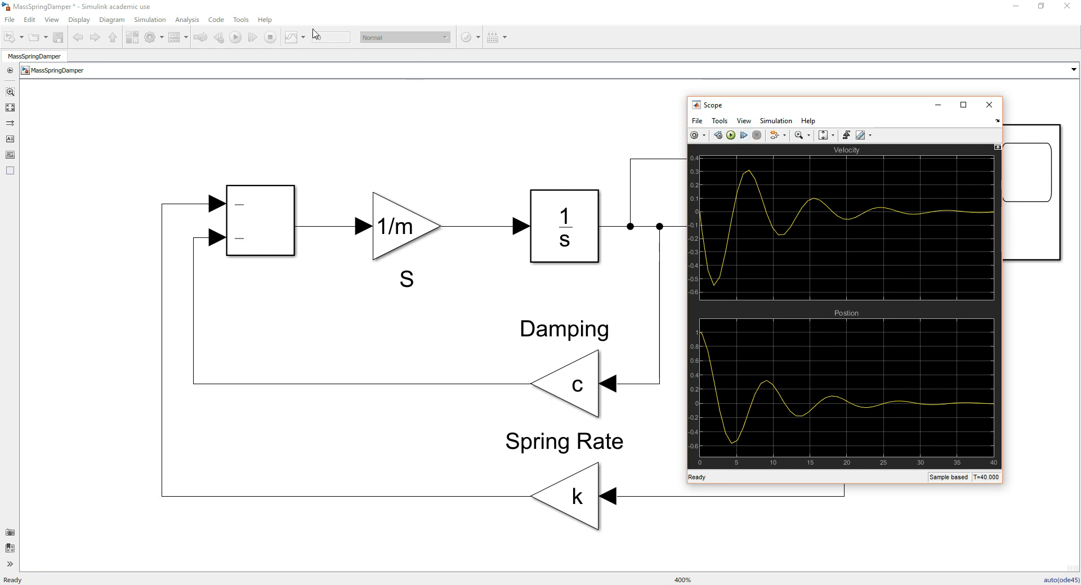
Open the model's Configuration Parameters at the Solver settings, then reposition and enlarge the dialog
{"action": "left_click", "coordinate": [139, 20]}
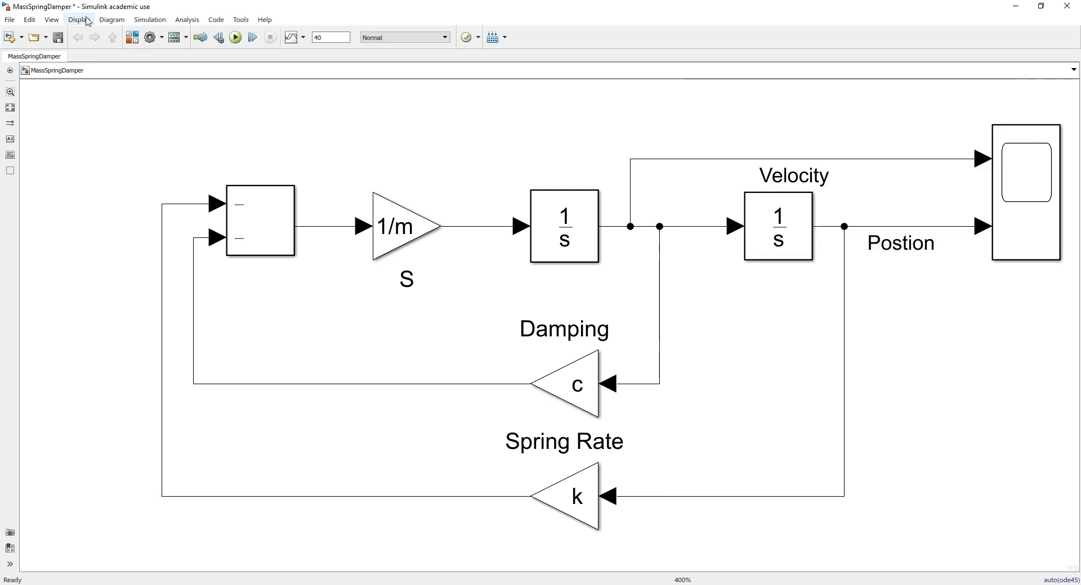
{"action": "left_click", "coordinate": [151, 25]}
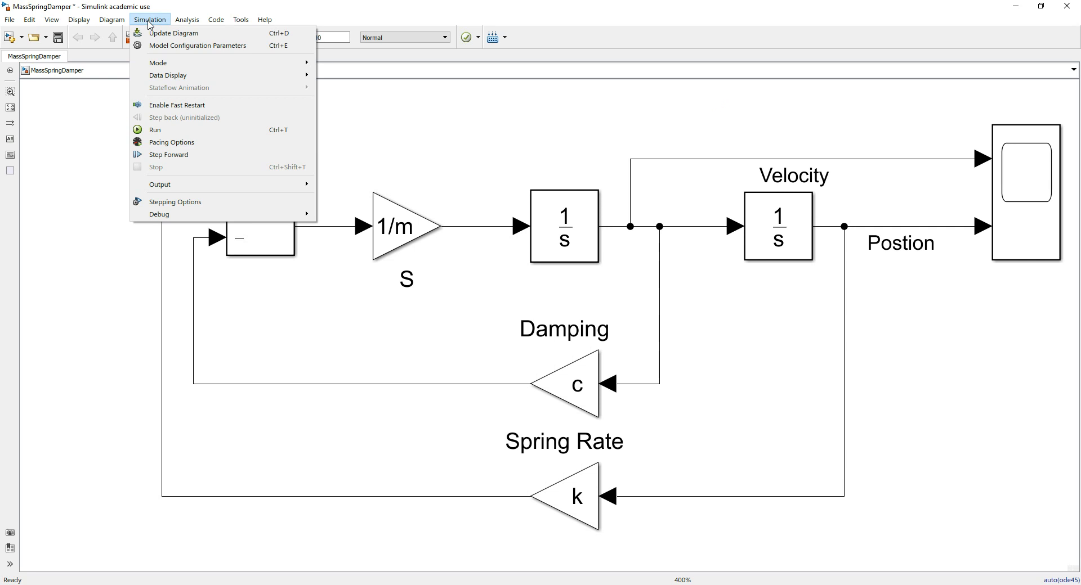
{"action": "left_click", "coordinate": [159, 47]}
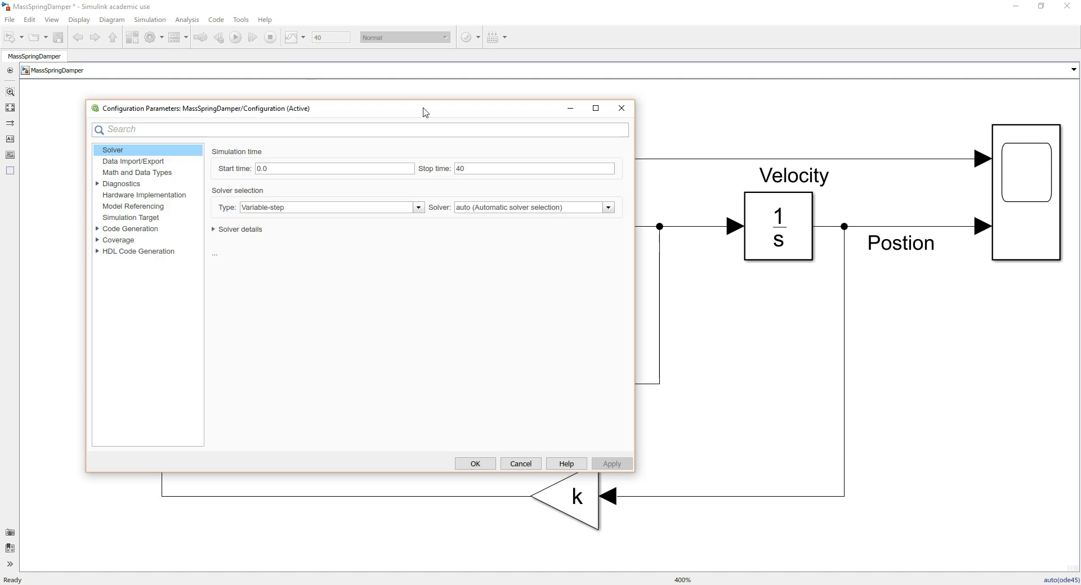
{"action": "left_click_drag", "start_coordinate": [426, 115], "coordinate": [636, 37]}
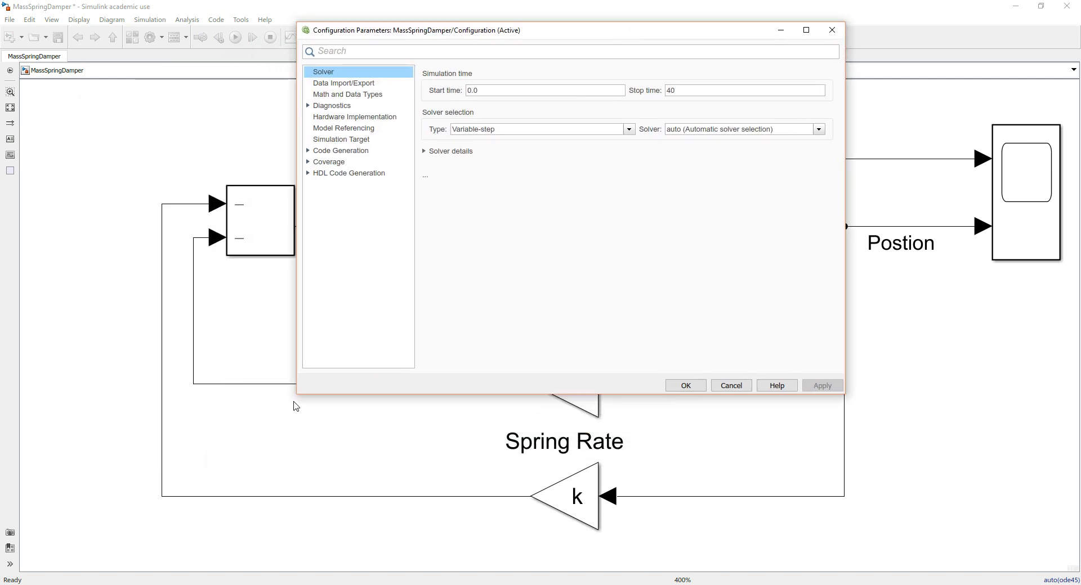
{"action": "left_click_drag", "start_coordinate": [297, 395], "coordinate": [235, 525]}
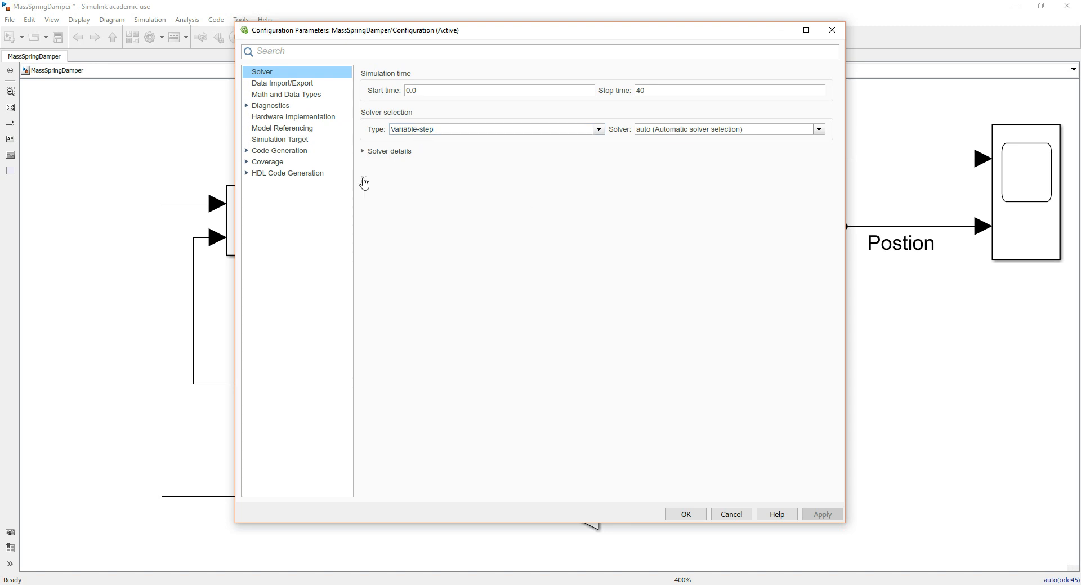
Examine the solver details and the solvers offered for the Variable-step type
{"action": "left_click", "coordinate": [363, 151]}
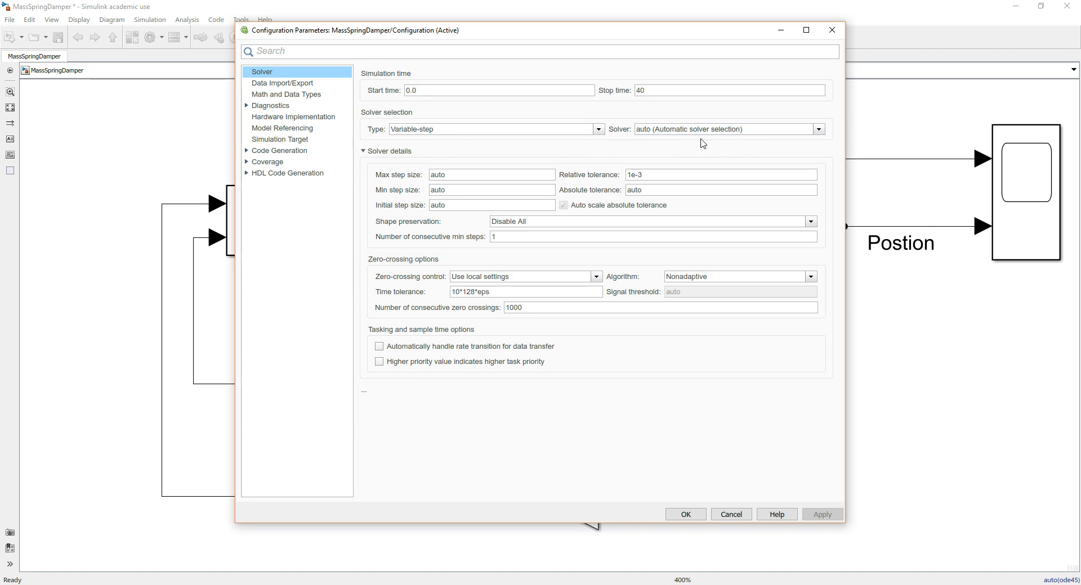
{"action": "left_click", "coordinate": [819, 130]}
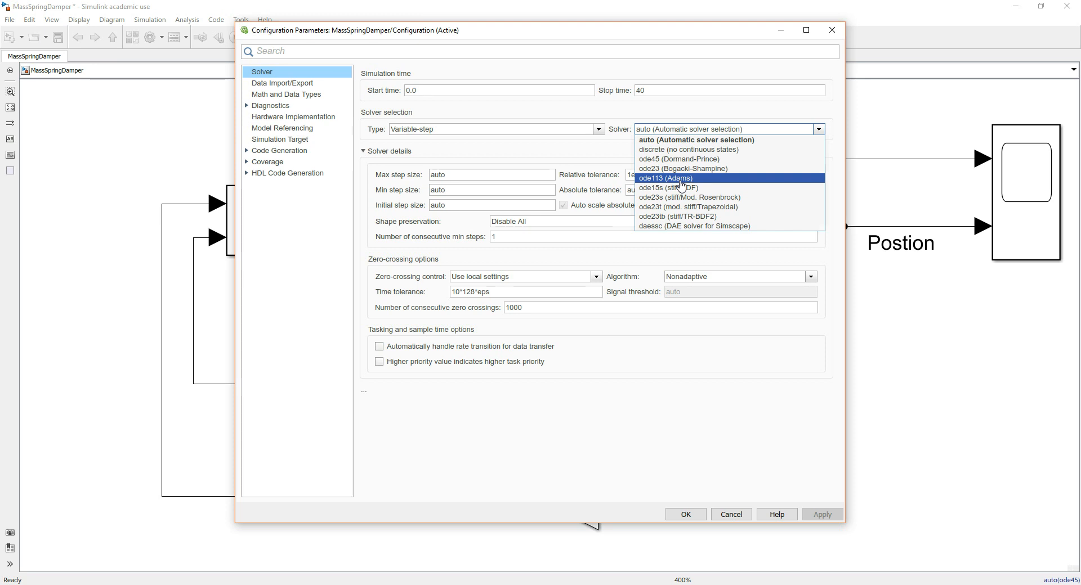
{"action": "left_click", "coordinate": [591, 153]}
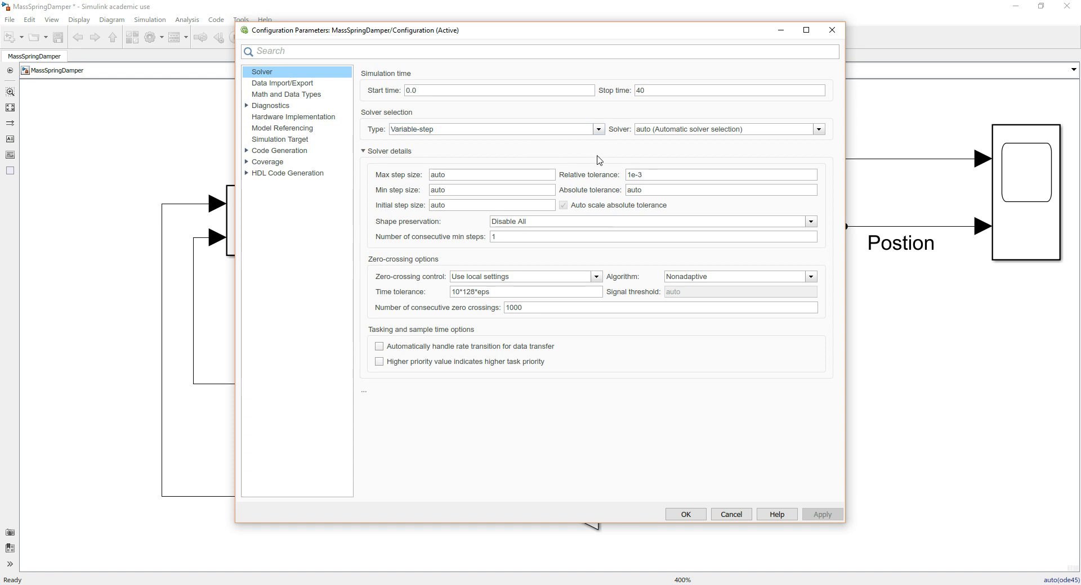
{"action": "left_click", "coordinate": [363, 152]}
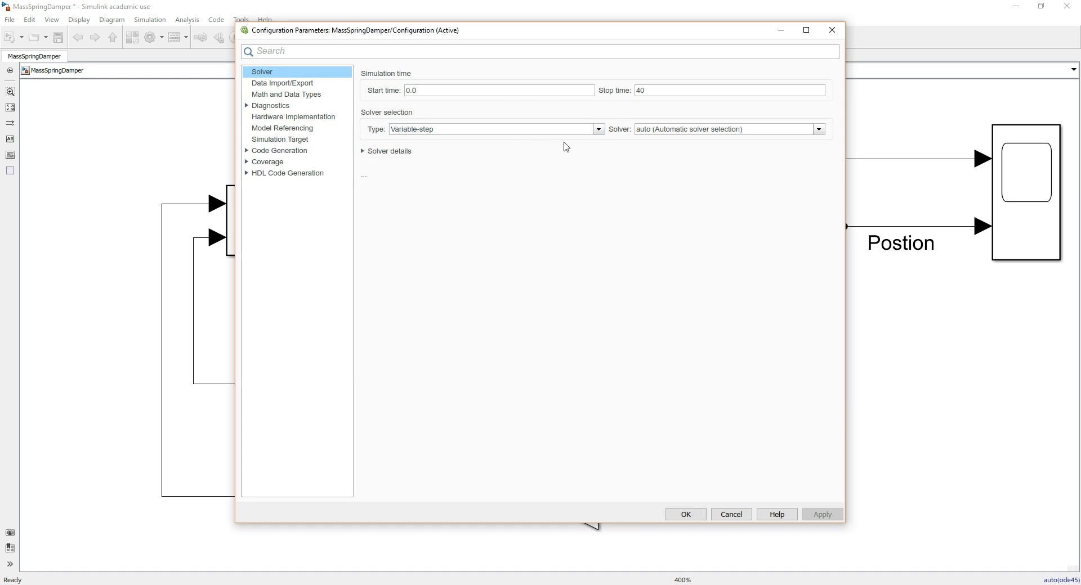
Set the solver type to Fixed-step and review the available fixed-step solvers, keeping automatic solver selection
{"action": "left_click", "coordinate": [598, 130]}
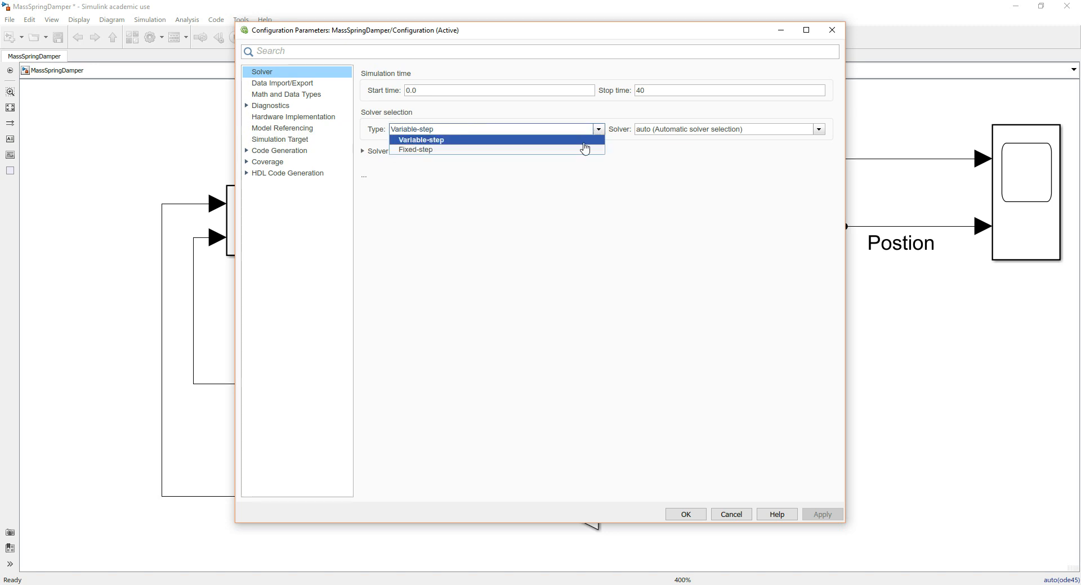
{"action": "left_click", "coordinate": [582, 149]}
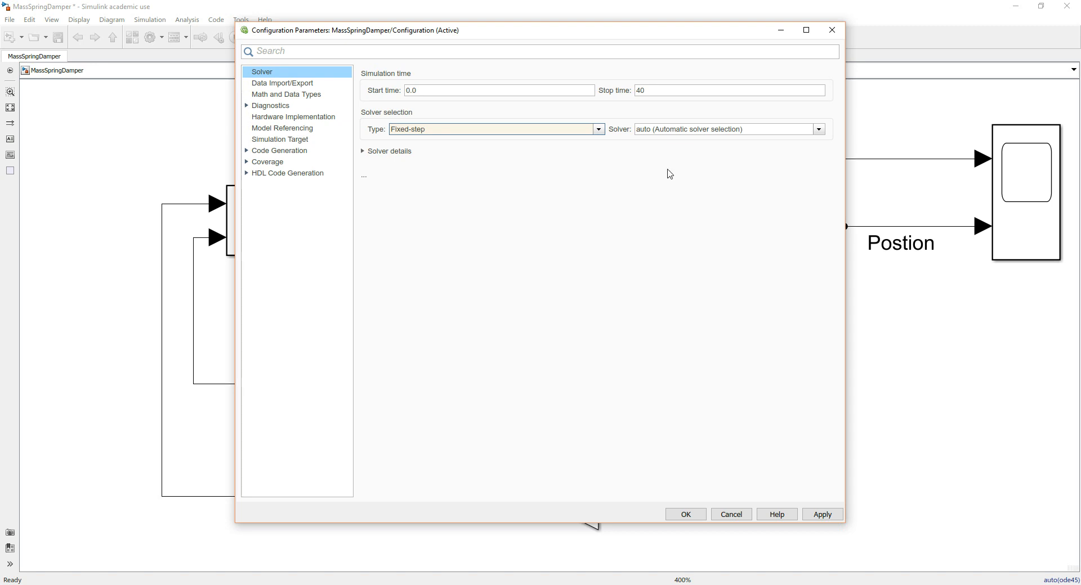
{"action": "left_click", "coordinate": [819, 130]}
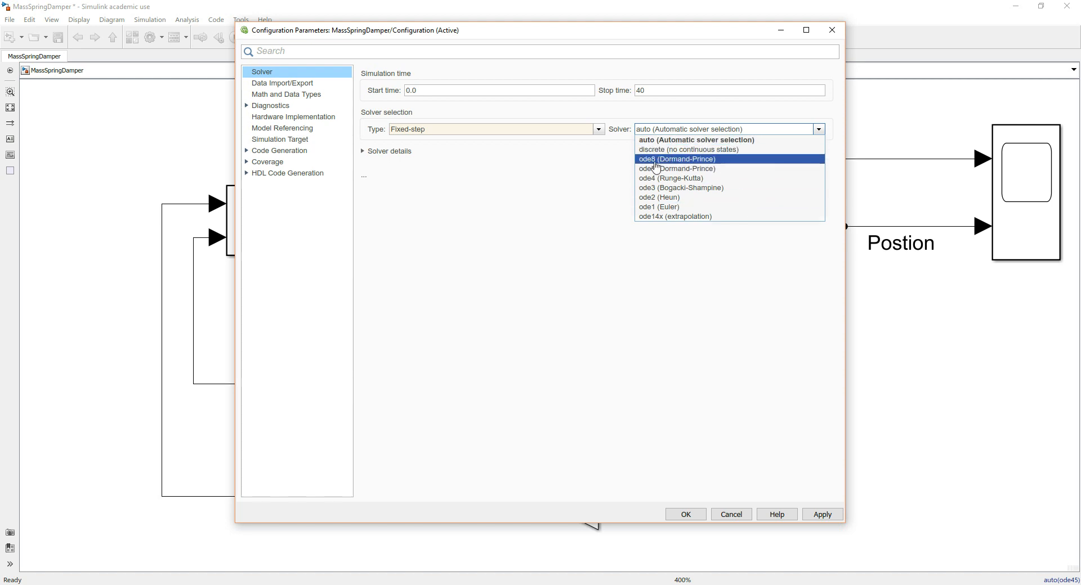
{"action": "left_click", "coordinate": [613, 179]}
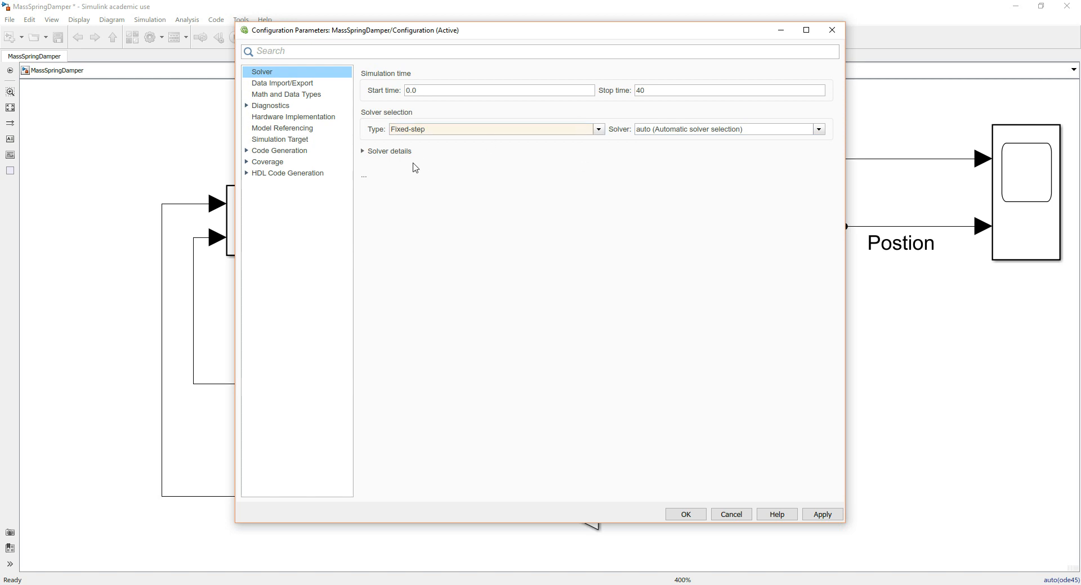
Expand the fixed-step solver details and examine the stop time and fixed-step size settings
{"action": "left_click", "coordinate": [363, 151]}
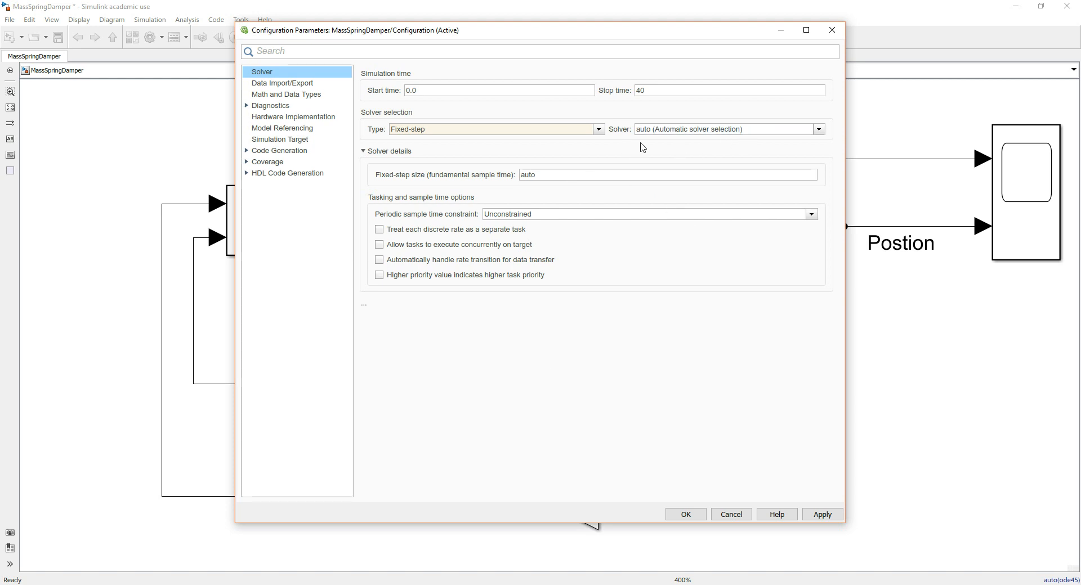
{"action": "double_click", "coordinate": [653, 92]}
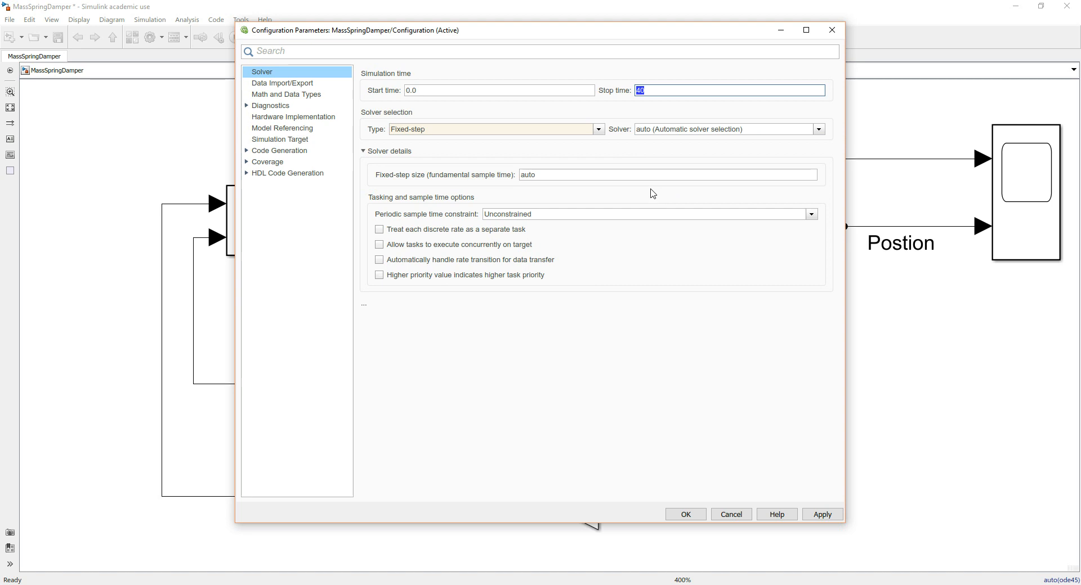
{"action": "left_click", "coordinate": [633, 175]}
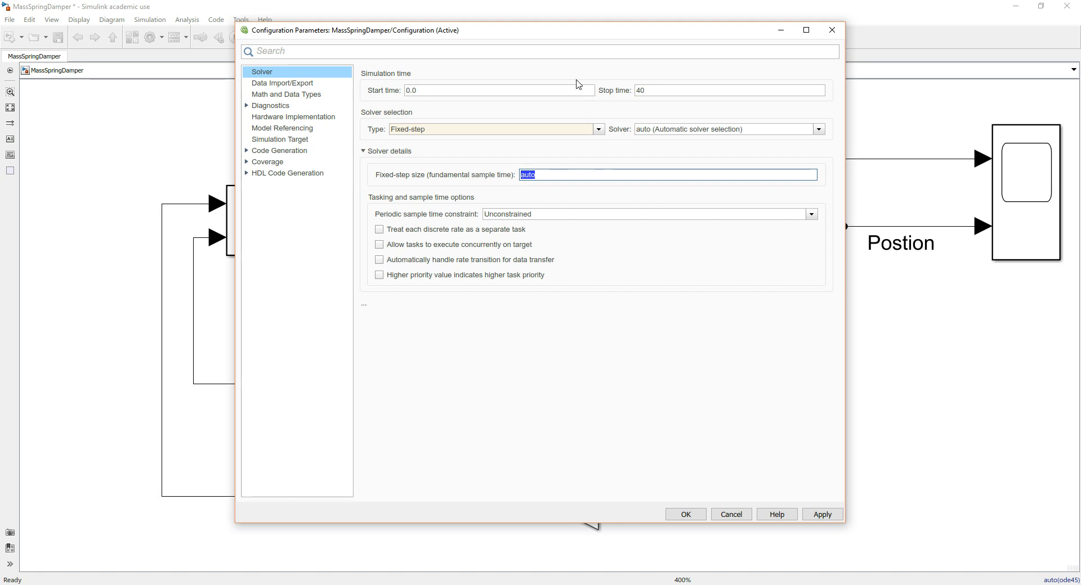
Try the ode1 (Euler) solver with the automatic fixed-step size, and return to automatic solver selection
{"action": "left_click", "coordinate": [818, 130]}
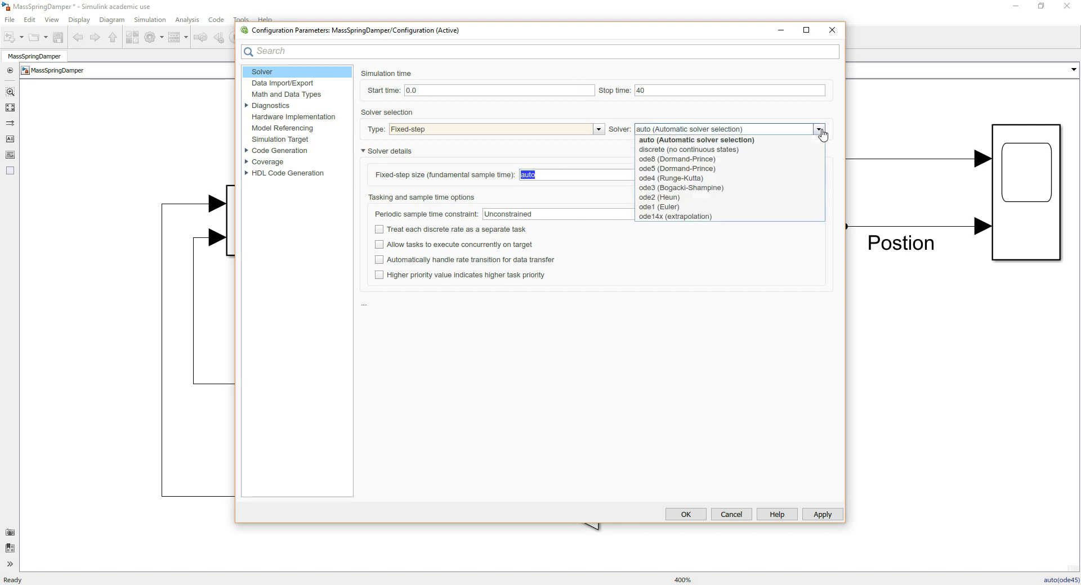
{"action": "left_click", "coordinate": [778, 207]}
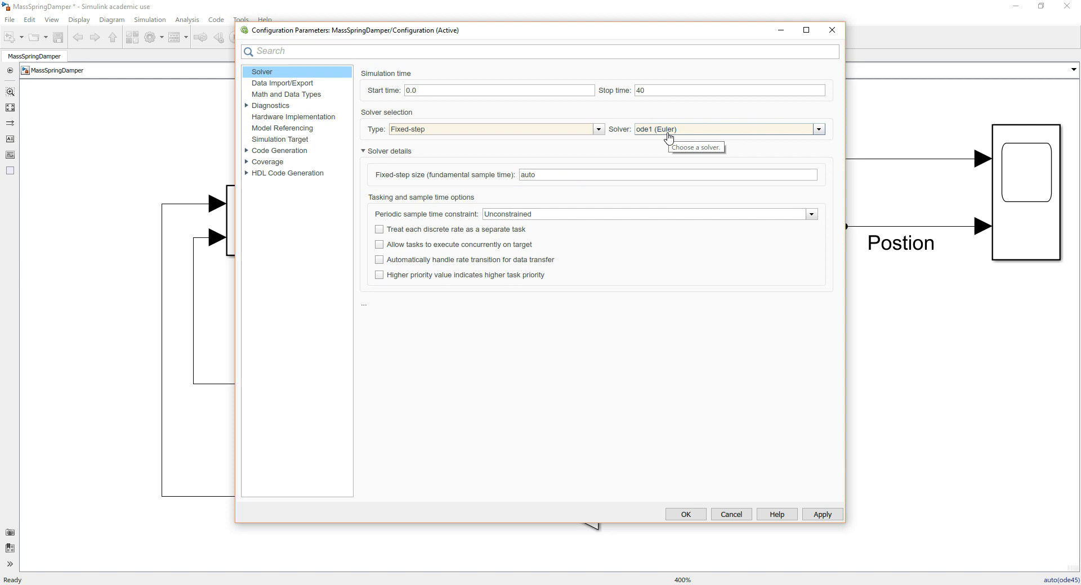
{"action": "double_click", "coordinate": [543, 174]}
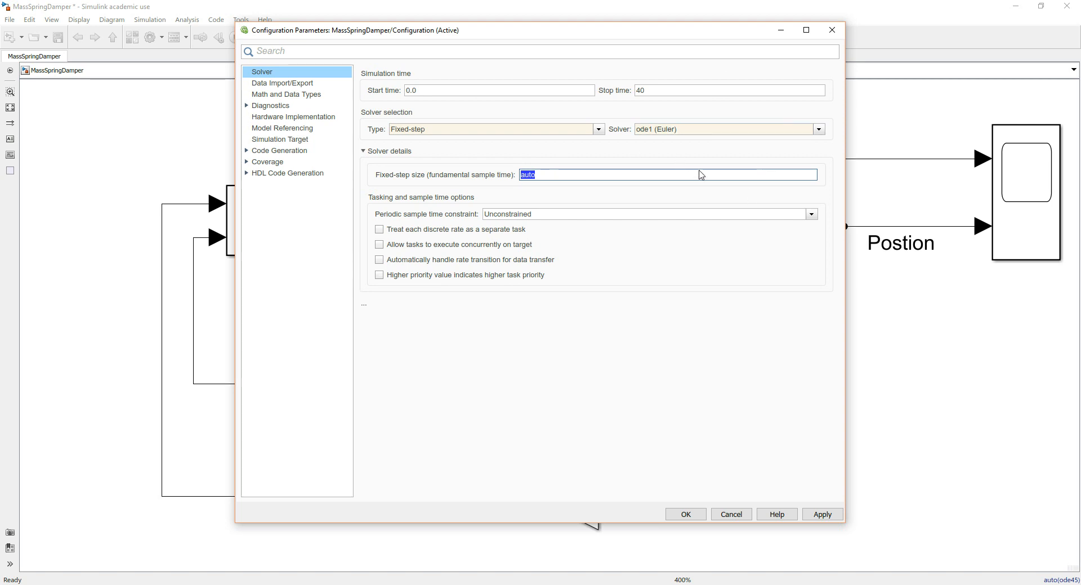
{"action": "left_click", "coordinate": [819, 131]}
{"action": "left_click", "coordinate": [811, 141]}
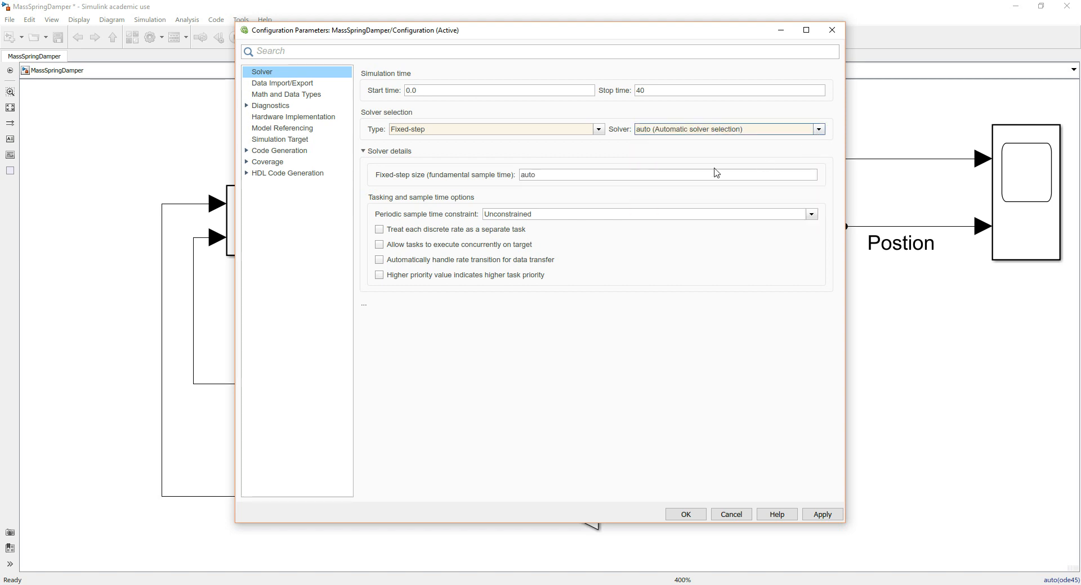
Set the solver type to Variable-step and shift the Configuration Parameters dialog slightly up and to the right
{"action": "left_click", "coordinate": [599, 131]}
{"action": "left_click", "coordinate": [595, 140]}
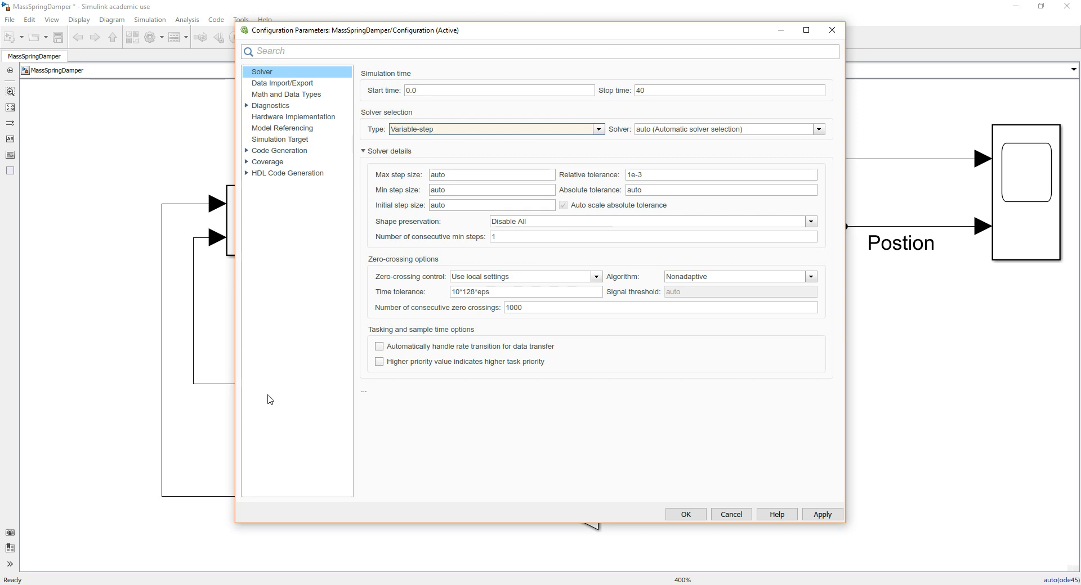
{"action": "left_click_drag", "start_coordinate": [423, 28], "coordinate": [454, 13]}
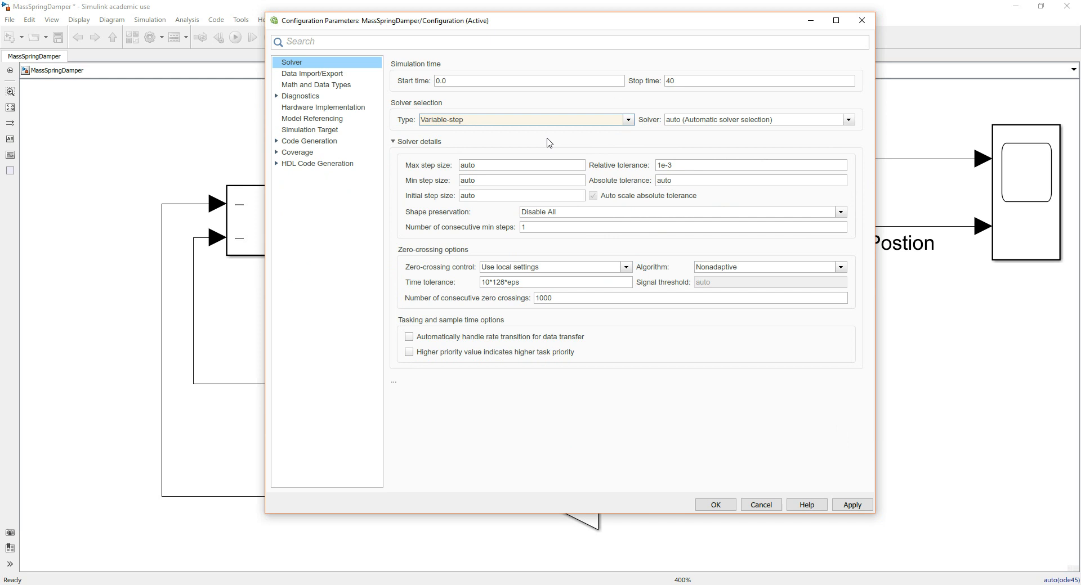
Set the variable-step solver's relative tolerance to 1e-5
{"action": "double_click", "coordinate": [676, 164]}
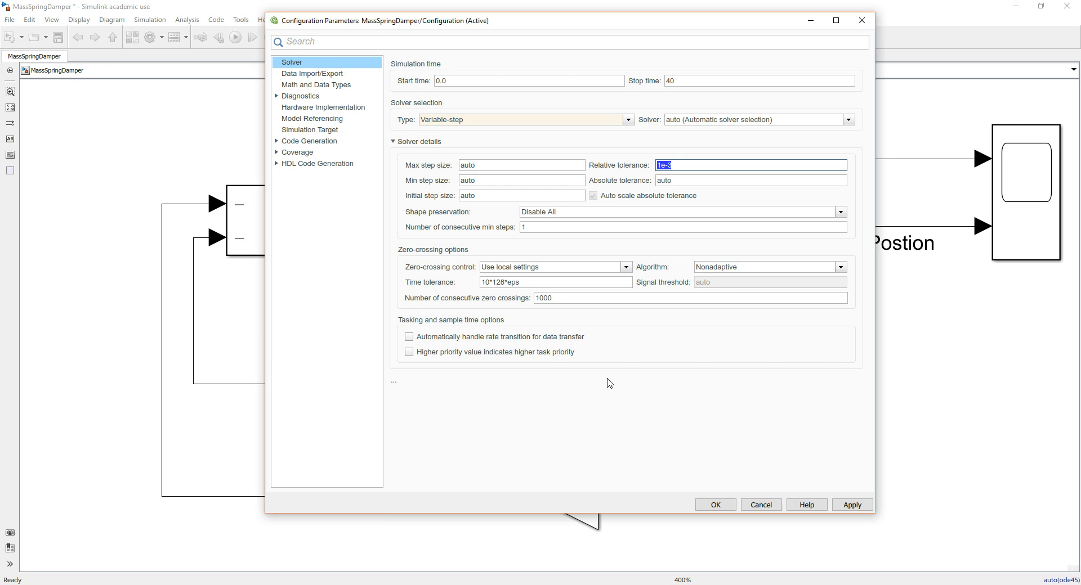
{"action": "left_click", "coordinate": [688, 166]}
{"action": "key", "text": "BackSpace"}
{"action": "type", "text": "5"}
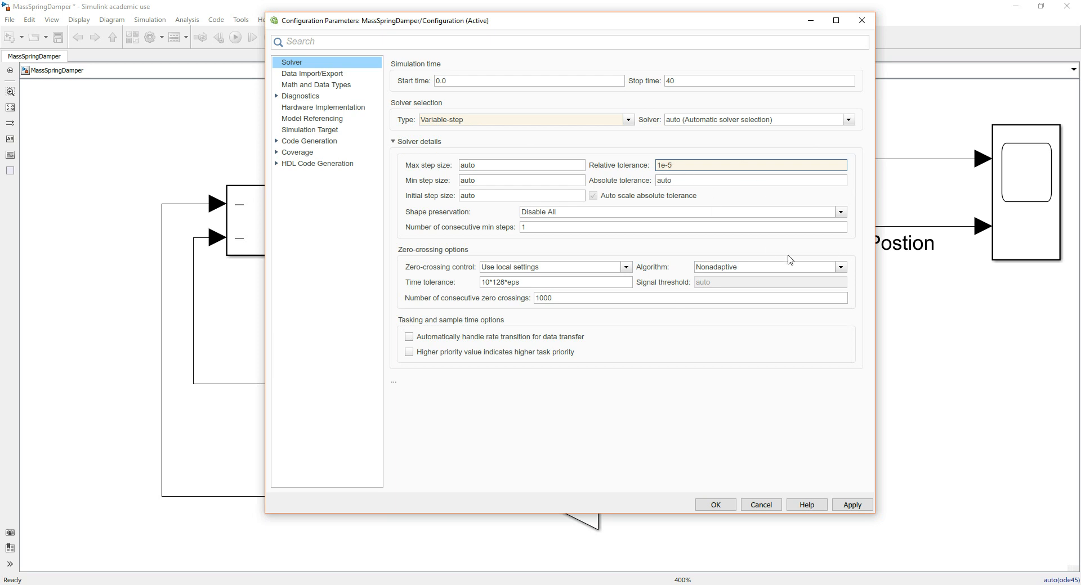
Apply the solver settings, run the simulation, and open the Scope results in a maximized window
{"action": "left_click", "coordinate": [852, 505]}
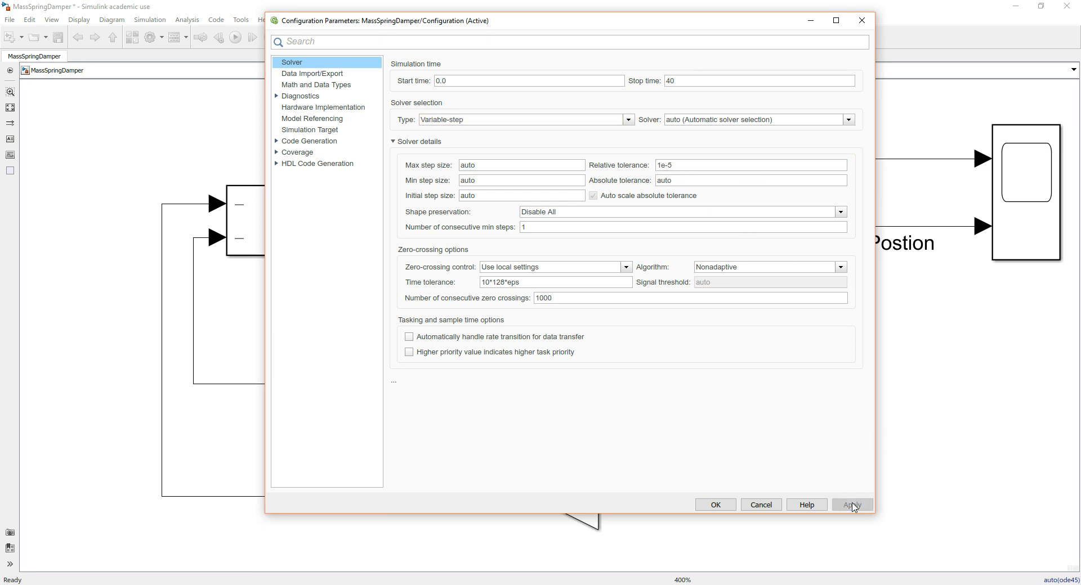
{"action": "left_click", "coordinate": [718, 507]}
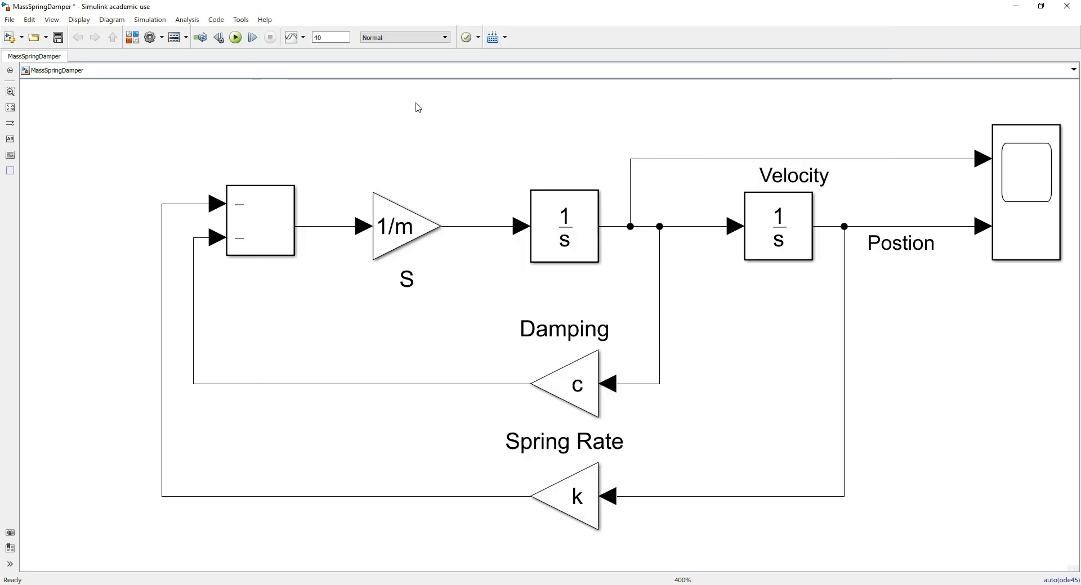
{"action": "left_click", "coordinate": [236, 37]}
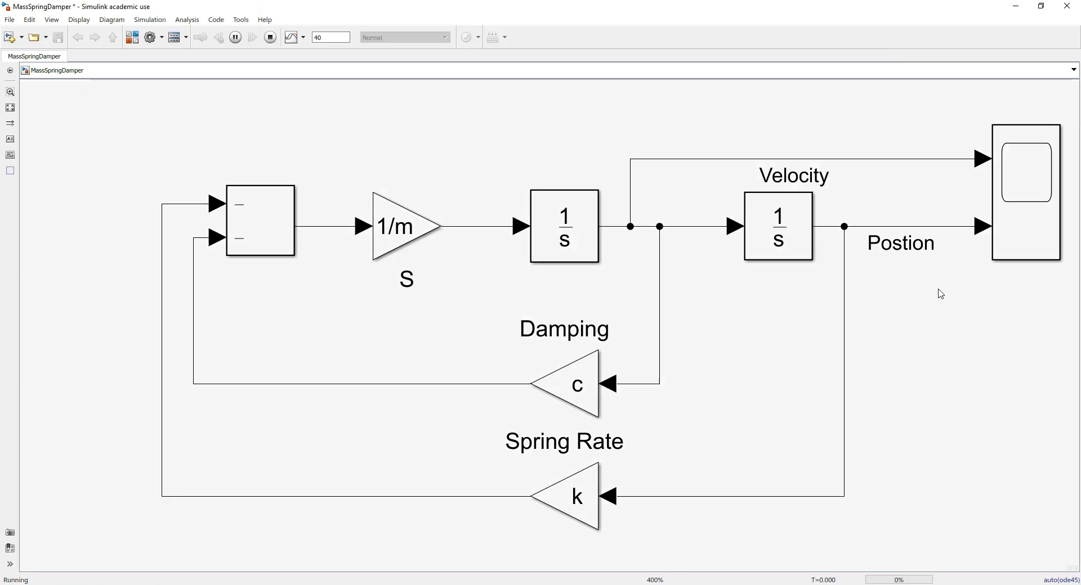
{"action": "double_click", "coordinate": [1033, 220]}
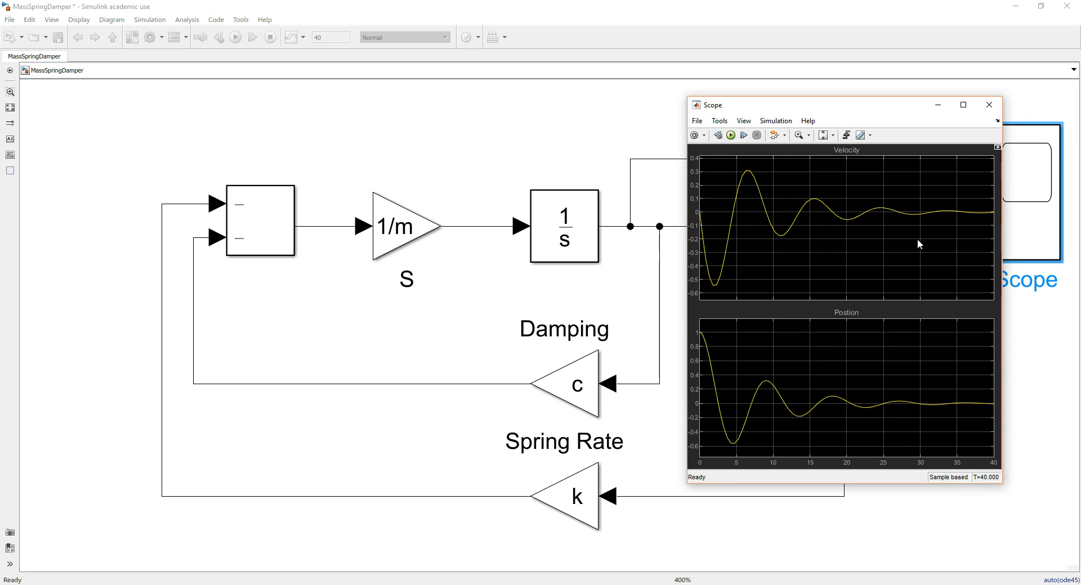
{"action": "left_click", "coordinate": [963, 105]}
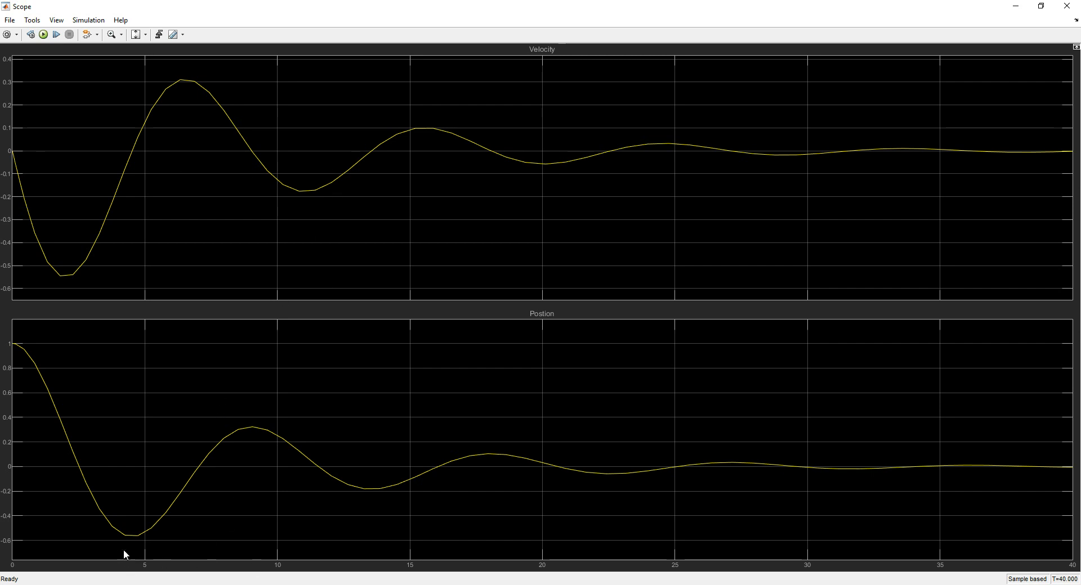
Zoom the Scope along the time axis and then the Y-axis to inspect the first trough of the Velocity curve
{"action": "left_click", "coordinate": [122, 35]}
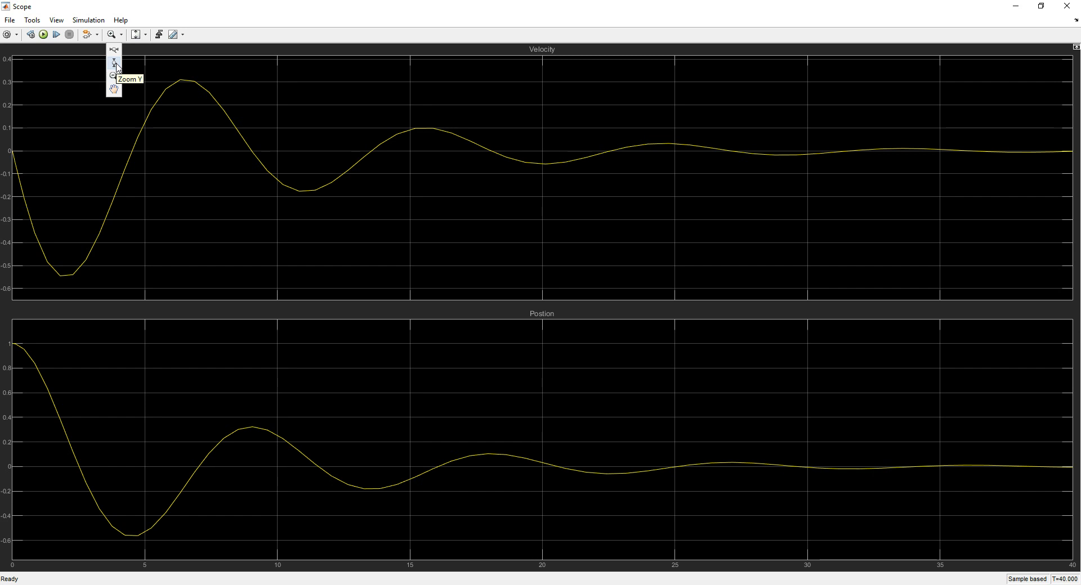
{"action": "left_click", "coordinate": [113, 49]}
{"action": "left_click_drag", "start_coordinate": [25, 205], "coordinate": [140, 211]}
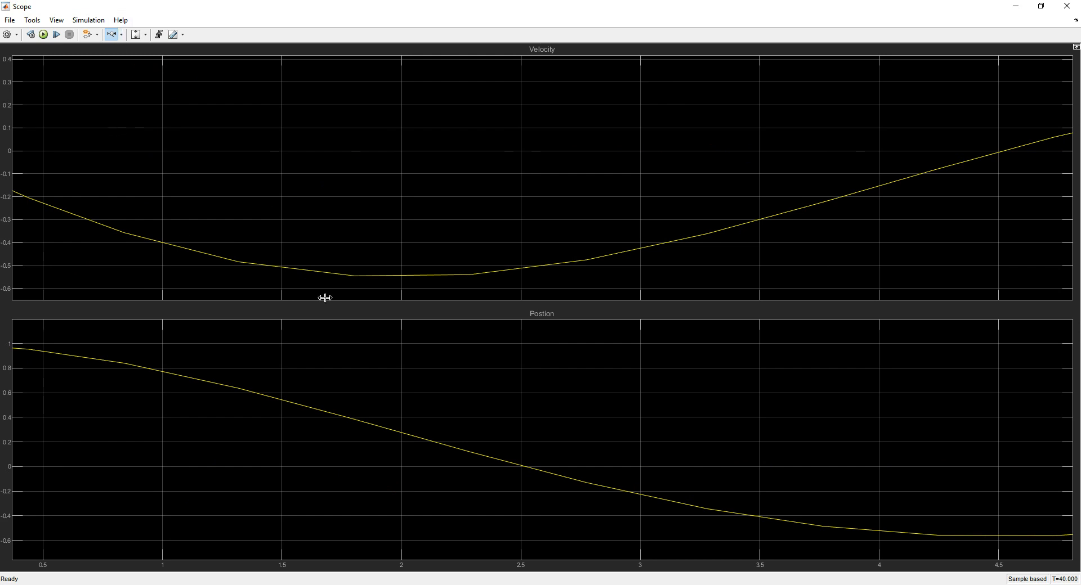
{"action": "left_click_drag", "start_coordinate": [315, 243], "coordinate": [576, 287]}
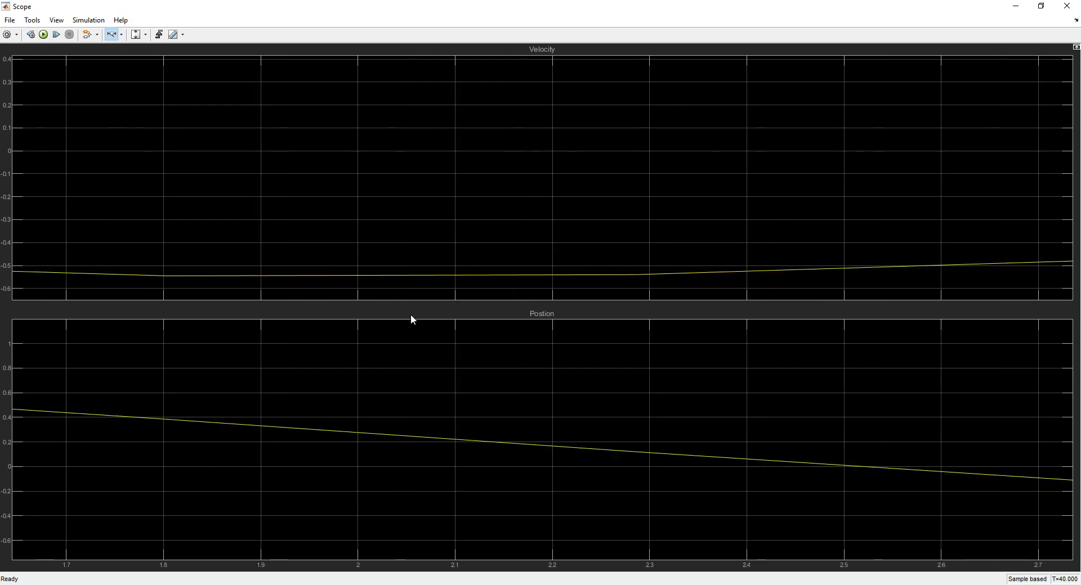
{"action": "left_click", "coordinate": [121, 36]}
{"action": "left_click", "coordinate": [116, 62]}
{"action": "left_click_drag", "start_coordinate": [594, 266], "coordinate": [598, 285]}
{"action": "left_click_drag", "start_coordinate": [521, 155], "coordinate": [524, 192]}
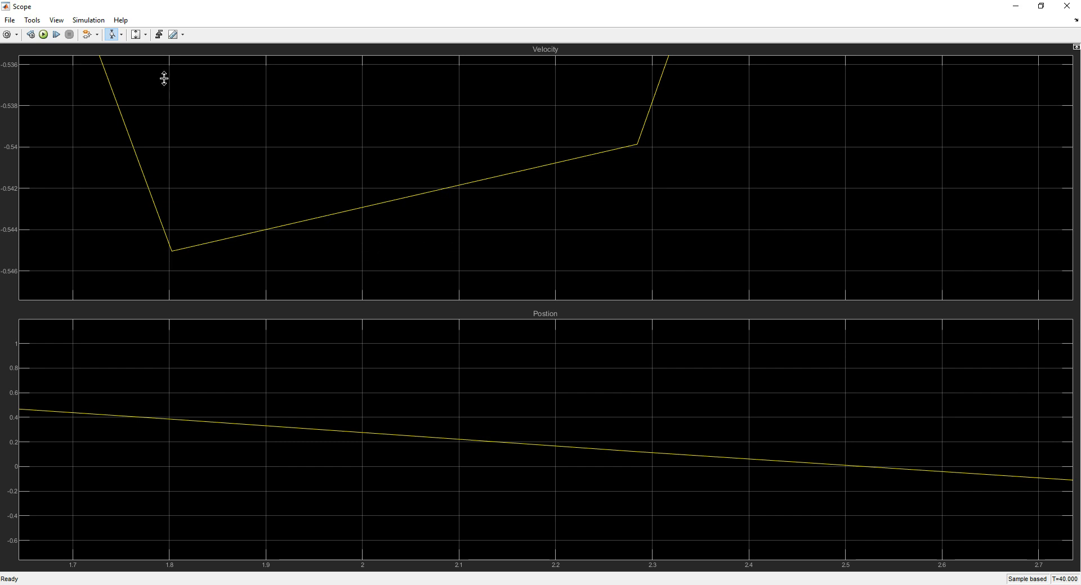
Rescale both Scope axes to show the complete velocity and position curves, and close the Scope
{"action": "left_click", "coordinate": [145, 34]}
{"action": "left_click", "coordinate": [141, 67]}
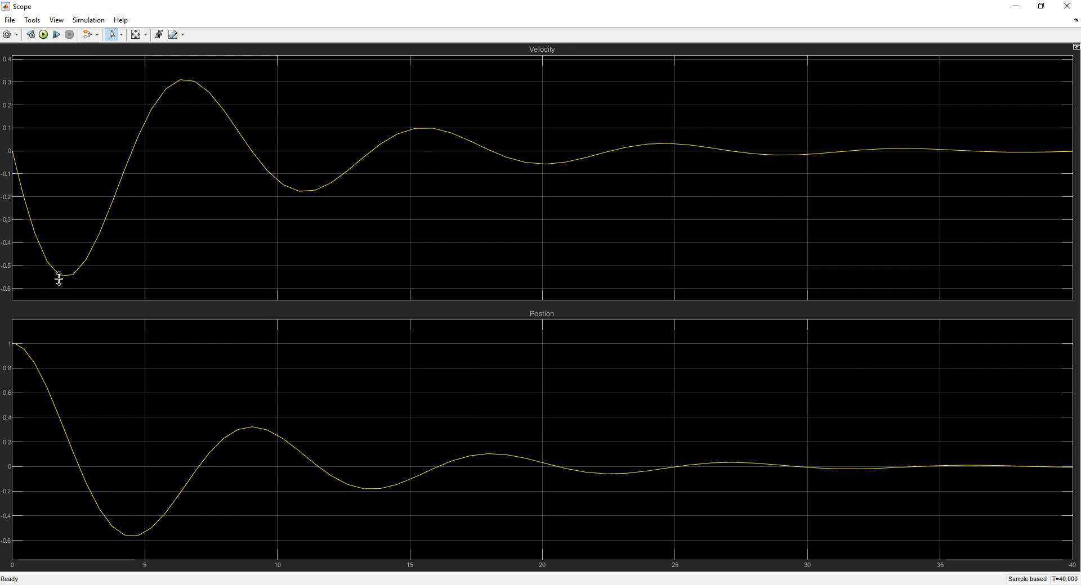
{"action": "left_click_drag", "start_coordinate": [612, 6], "coordinate": [550, 153]}
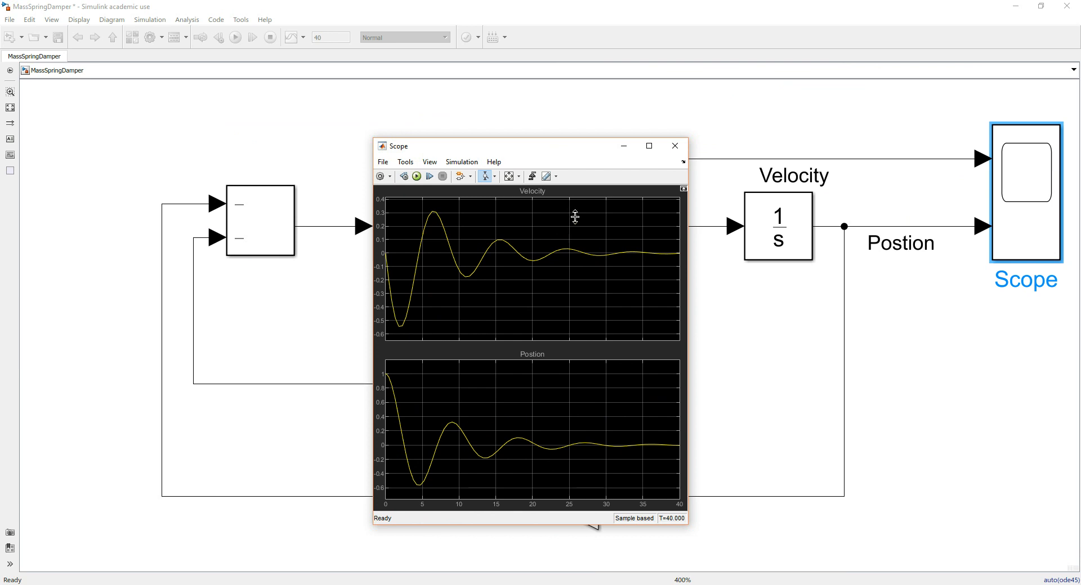
{"action": "left_click", "coordinate": [649, 146]}
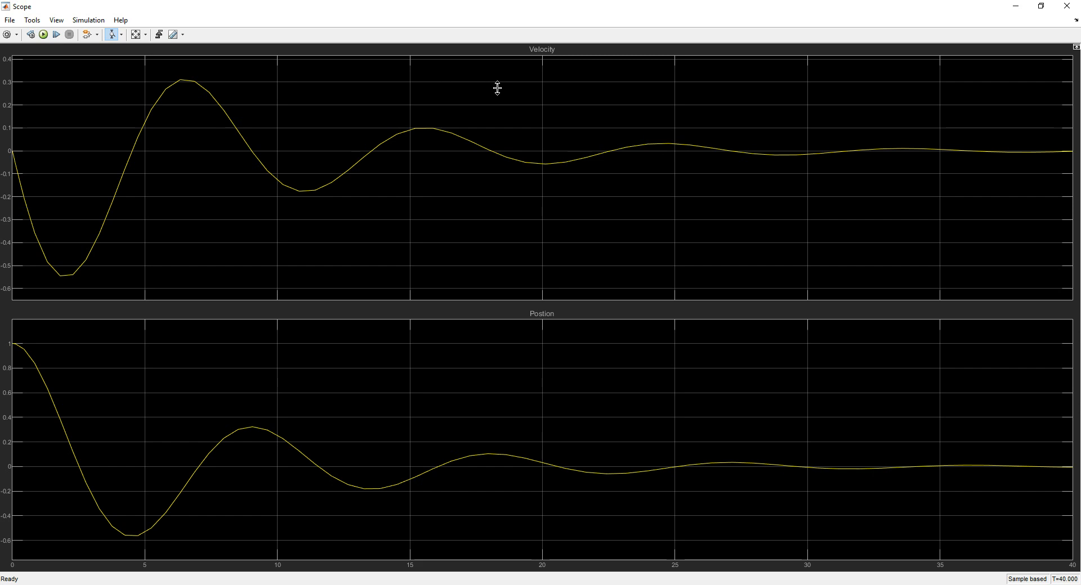
{"action": "left_click_drag", "start_coordinate": [610, 3], "coordinate": [619, 78]}
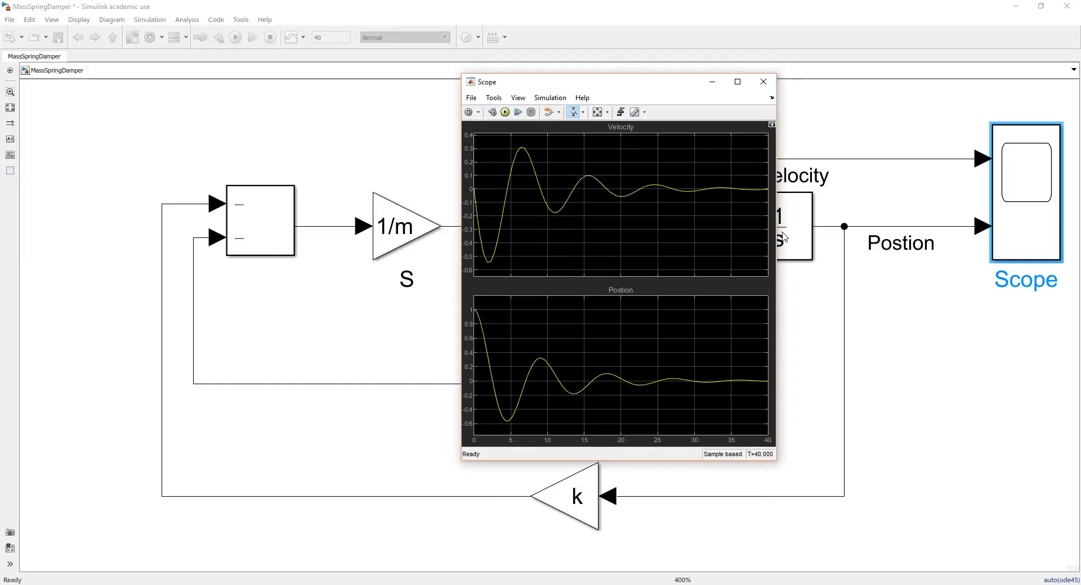
{"action": "left_click", "coordinate": [769, 88]}
{"action": "left_click", "coordinate": [944, 325]}
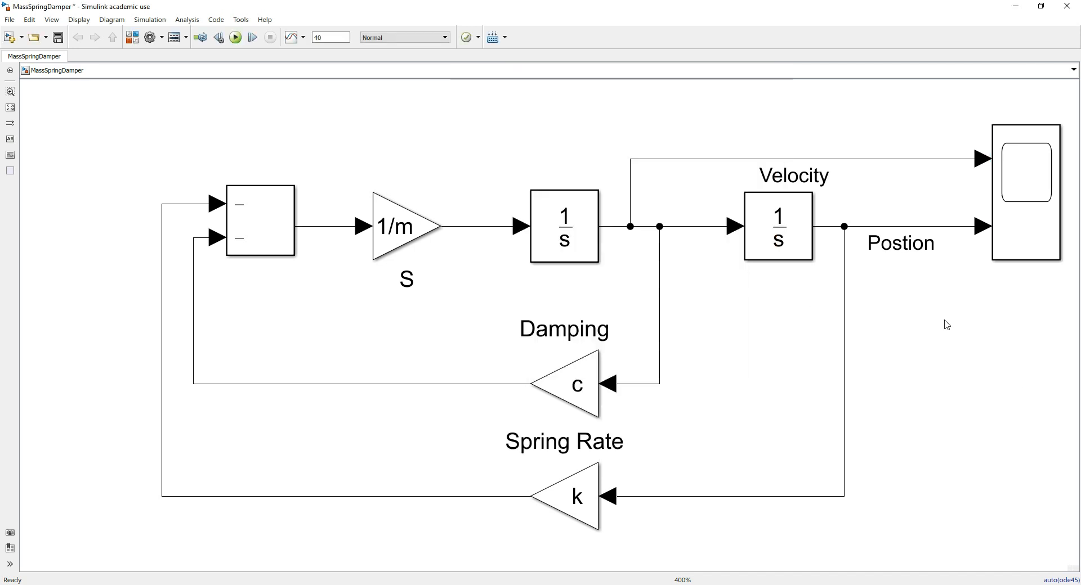
Arrange the Simulink Library Browser and the MassSpringDamper model side by side with the whole diagram fitted to view
{"action": "mouse_move", "coordinate": [539, 584]}
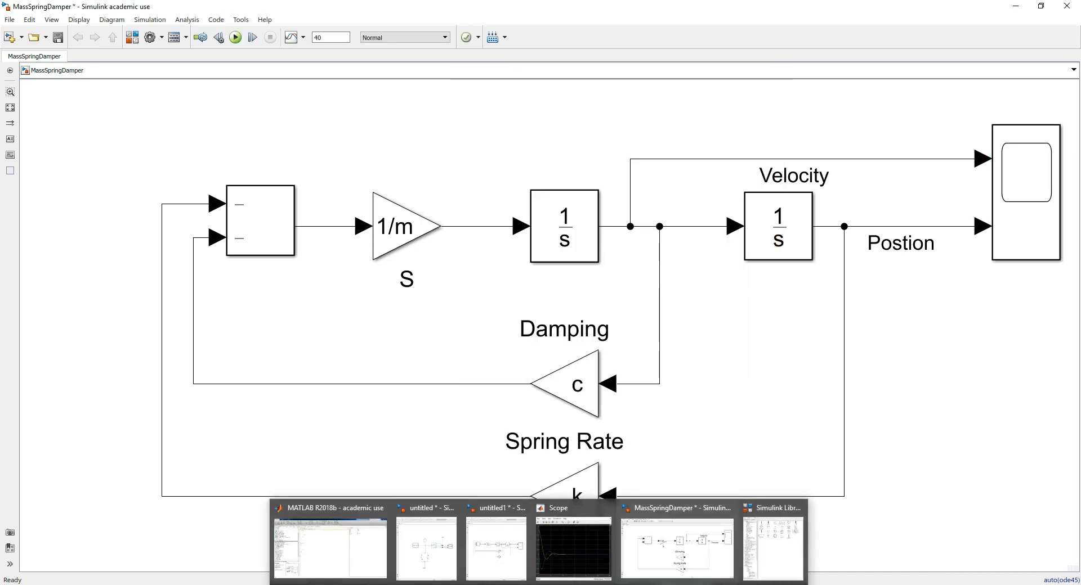
{"action": "left_click", "coordinate": [788, 540]}
{"action": "left_click_drag", "start_coordinate": [704, 6], "coordinate": [694, 41]}
{"action": "key", "text": "super+Right"}
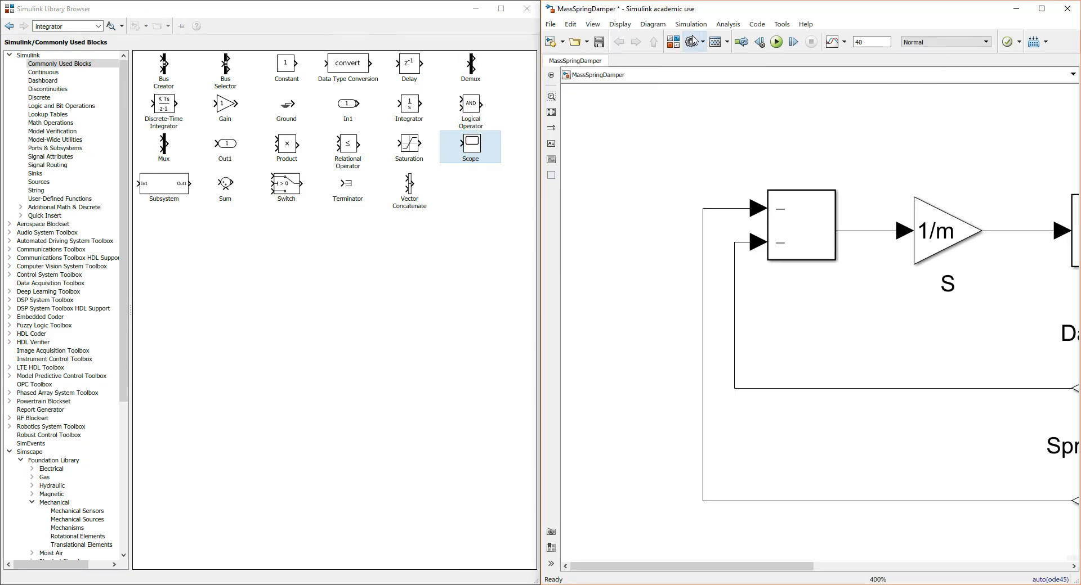
{"action": "key", "text": "space"}
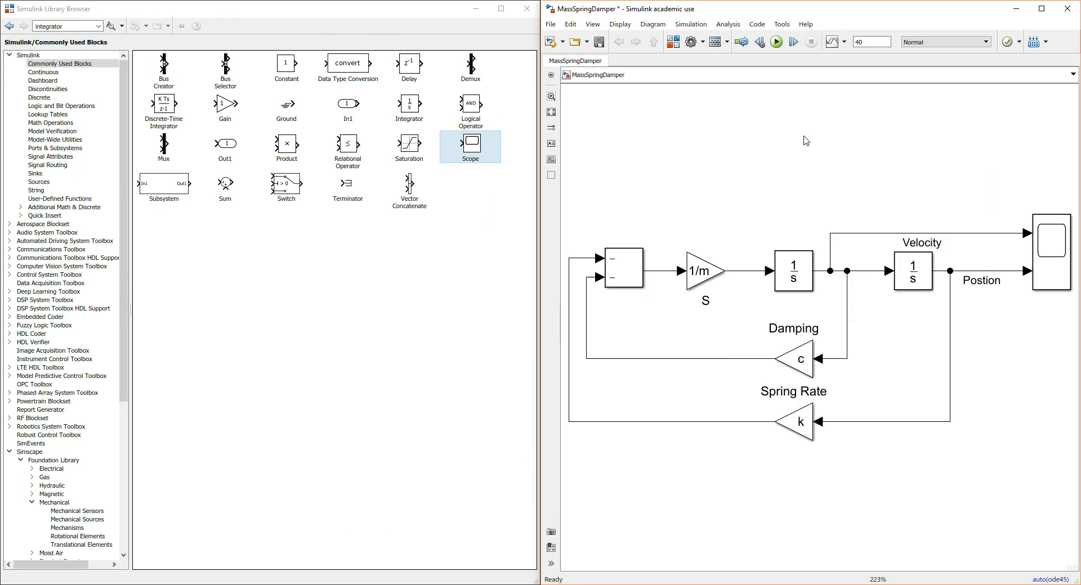
Search the block library for "workspace" and add a Simulink To Workspace block below the Scope with the variable name Pos
{"action": "left_click", "coordinate": [337, 272]}
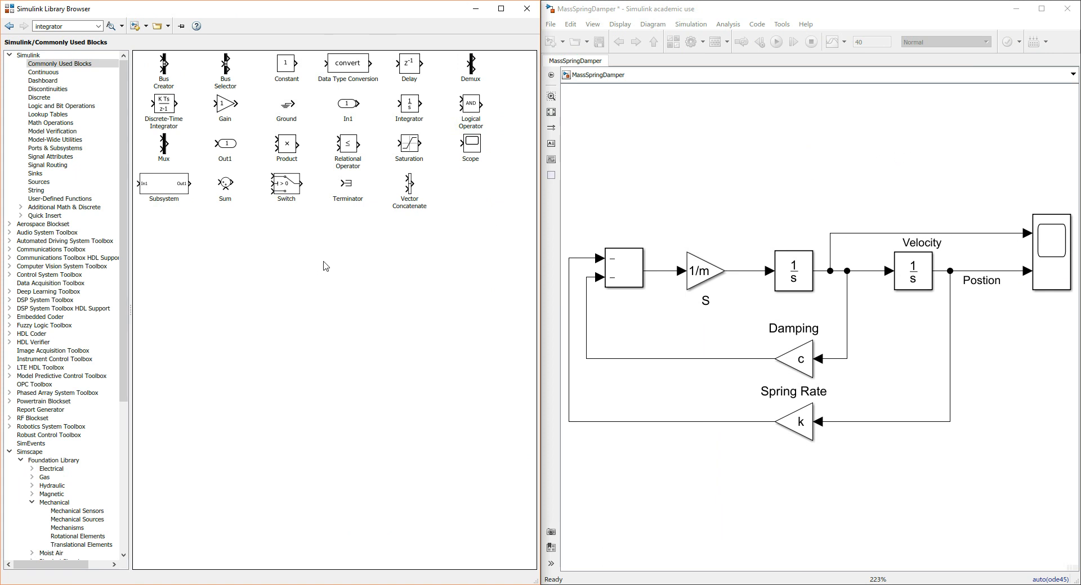
{"action": "left_click", "coordinate": [78, 26]}
{"action": "type", "text": "work"}
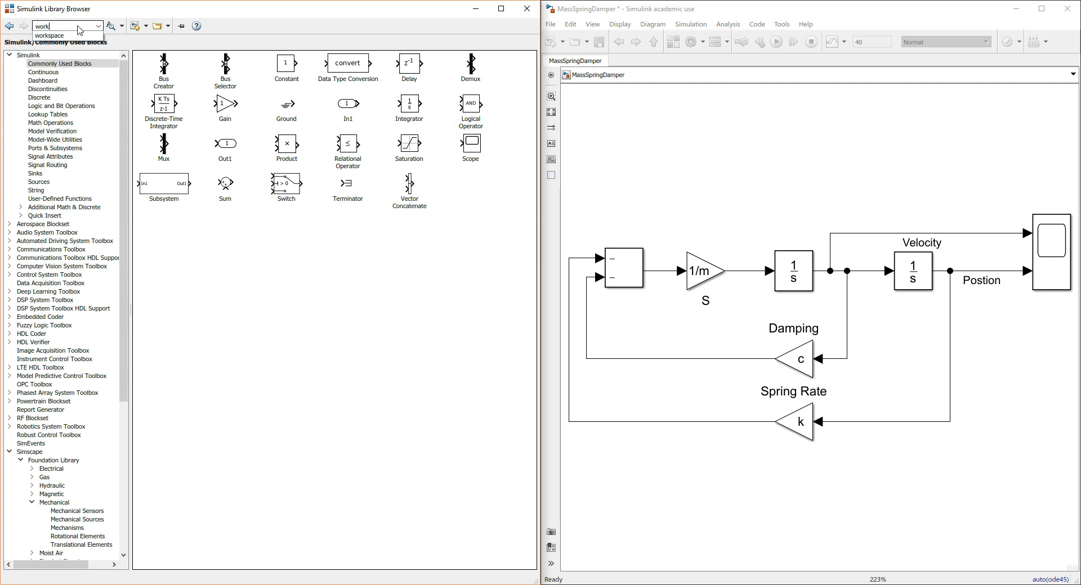
{"action": "key", "text": "Return"}
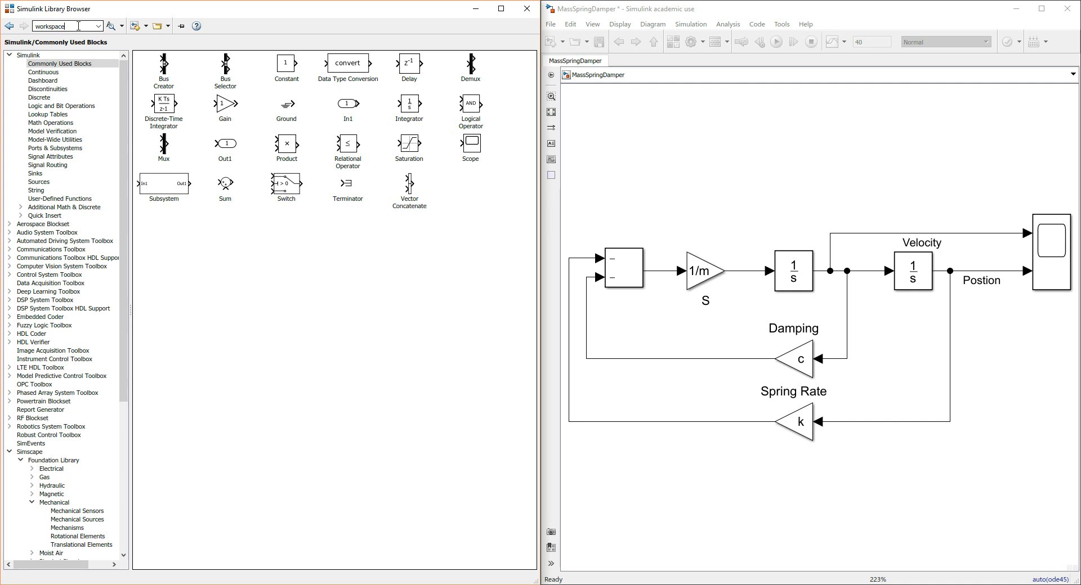
{"action": "left_click", "coordinate": [109, 28]}
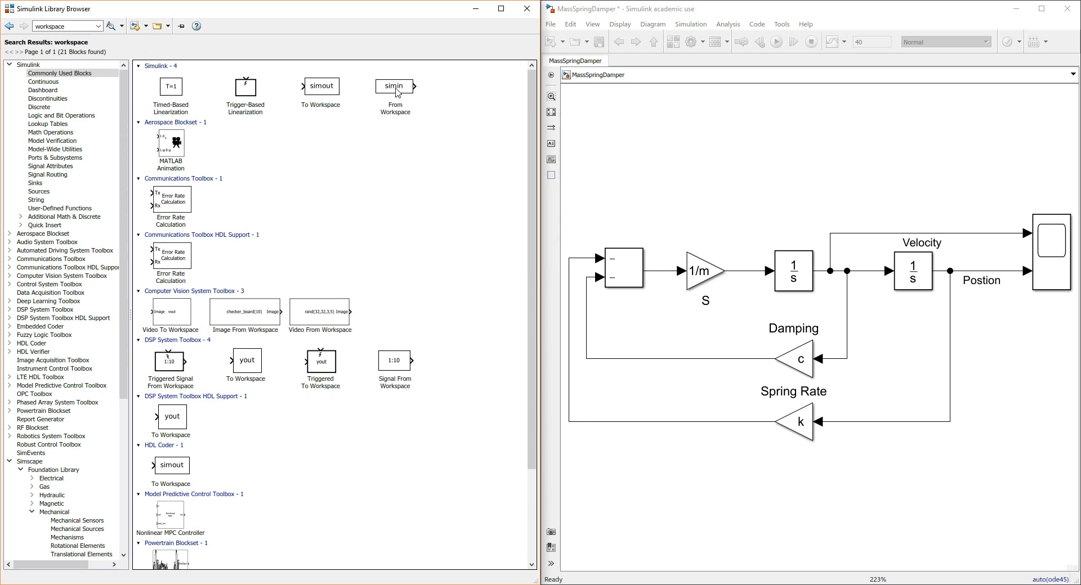
{"action": "mouse_move", "coordinate": [398, 91]}
{"action": "left_click_drag", "start_coordinate": [322, 93], "coordinate": [1033, 347]}
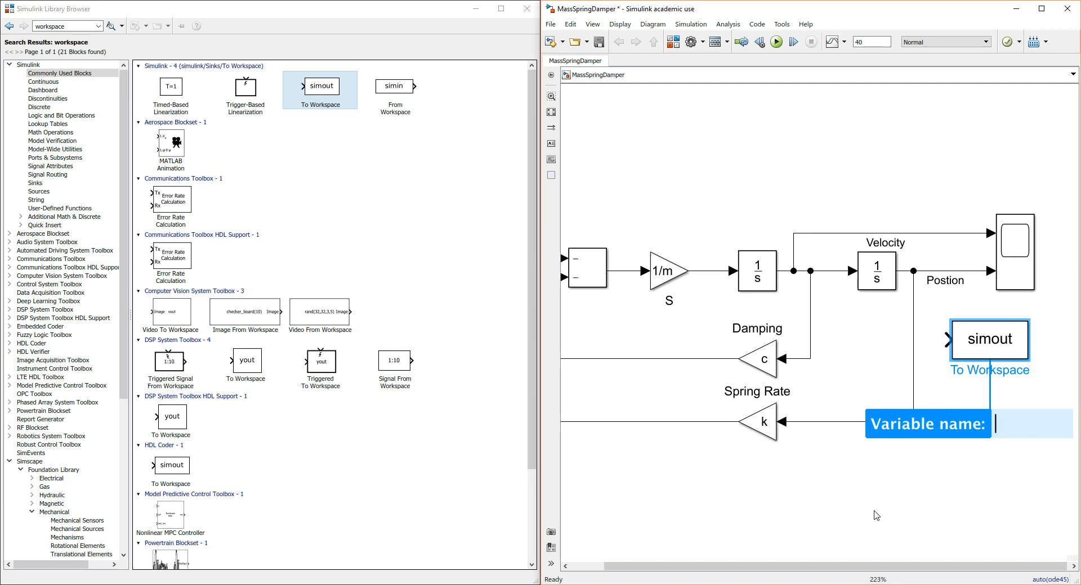
{"action": "type", "text": "Pos"}
{"action": "key", "text": "Return"}
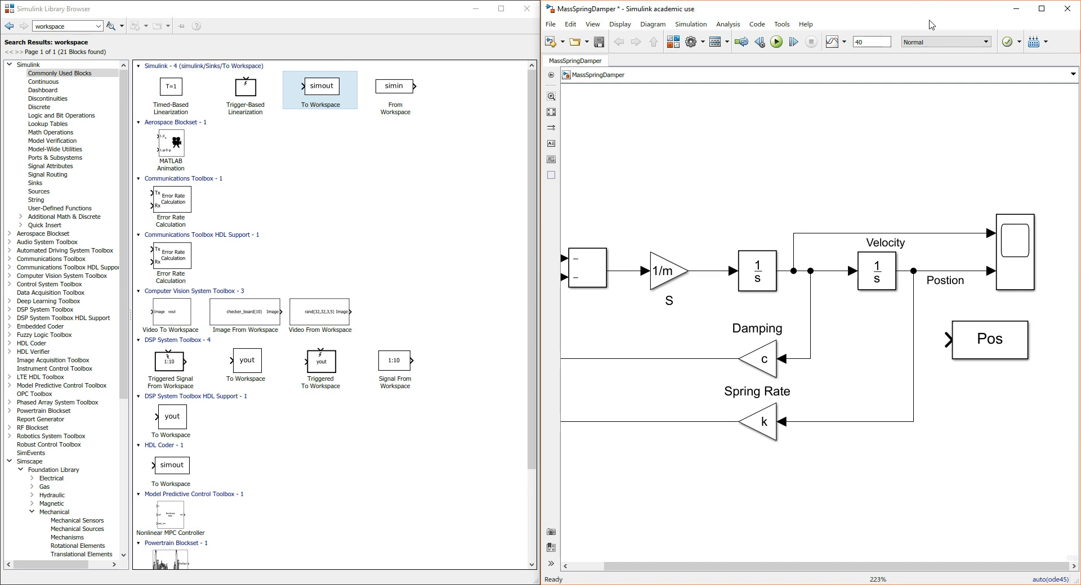
Maximize the model window, move the Pos block directly beneath the Scope, and branch the position signal into its input
{"action": "left_click", "coordinate": [1041, 8]}
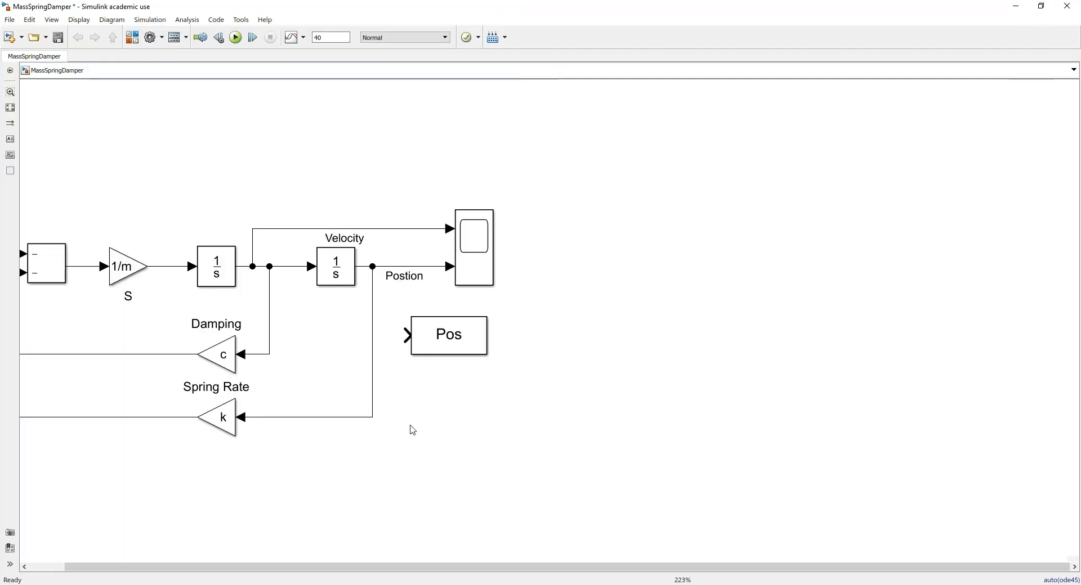
{"action": "scroll", "coordinate": [400, 374], "scroll_direction": "down", "scroll_amount": 1}
{"action": "scroll", "coordinate": [383, 349], "scroll_direction": "up", "scroll_amount": 2}
{"action": "left_click", "coordinate": [450, 344]}
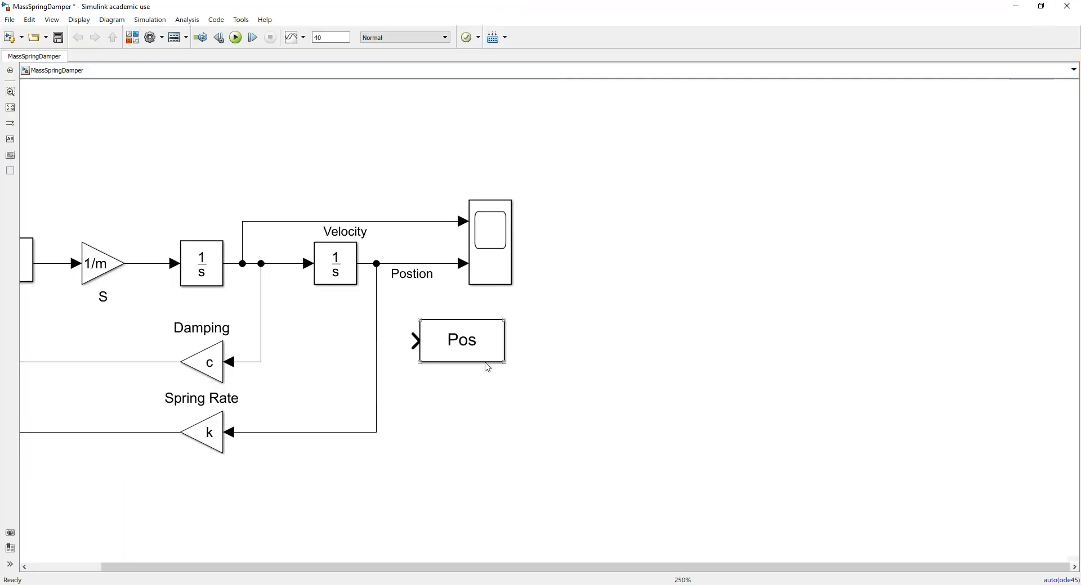
{"action": "left_click_drag", "start_coordinate": [471, 355], "coordinate": [520, 341]}
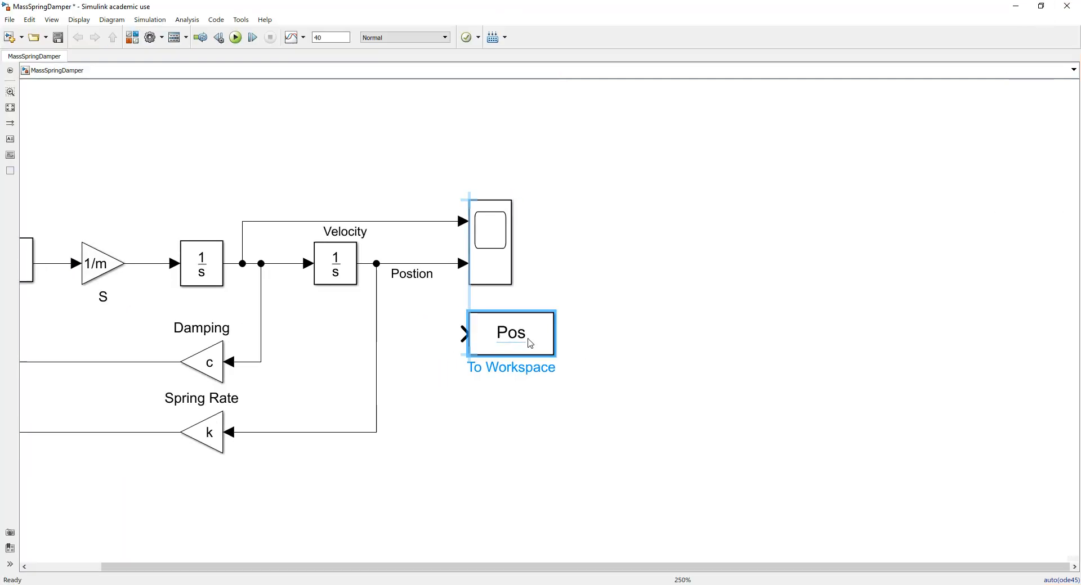
{"action": "left_click", "coordinate": [530, 400]}
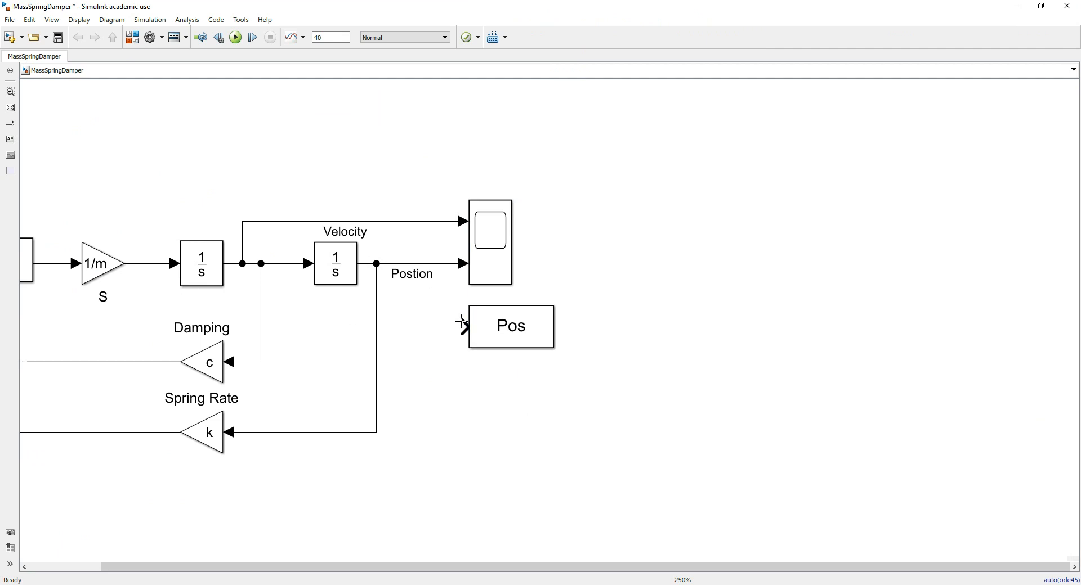
{"action": "left_click_drag", "start_coordinate": [463, 325], "coordinate": [440, 263]}
Examine the Pos block's parameters, including its variable name and save format, and close the dialog
{"action": "left_click", "coordinate": [528, 322]}
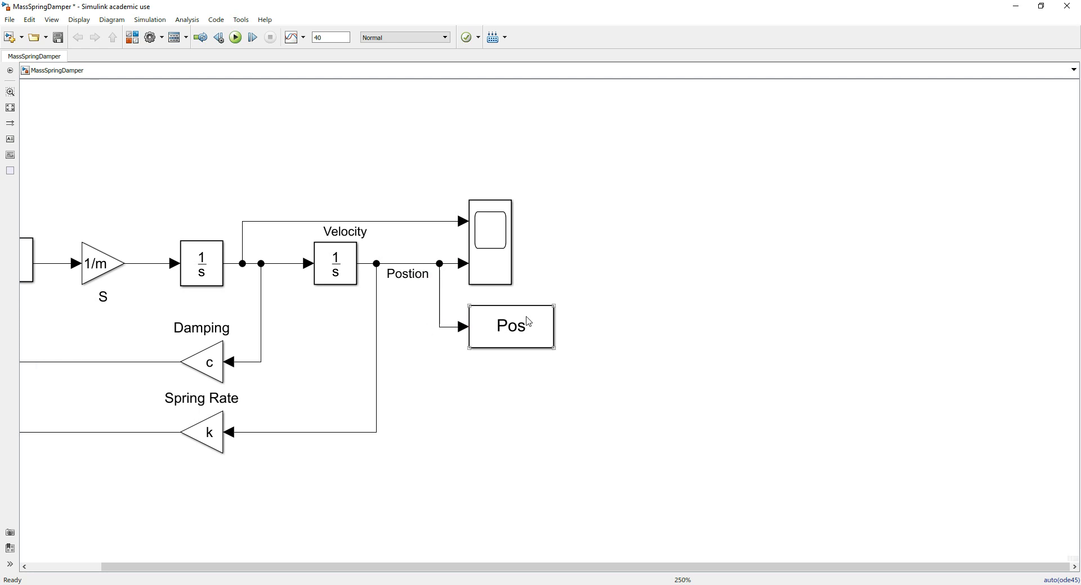
{"action": "double_click", "coordinate": [528, 322]}
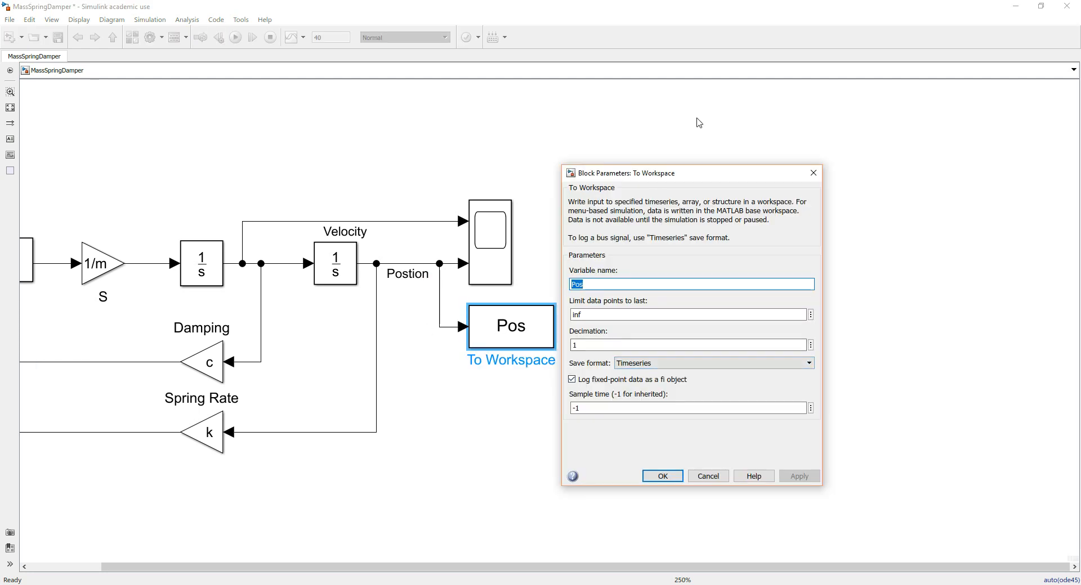
{"action": "left_click_drag", "start_coordinate": [723, 182], "coordinate": [668, 130]}
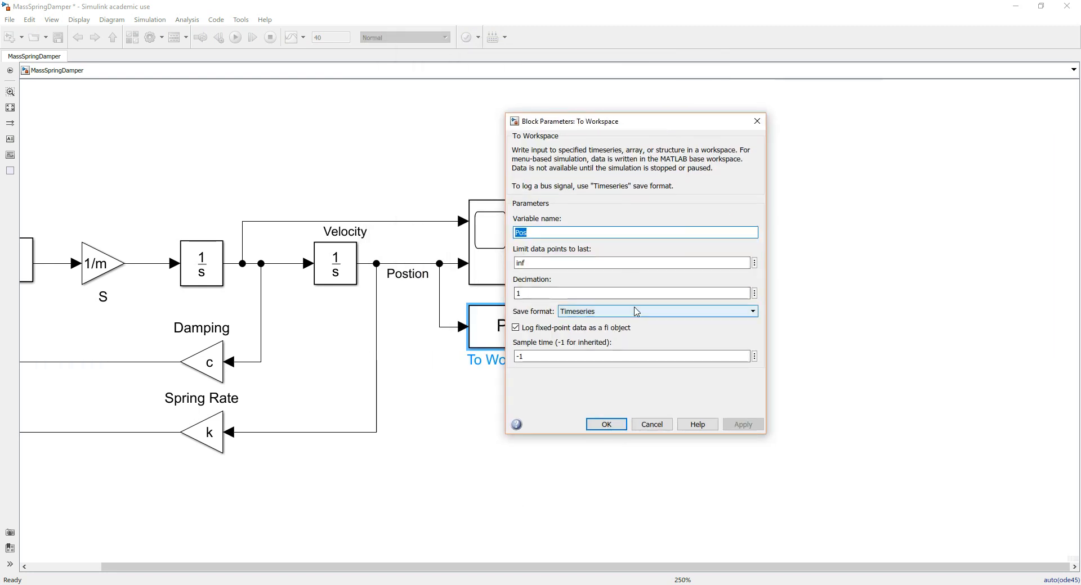
{"action": "left_click", "coordinate": [609, 423]}
Arrange the model and the main MATLAB window side by side with the whole diagram fitted to view
{"action": "left_click_drag", "start_coordinate": [592, 6], "coordinate": [555, 107]}
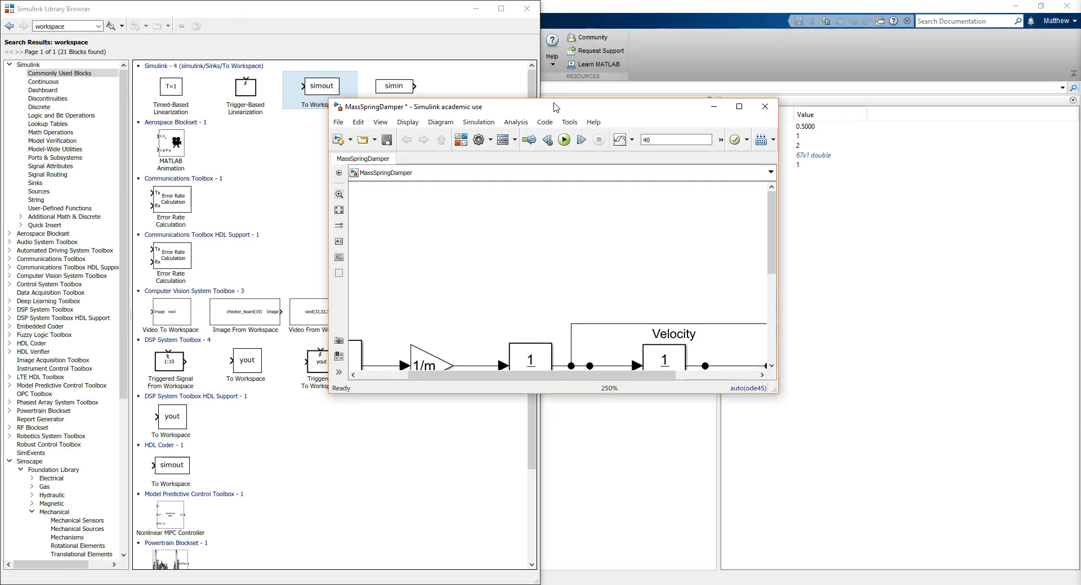
{"action": "key", "text": "super+Left"}
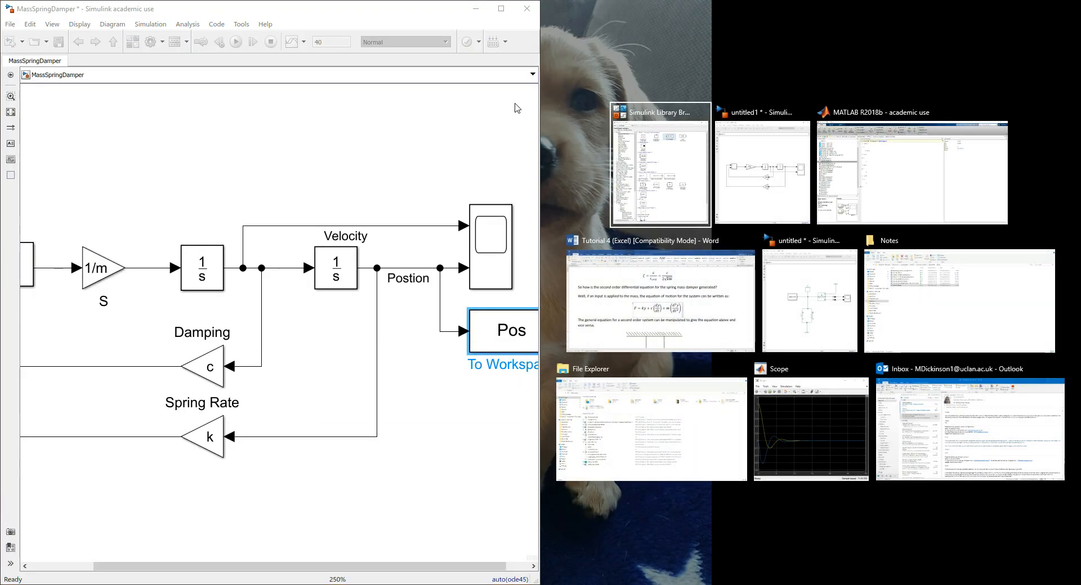
{"action": "left_click", "coordinate": [416, 471]}
{"action": "key", "text": "space"}
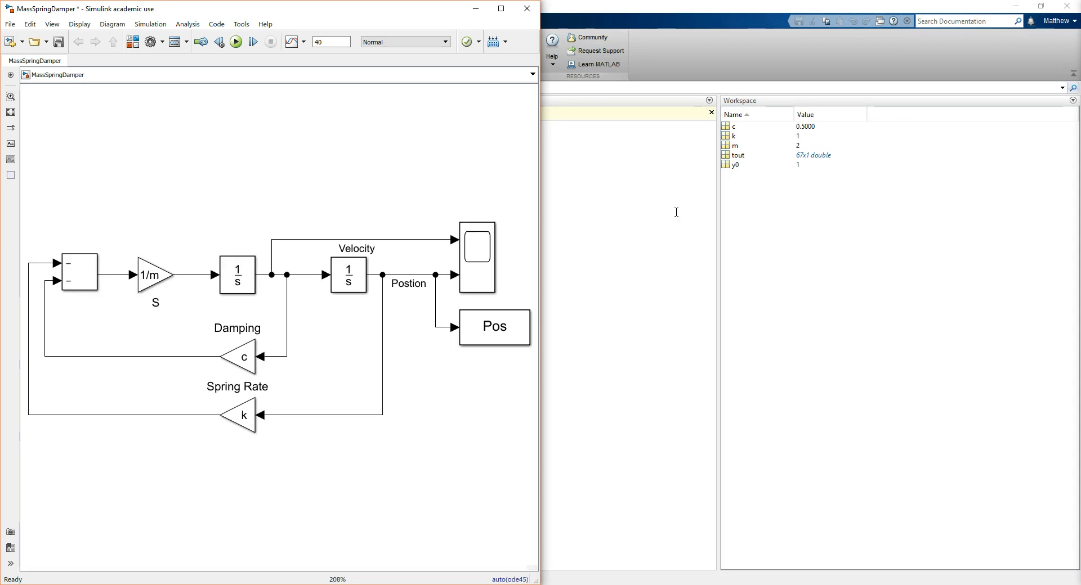
{"action": "left_click", "coordinate": [739, 5]}
{"action": "double_click", "coordinate": [739, 5]}
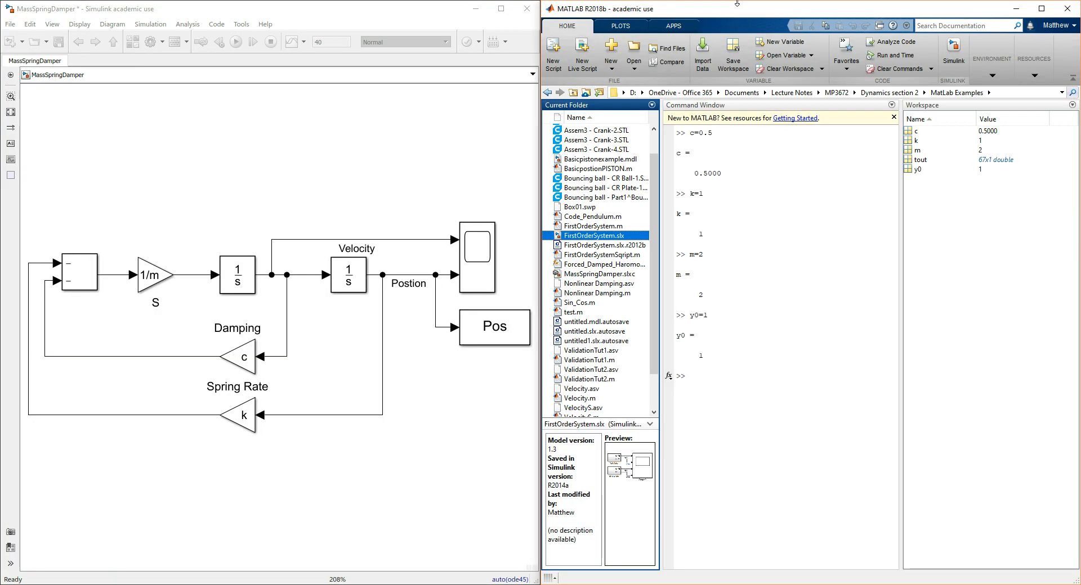
{"action": "left_click", "coordinate": [476, 396]}
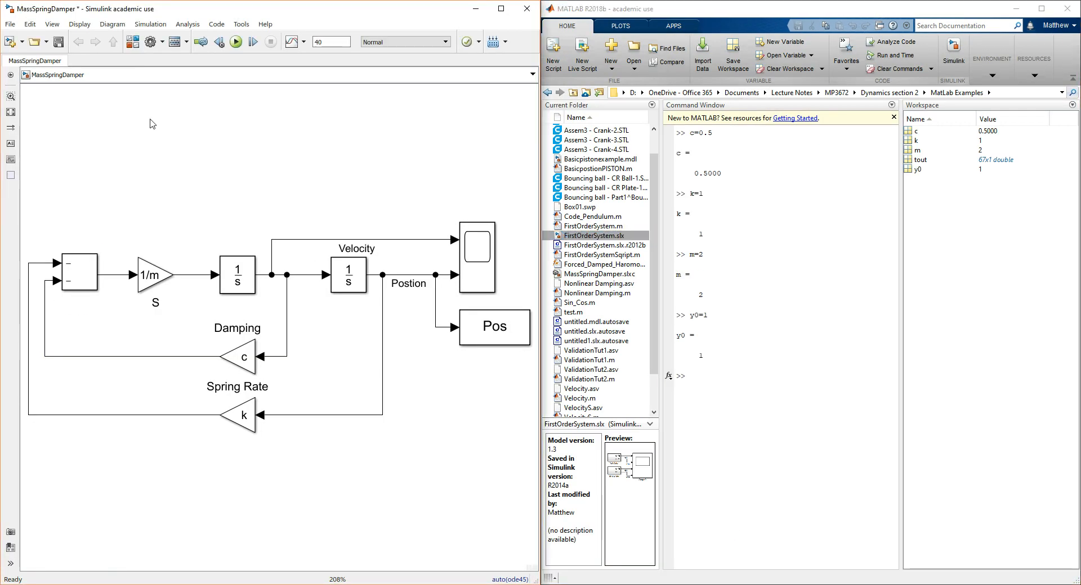
Run the simulation, inspect the Pos timeseries data in the workspace, and close the variable view
{"action": "left_click", "coordinate": [236, 42]}
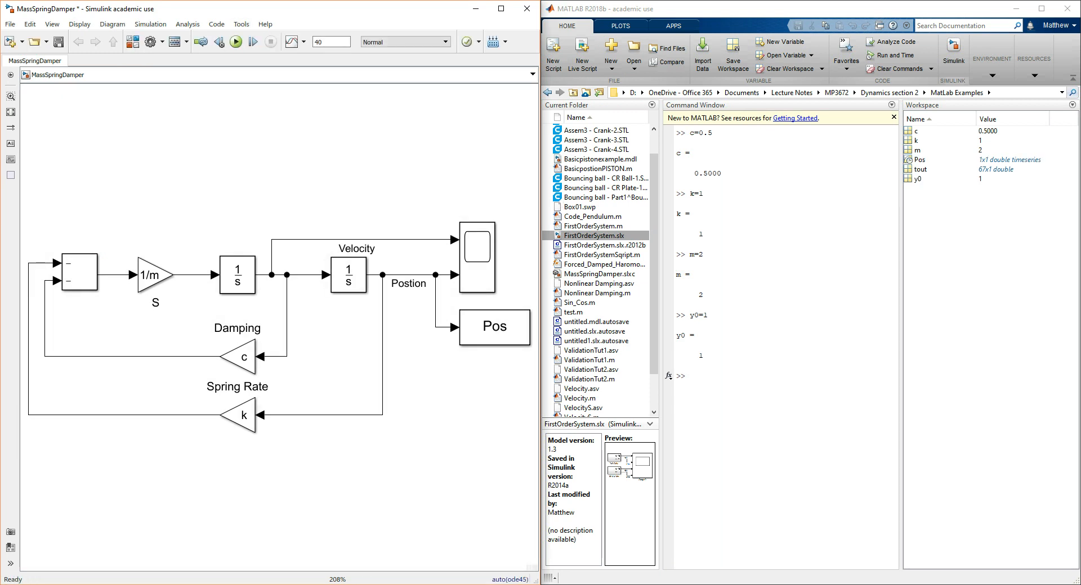
{"action": "double_click", "coordinate": [919, 161]}
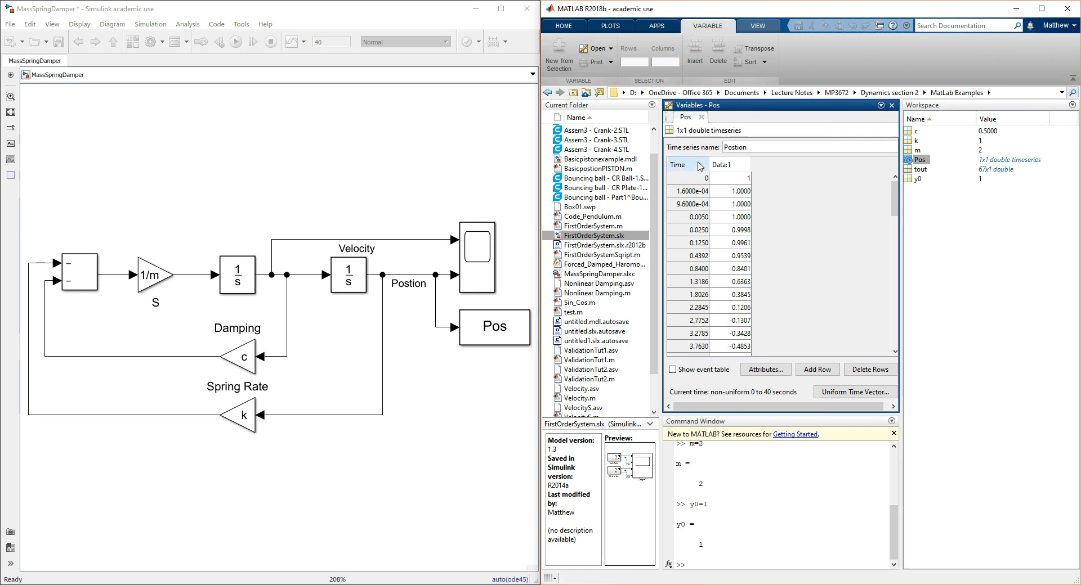
{"action": "left_click", "coordinate": [701, 117]}
{"action": "left_click", "coordinate": [956, 264]}
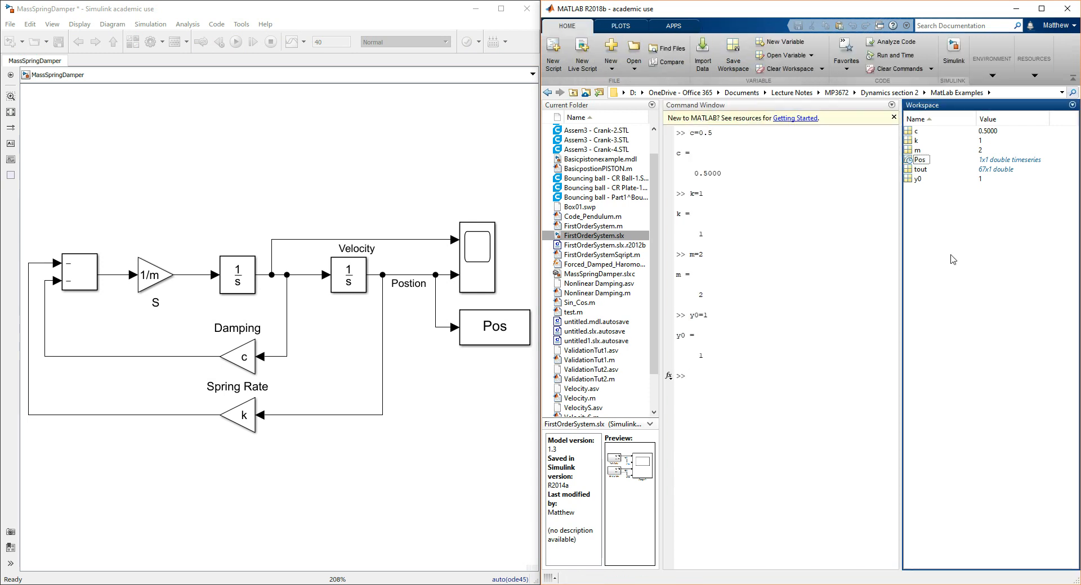
Plot the Pos workspace variable and position its resized figure window clear of the Simulink model
{"action": "left_click", "coordinate": [626, 26]}
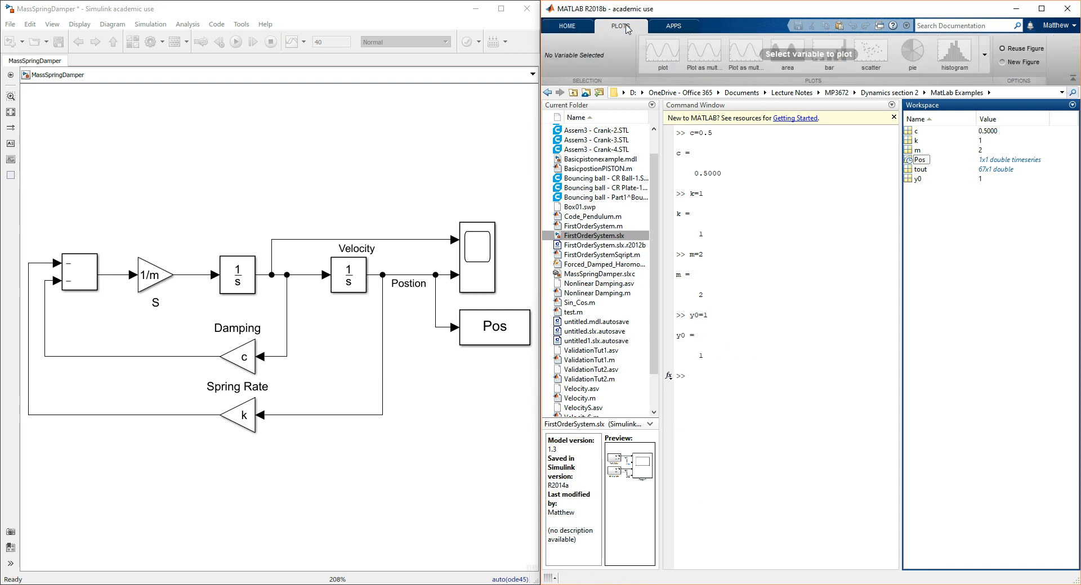
{"action": "left_click", "coordinate": [912, 161]}
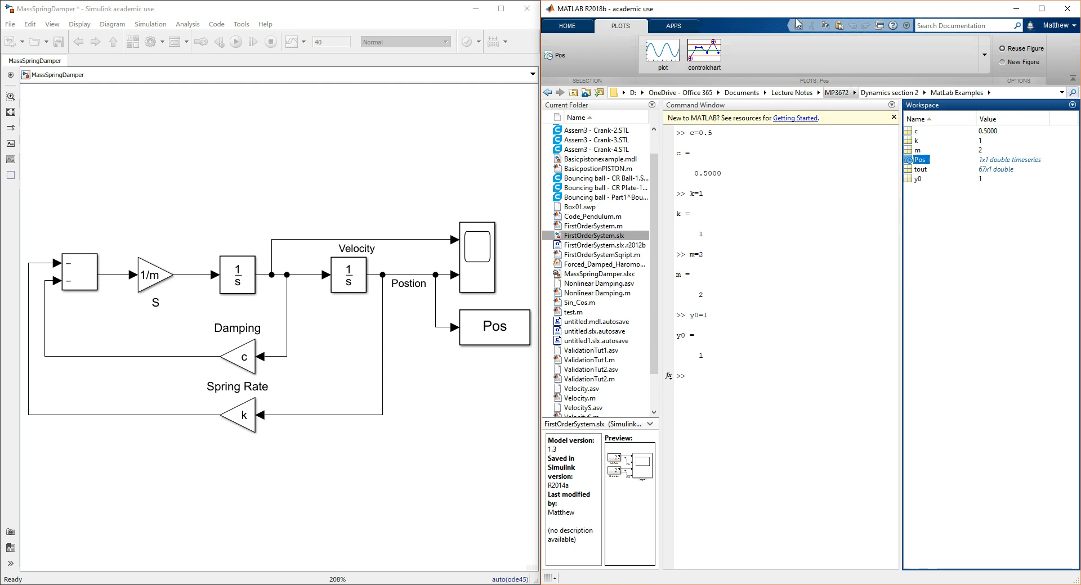
{"action": "left_click", "coordinate": [657, 59]}
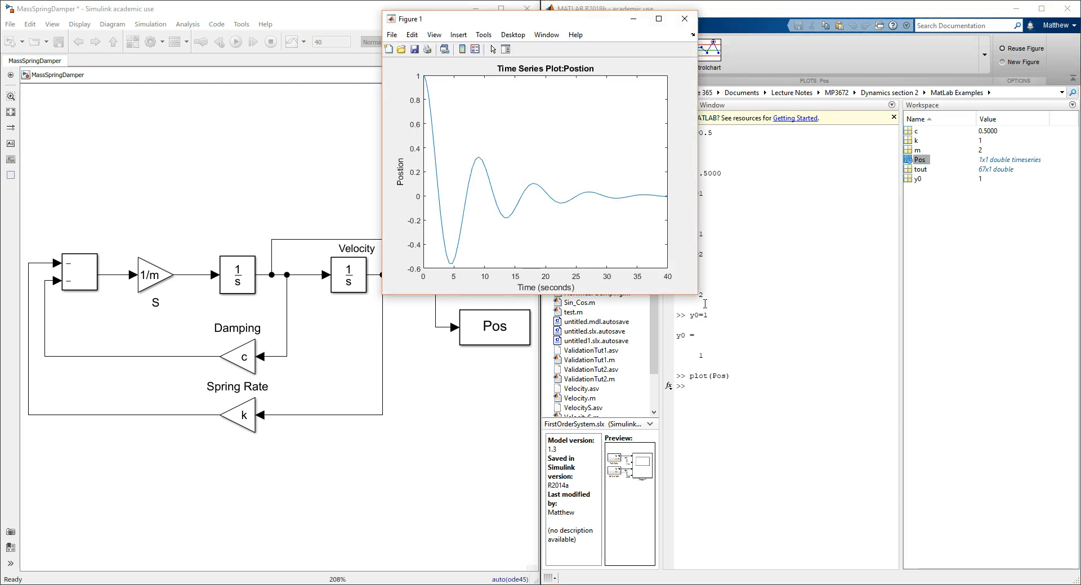
{"action": "left_click_drag", "start_coordinate": [697, 293], "coordinate": [991, 509]}
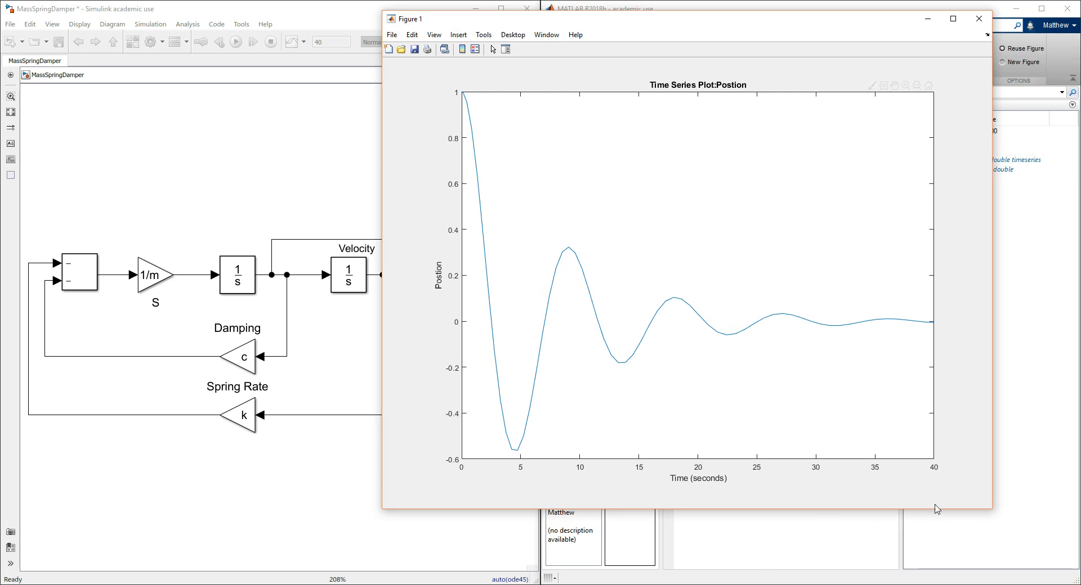
{"action": "left_click_drag", "start_coordinate": [994, 509], "coordinate": [761, 319]}
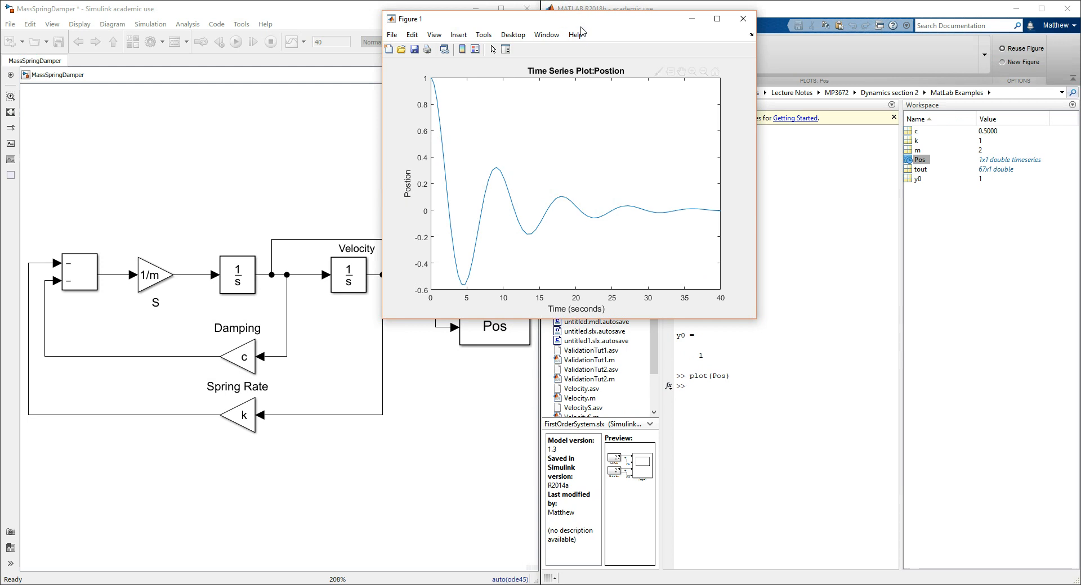
{"action": "left_click_drag", "start_coordinate": [583, 24], "coordinate": [784, 88]}
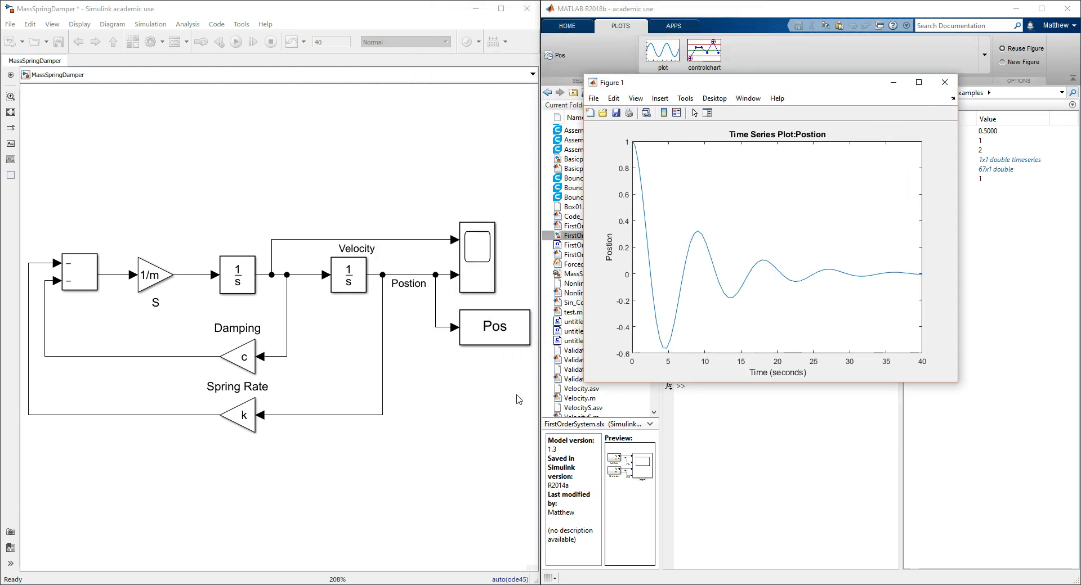
Add the unit to the position signal label so it reads "Postion (m)"
{"action": "left_click", "coordinate": [408, 284]}
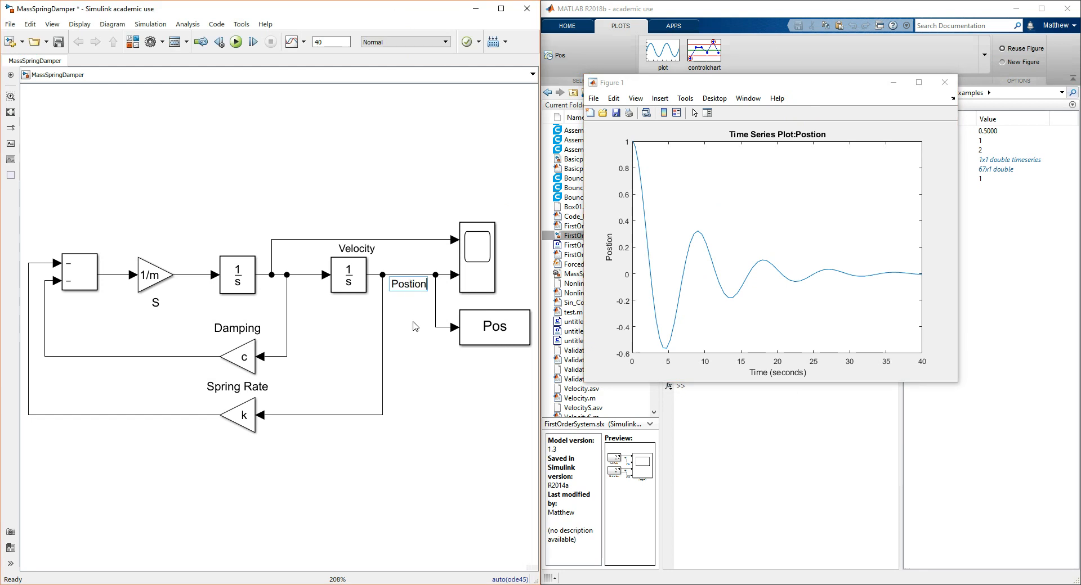
{"action": "type", "text": "(m)"}
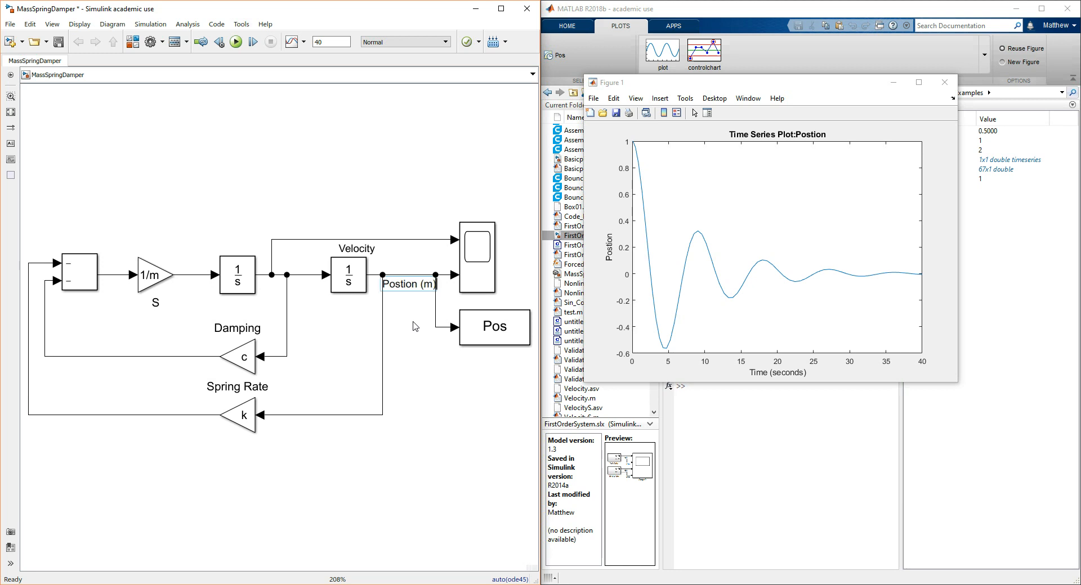
{"action": "left_click", "coordinate": [375, 327]}
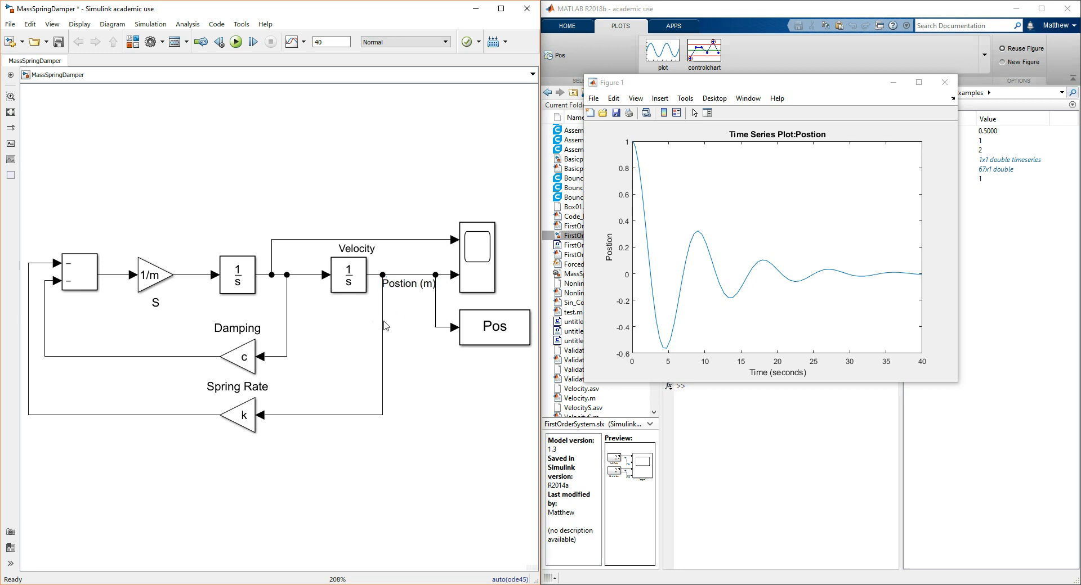
Close the old figure, rerun the simulation, and plot Pos again in an enlarged figure window
{"action": "left_click", "coordinate": [943, 86]}
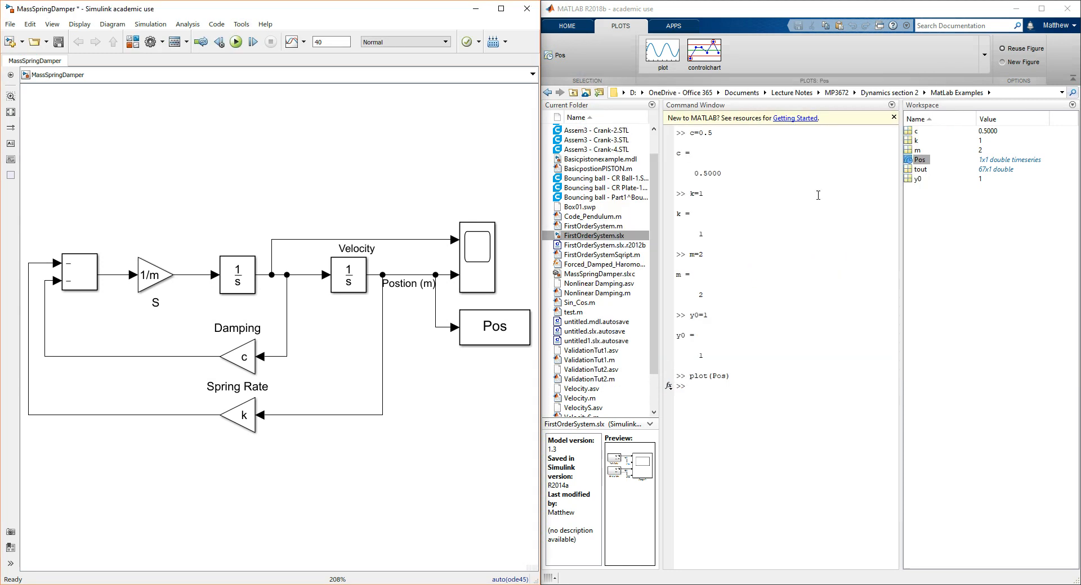
{"action": "left_click", "coordinate": [236, 42]}
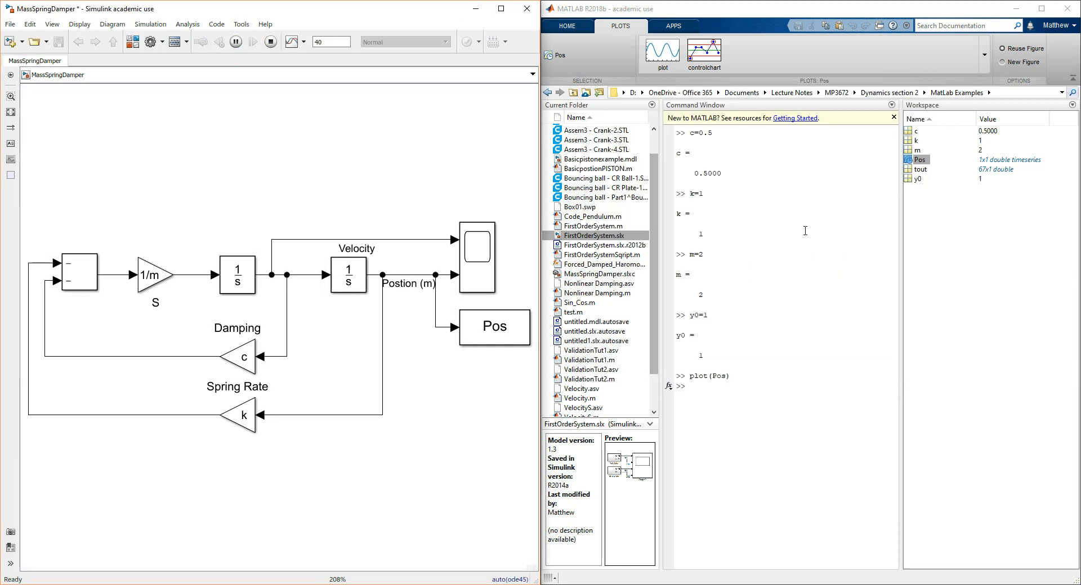
{"action": "left_click", "coordinate": [667, 54]}
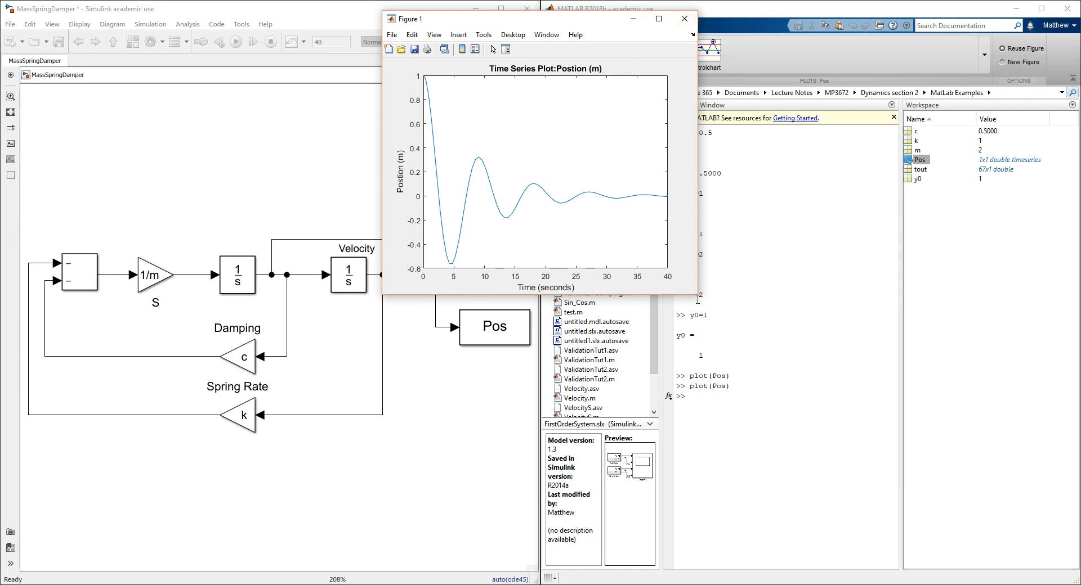
{"action": "left_click_drag", "start_coordinate": [698, 295], "coordinate": [871, 430]}
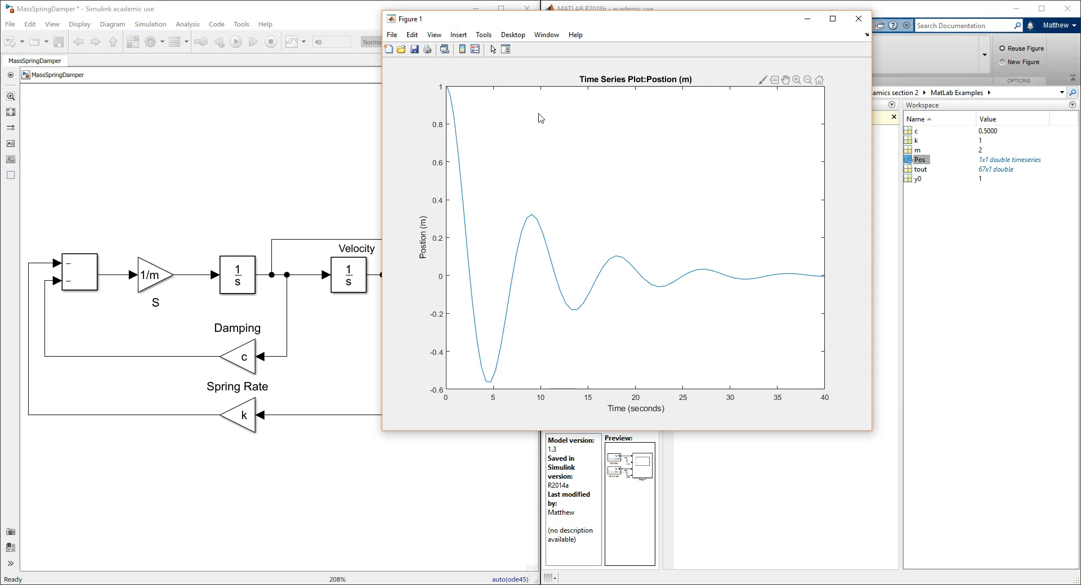
Save the position figure to the Desktop as "untitled" in Enhanced metafile (*.emf) format
{"action": "left_click", "coordinate": [392, 35]}
{"action": "left_click", "coordinate": [428, 105]}
{"action": "scroll", "coordinate": [428, 169], "scroll_direction": "down", "scroll_amount": 3}
{"action": "left_click", "coordinate": [429, 147]}
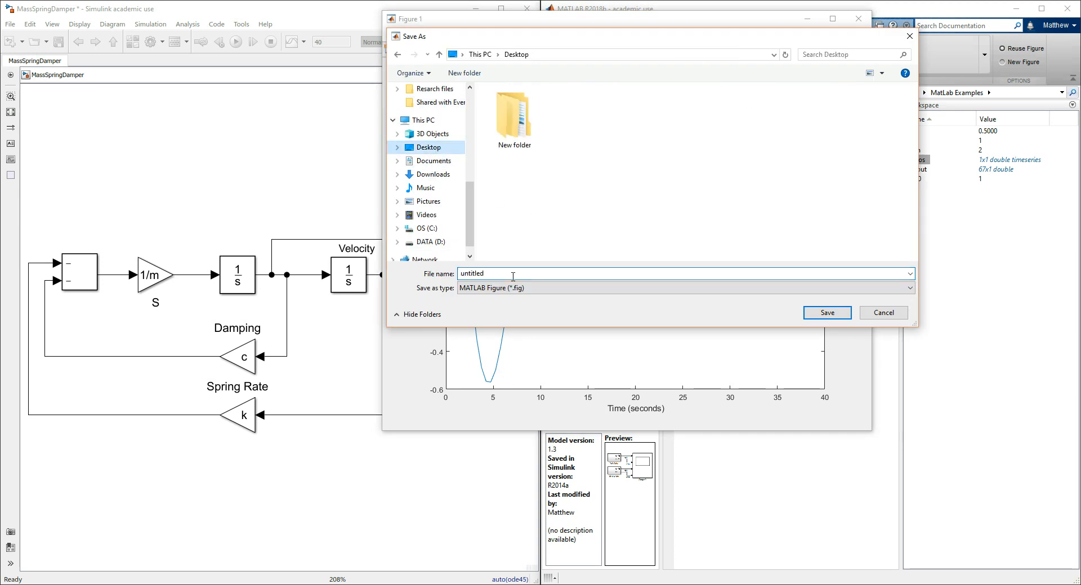
{"action": "left_click", "coordinate": [556, 288]}
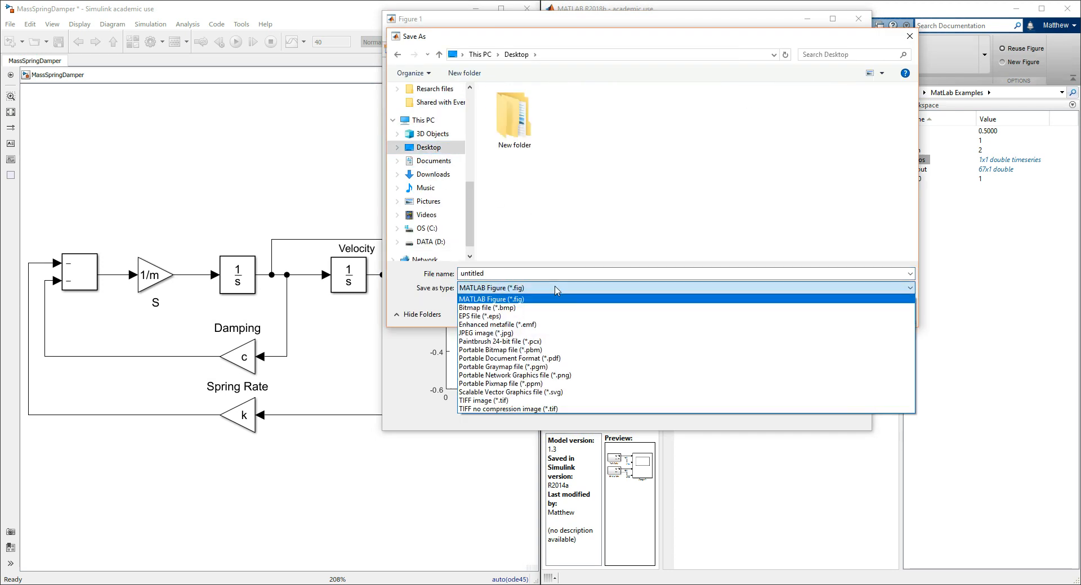
{"action": "left_click", "coordinate": [557, 324]}
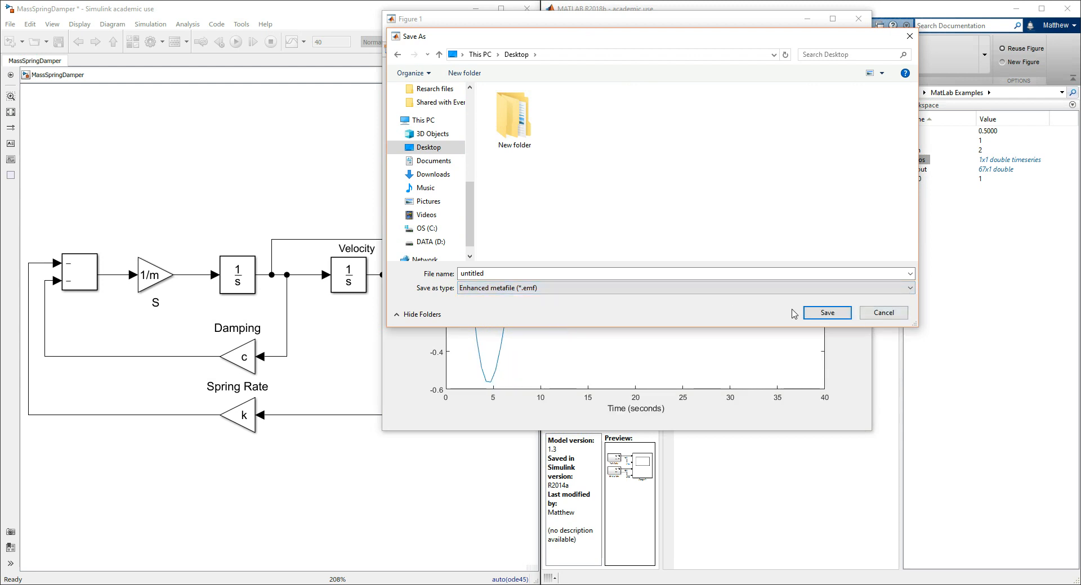
{"action": "left_click", "coordinate": [818, 314]}
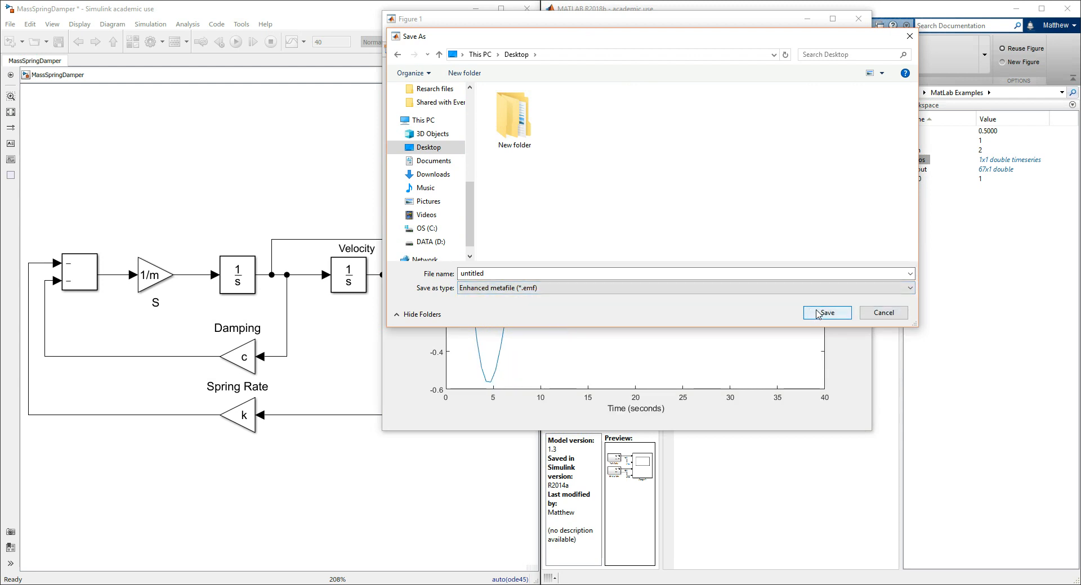
{"action": "left_click", "coordinate": [822, 314]}
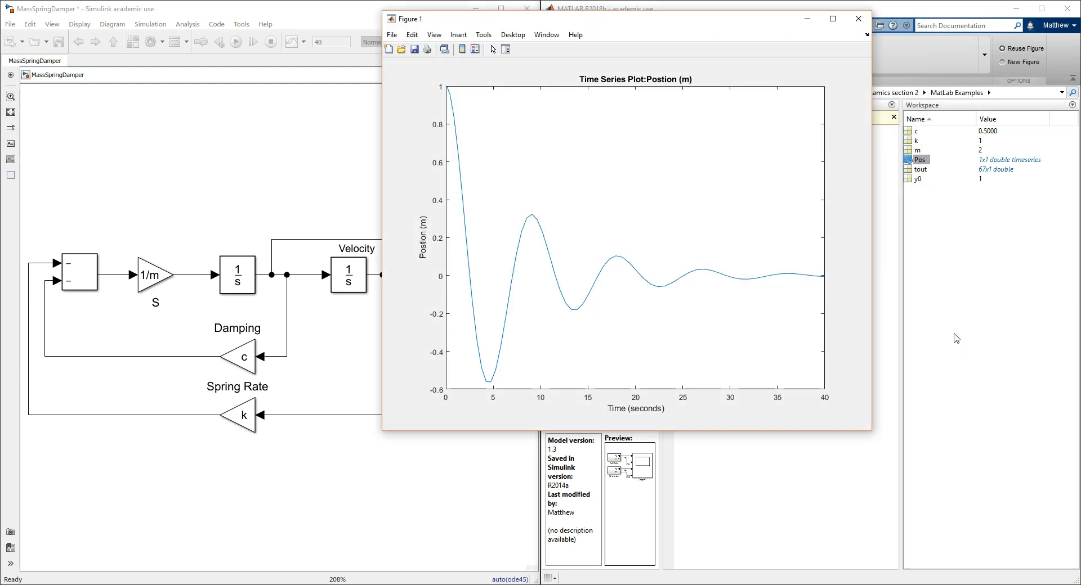
Minimize the figure and model, check the saved "untitled" image from the desktop in Paint, close it, and return to the MassSpringDamper model
{"action": "left_click", "coordinate": [807, 18]}
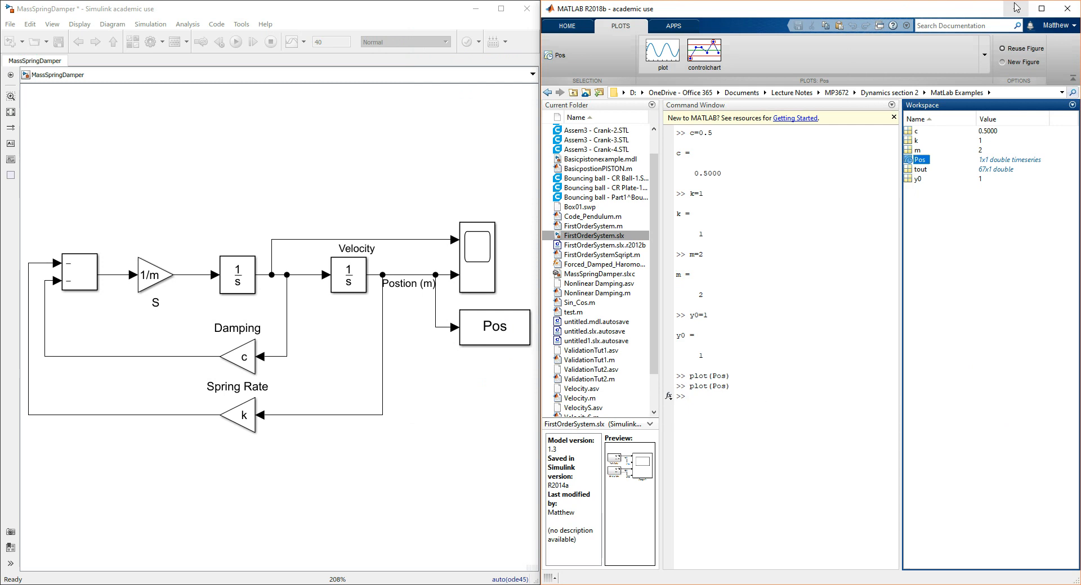
{"action": "left_click", "coordinate": [478, 9]}
{"action": "left_click", "coordinate": [480, 8]}
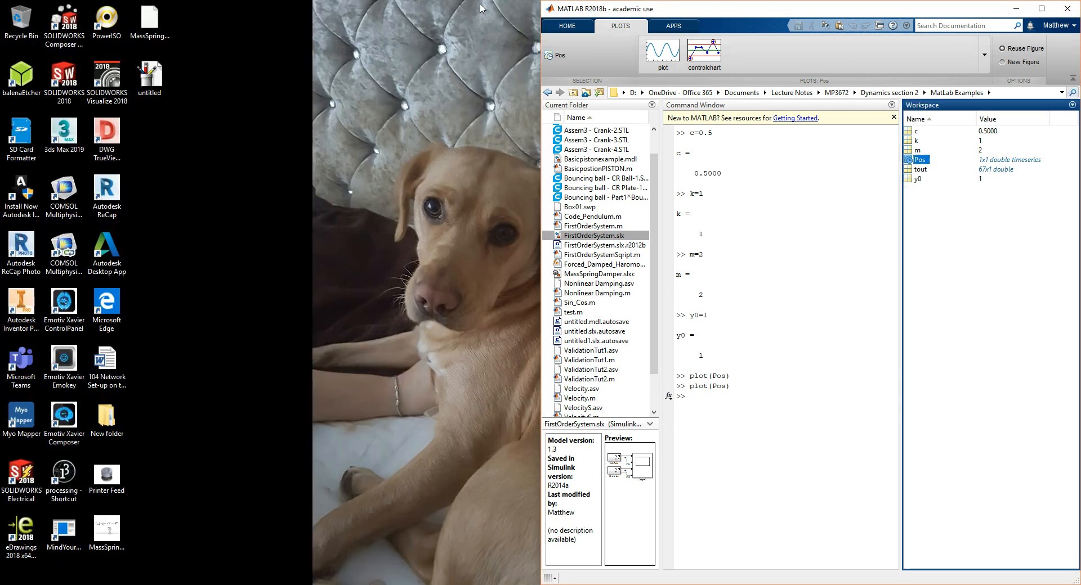
{"action": "left_click", "coordinate": [149, 73]}
{"action": "double_click", "coordinate": [149, 73]}
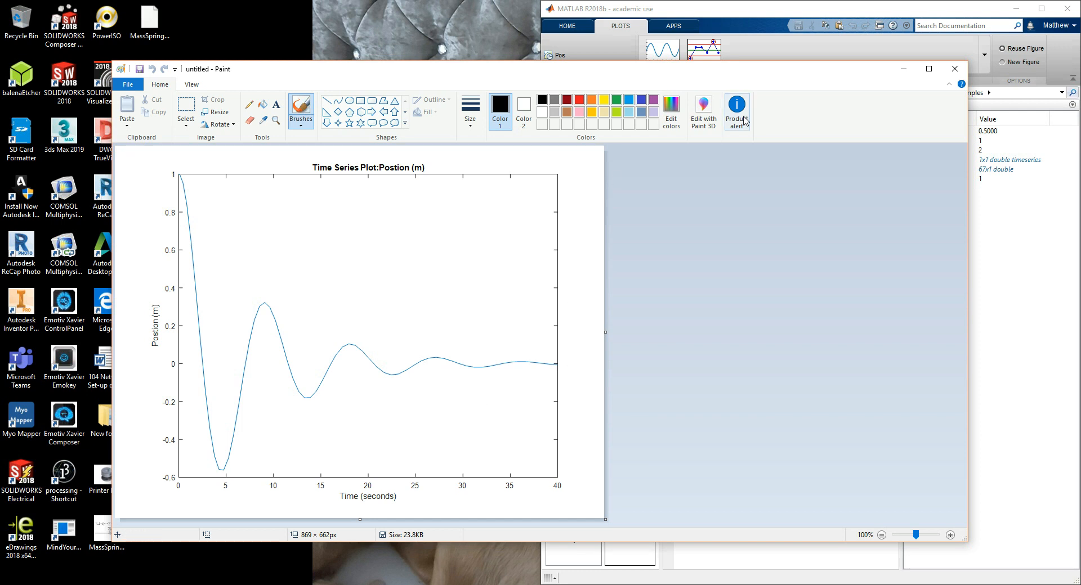
{"action": "left_click", "coordinate": [960, 66]}
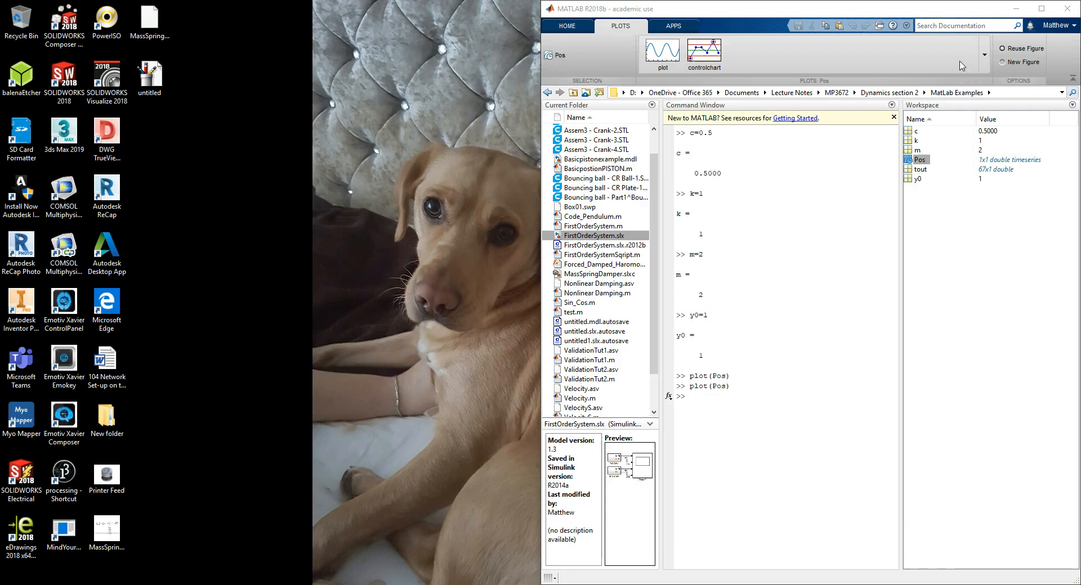
{"action": "mouse_move", "coordinate": [538, 584]}
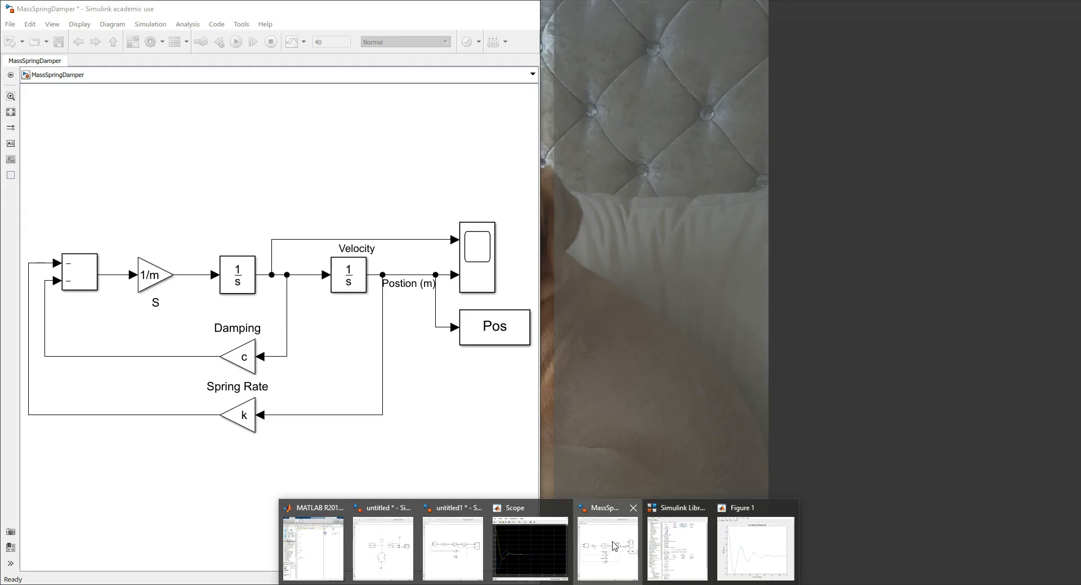
{"action": "left_click", "coordinate": [613, 546]}
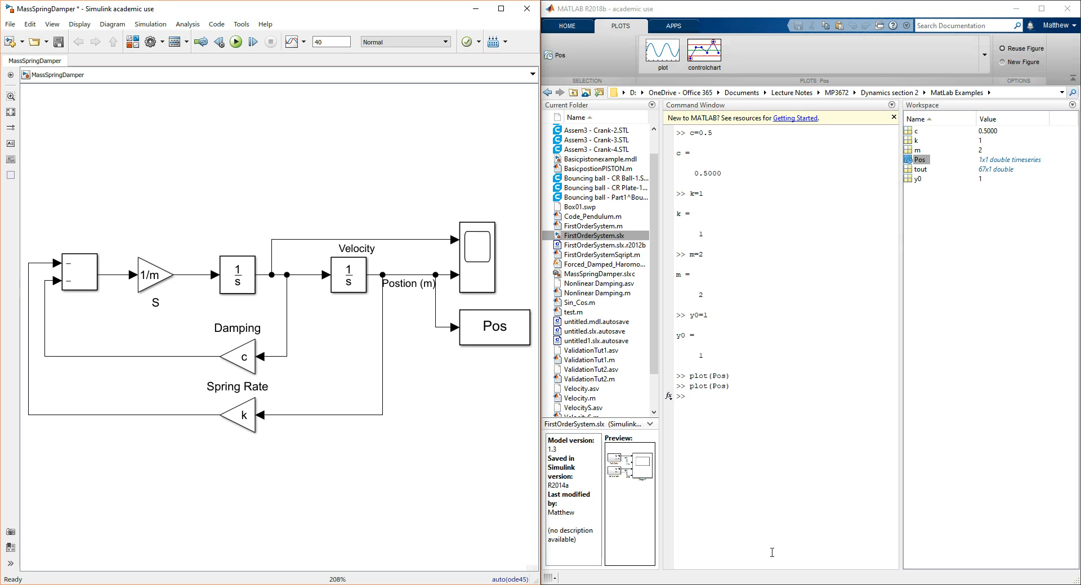